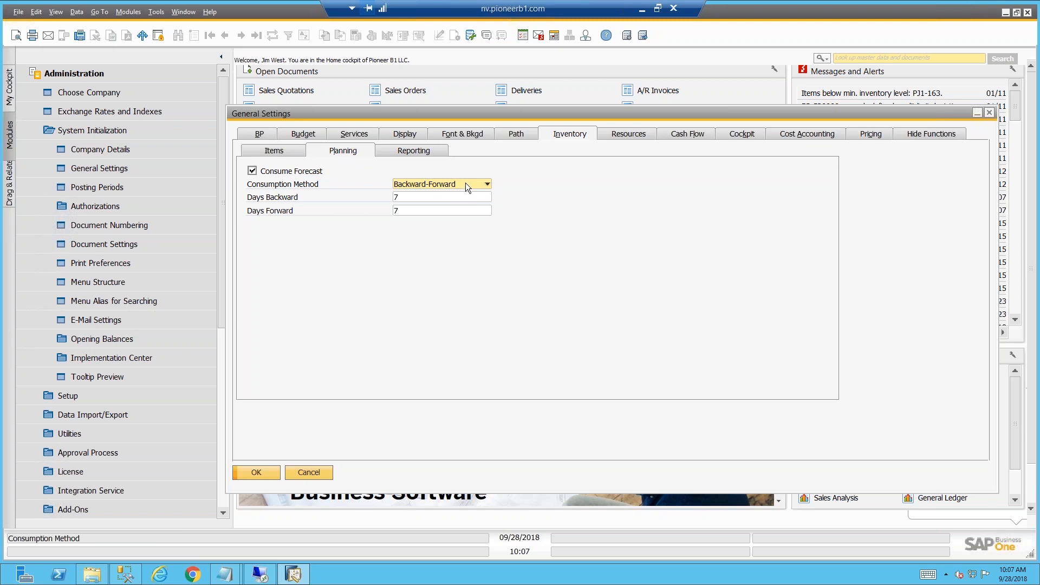
Step: Check the available forecast consumption methods in the inventory planning settings and close General Settings
click(467, 187)
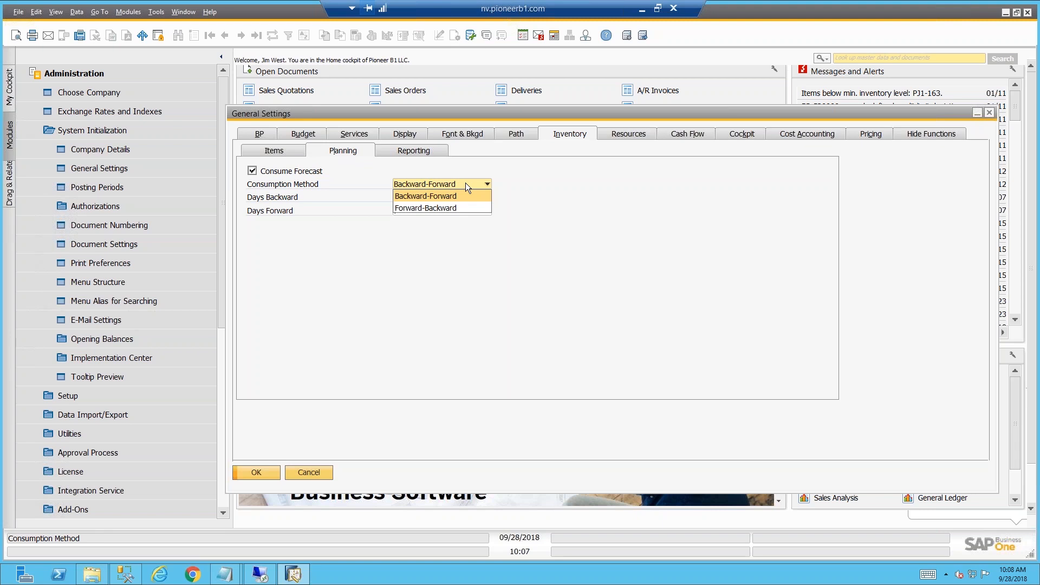
click(467, 186)
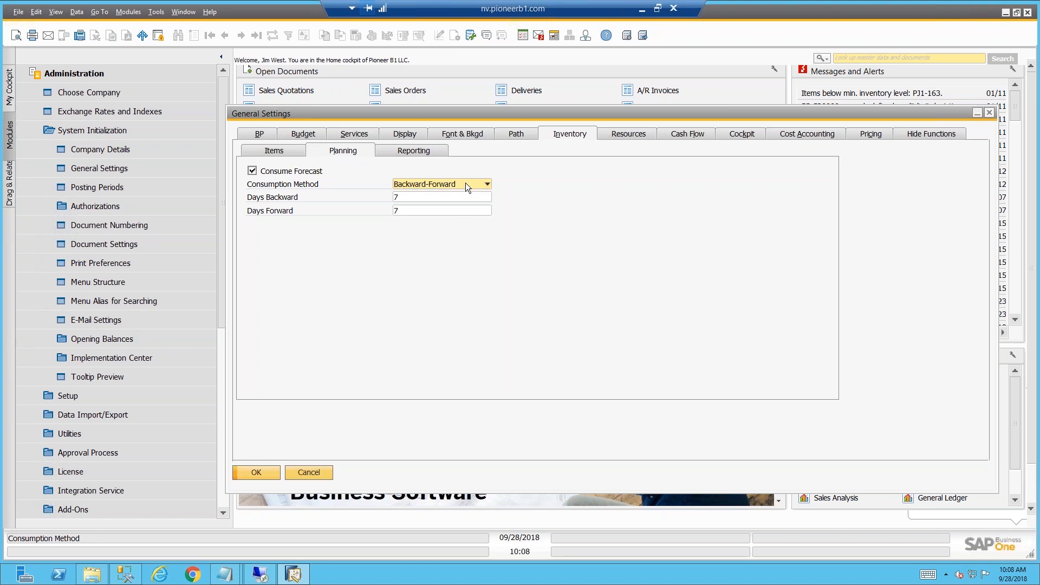
click(444, 194)
click(324, 476)
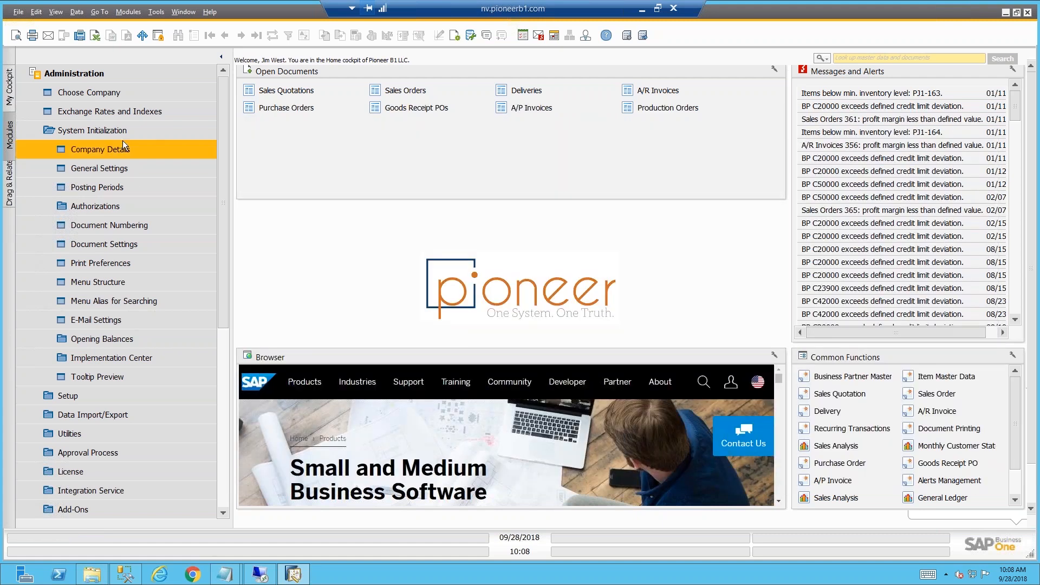
Step: Open the Item Groups setup under the inventory administration setup and display the last item group record, Storage
click(124, 132)
click(119, 152)
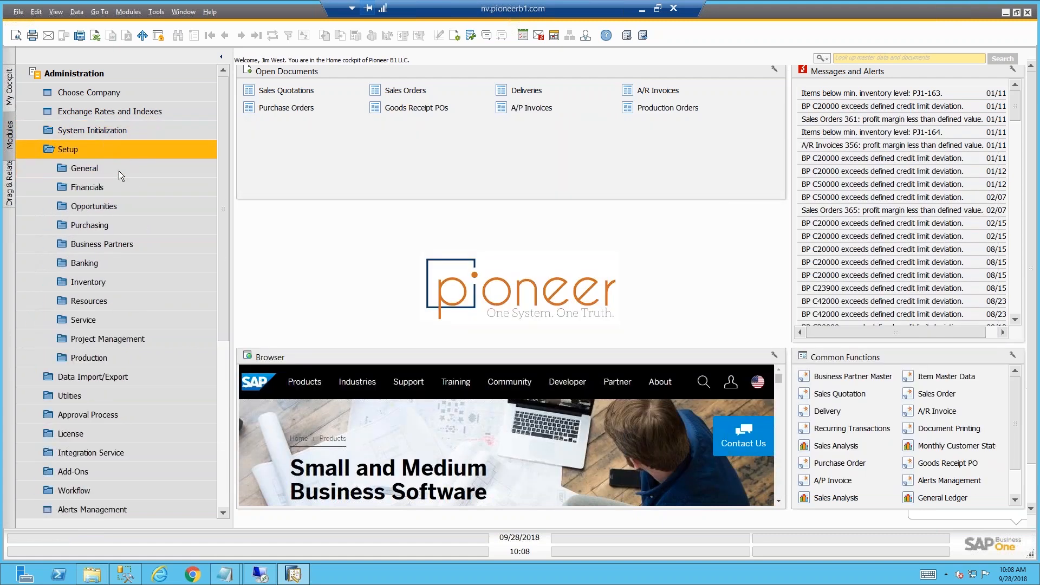
click(122, 283)
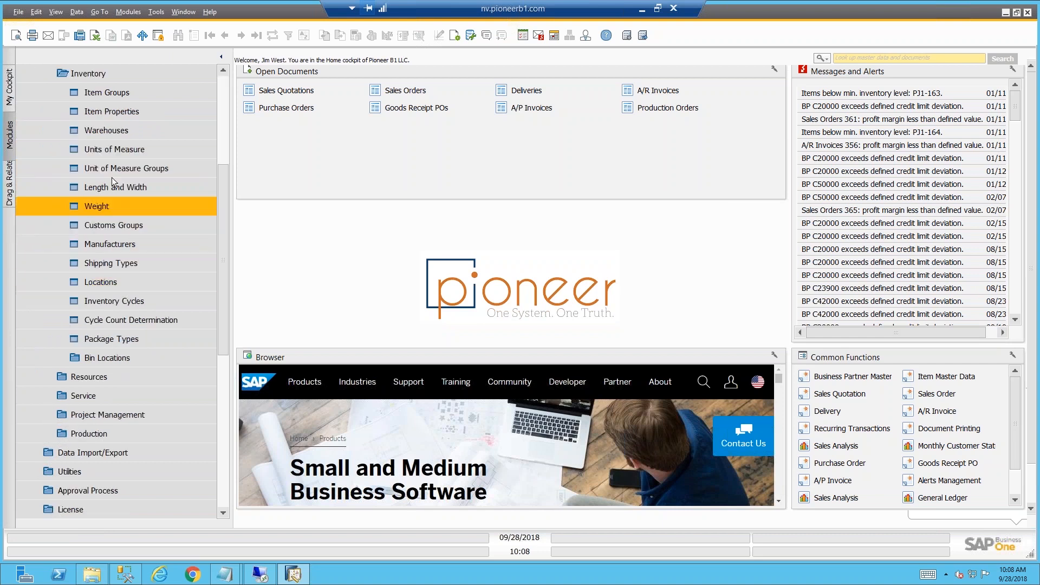
click(120, 96)
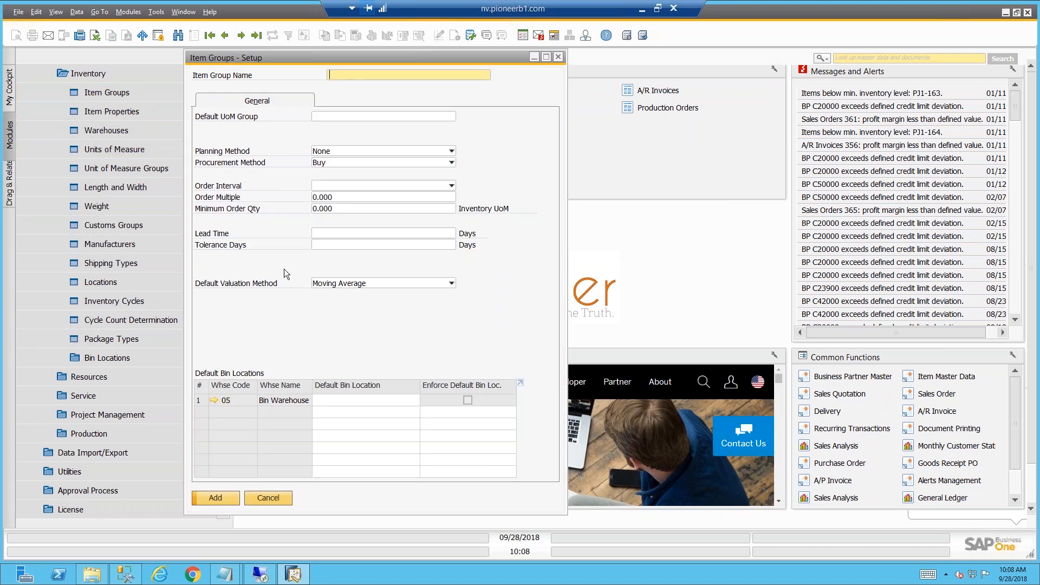
click(225, 34)
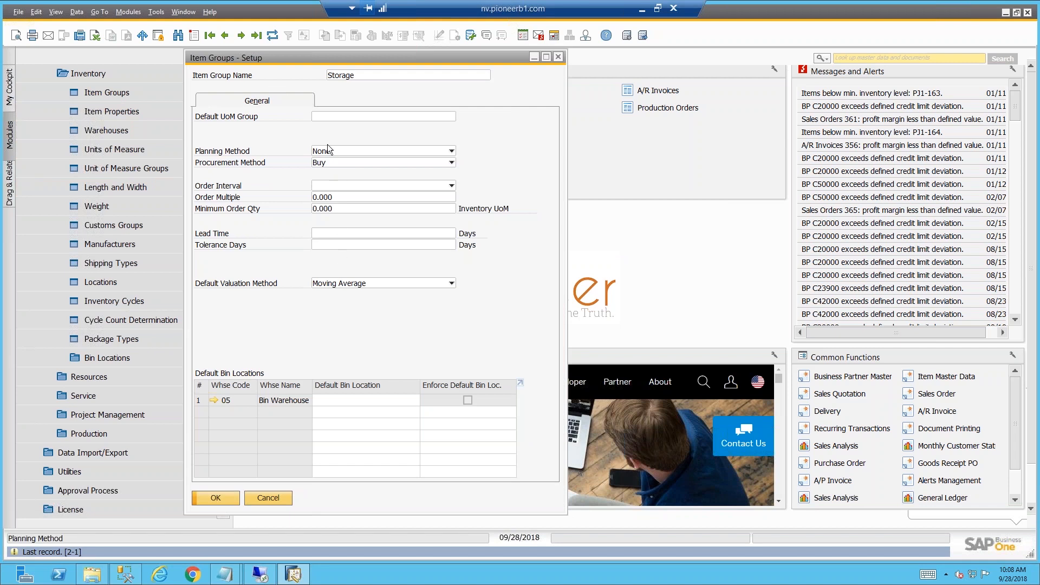
Step: Check the Planning Method and Procurement Method options of the Storage item group and close the setup window
click(330, 152)
click(329, 149)
click(327, 161)
click(328, 160)
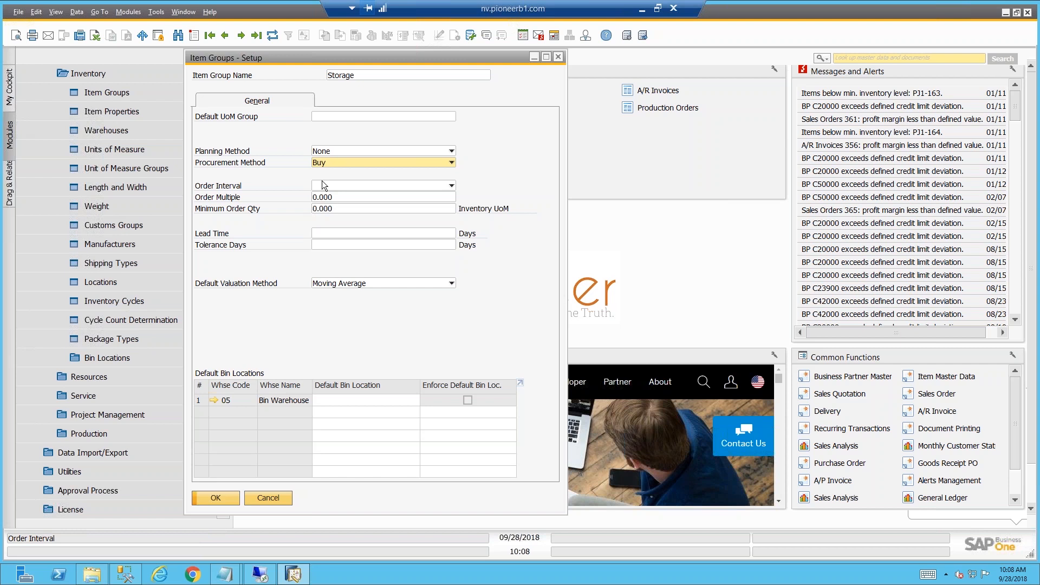
click(558, 57)
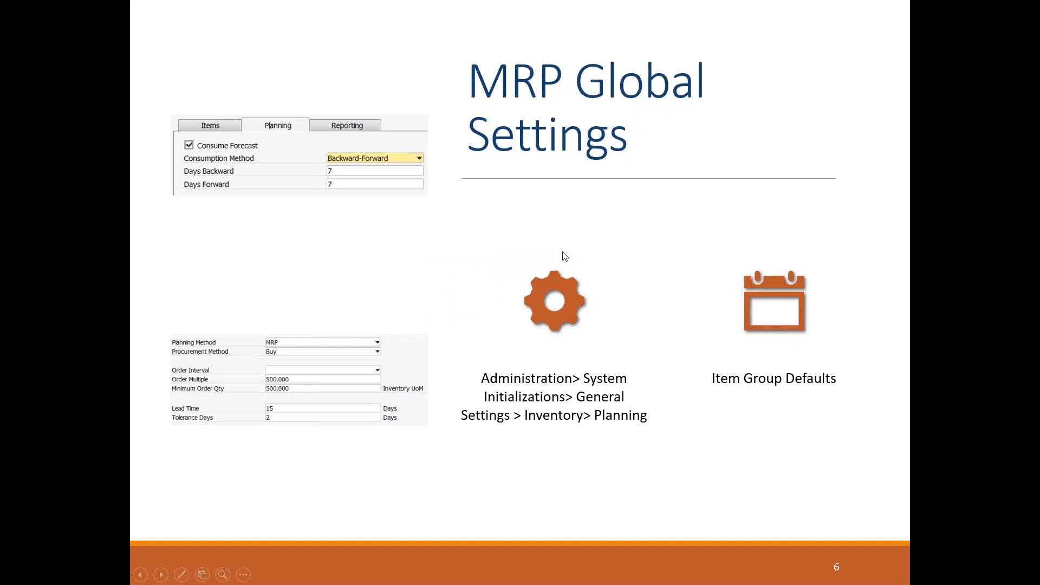
click(622, 251)
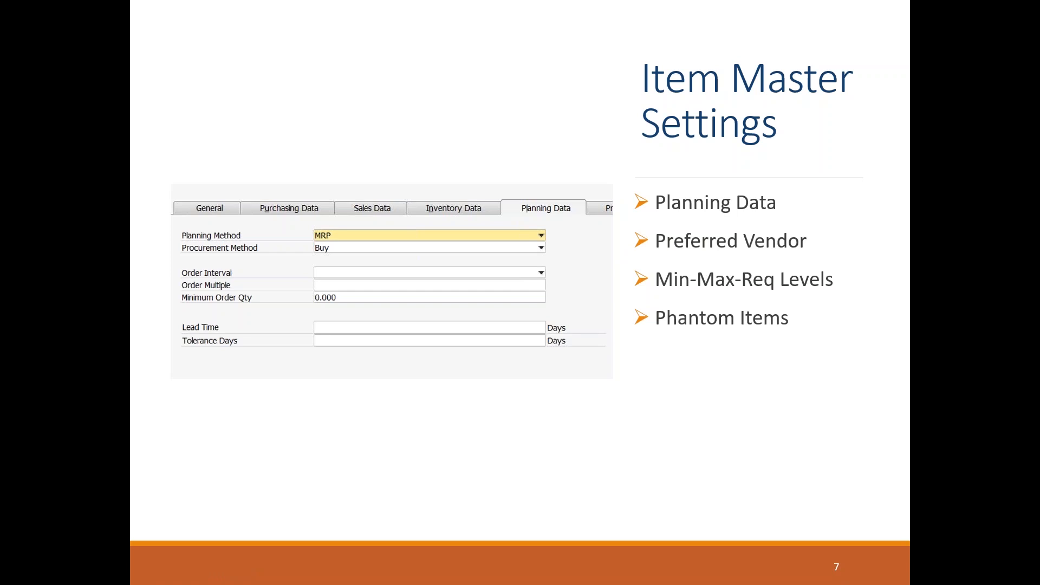
Step: Switch to SAP Business One, open Item Master Data at the last item, Z00002, and display its Planning Data
key(alt+Tab)
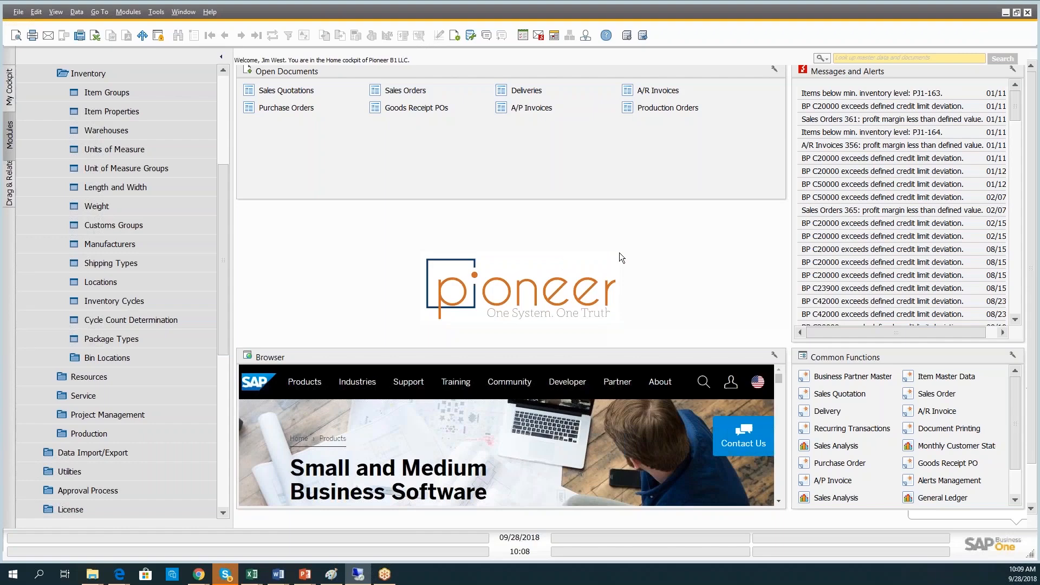
scroll(158, 77, up, 5)
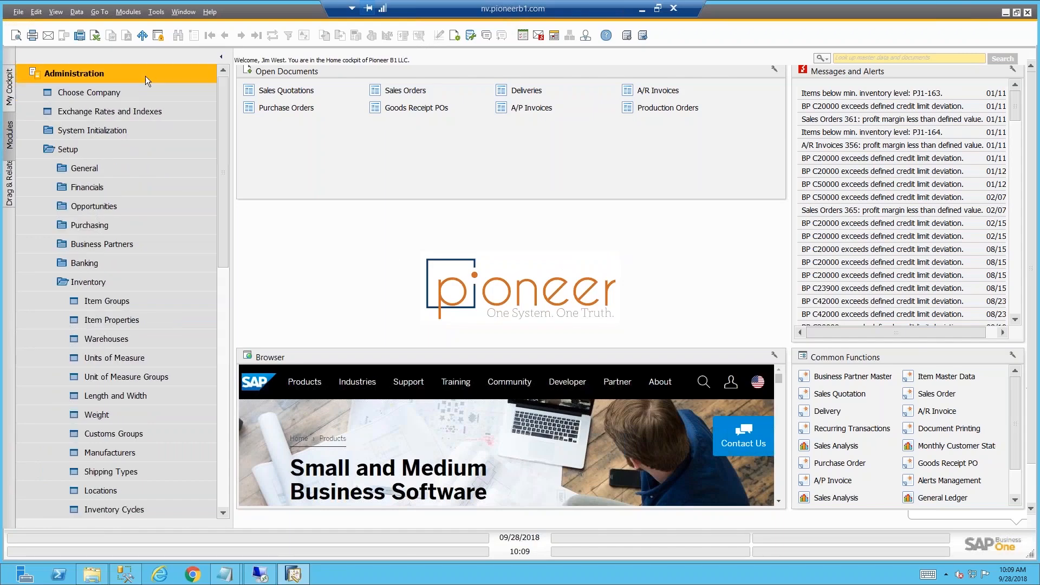
click(142, 76)
click(116, 227)
click(121, 224)
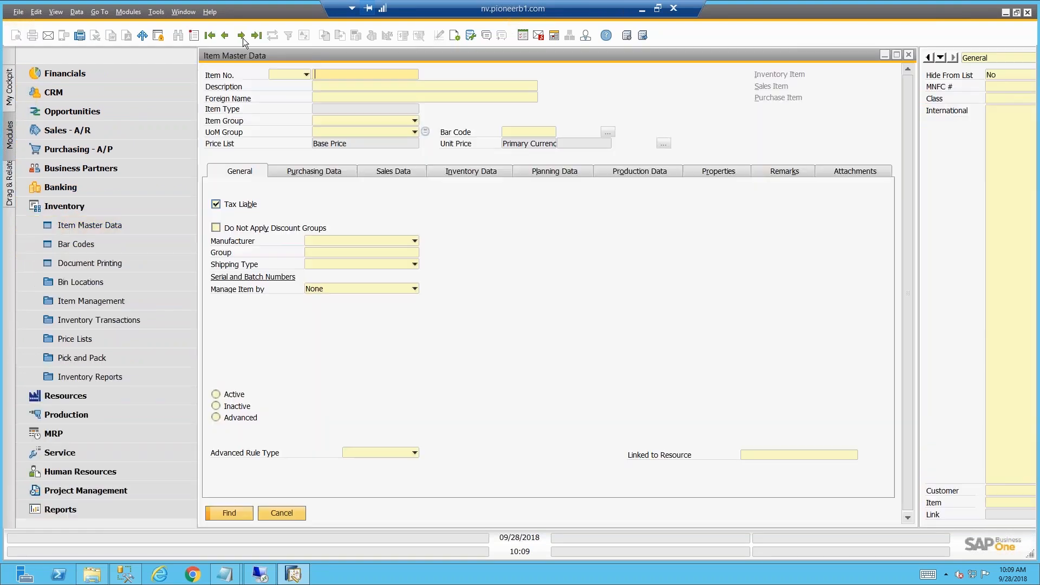
click(225, 35)
click(562, 173)
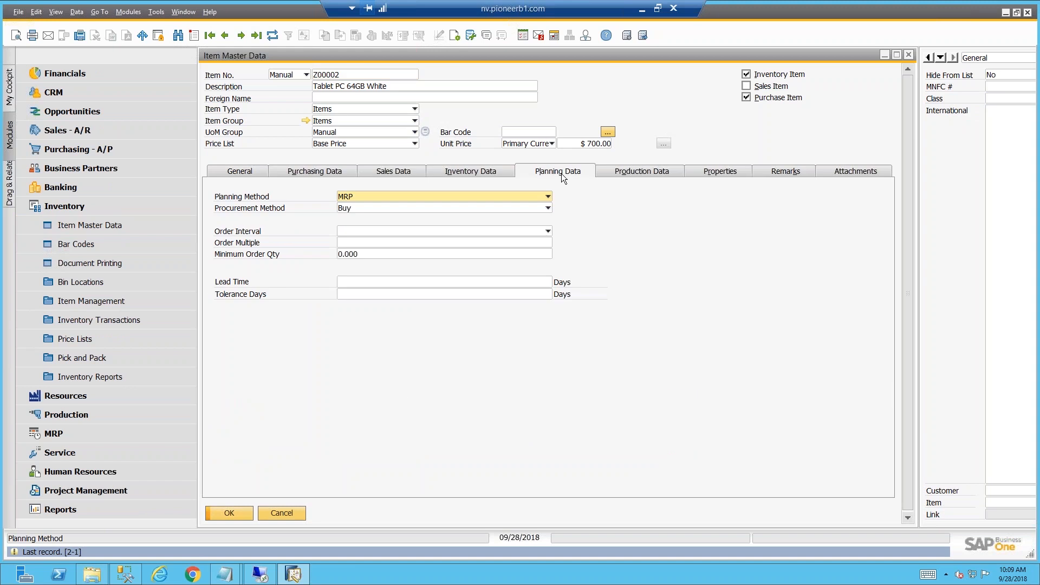
Step: Check the available Planning Method and Procurement Method options for item Z00002
click(522, 197)
click(522, 196)
click(518, 208)
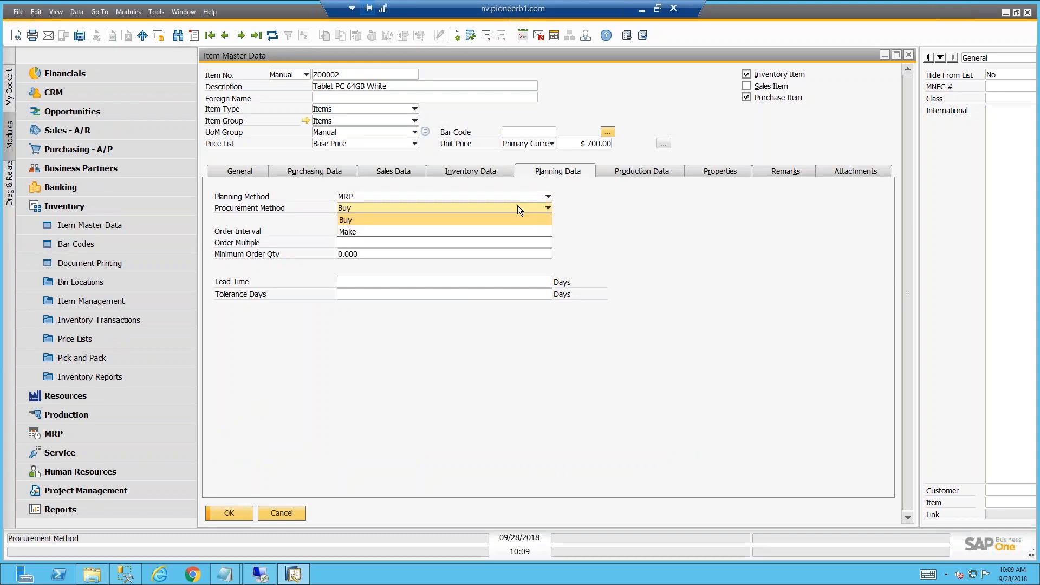
click(518, 207)
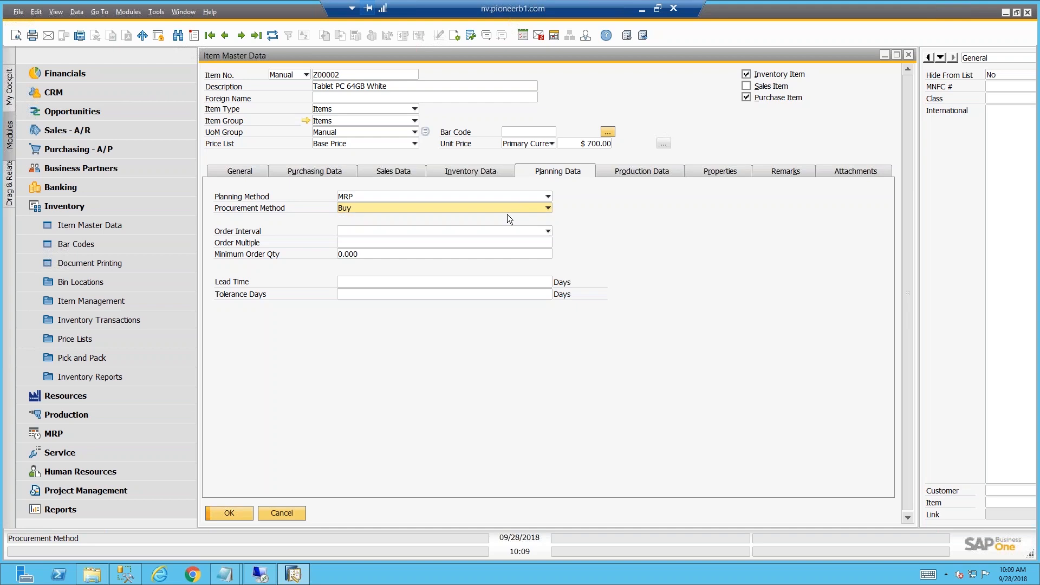
Step: Examine the recurrence options for defining a new order interval and cancel the Order Interval setup
click(489, 232)
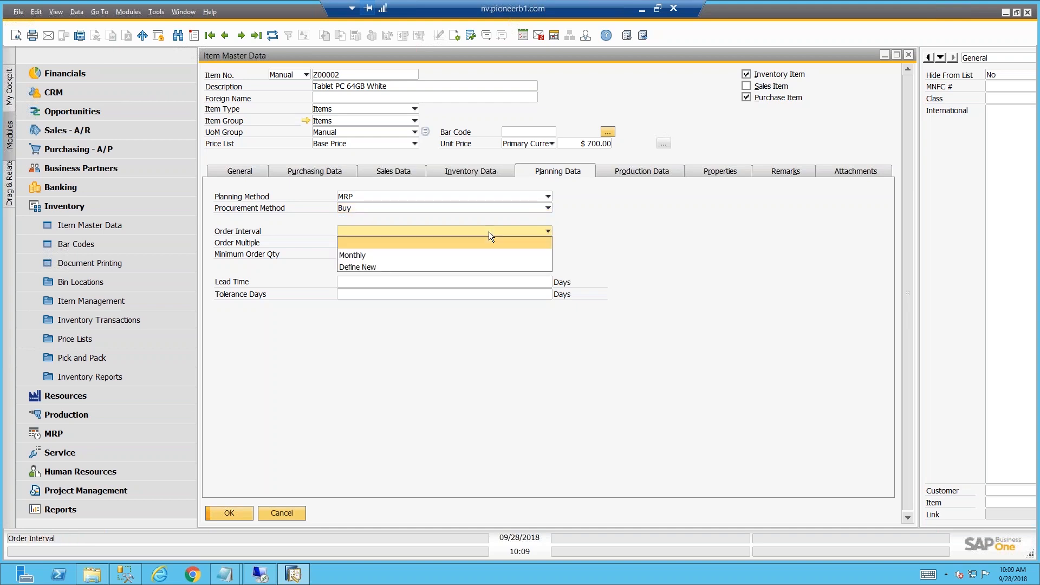
click(470, 266)
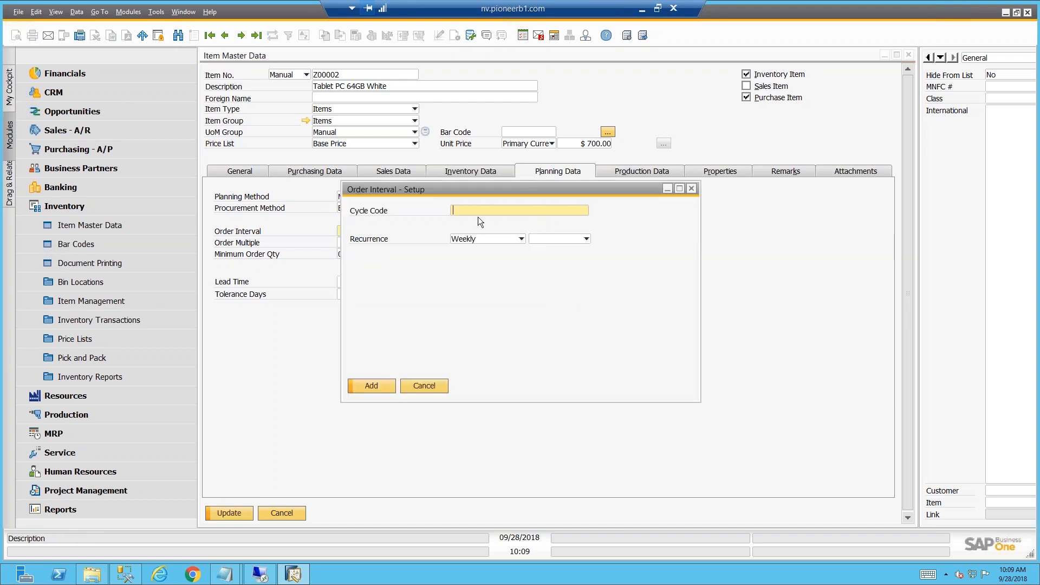
click(484, 238)
click(482, 239)
click(554, 239)
click(554, 239)
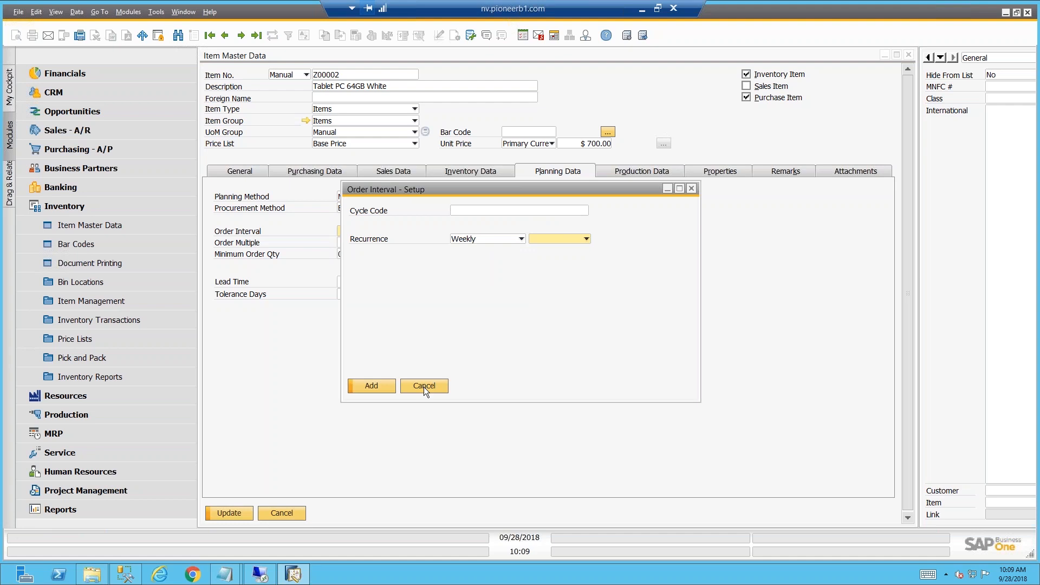
click(423, 385)
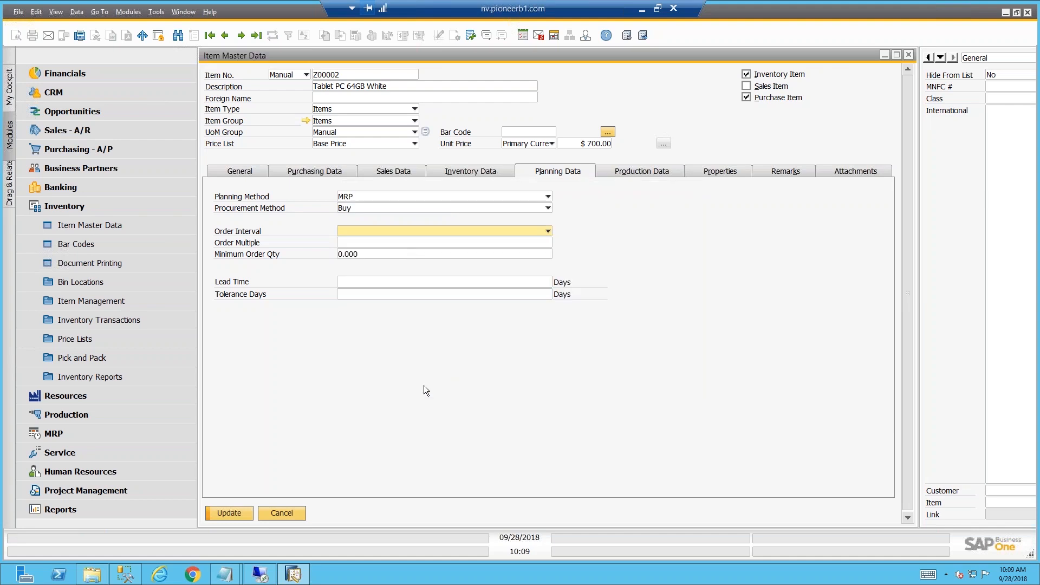
Step: Set the item's Order Multiple to 20 and its Minimum Order Qty to 200
click(395, 243)
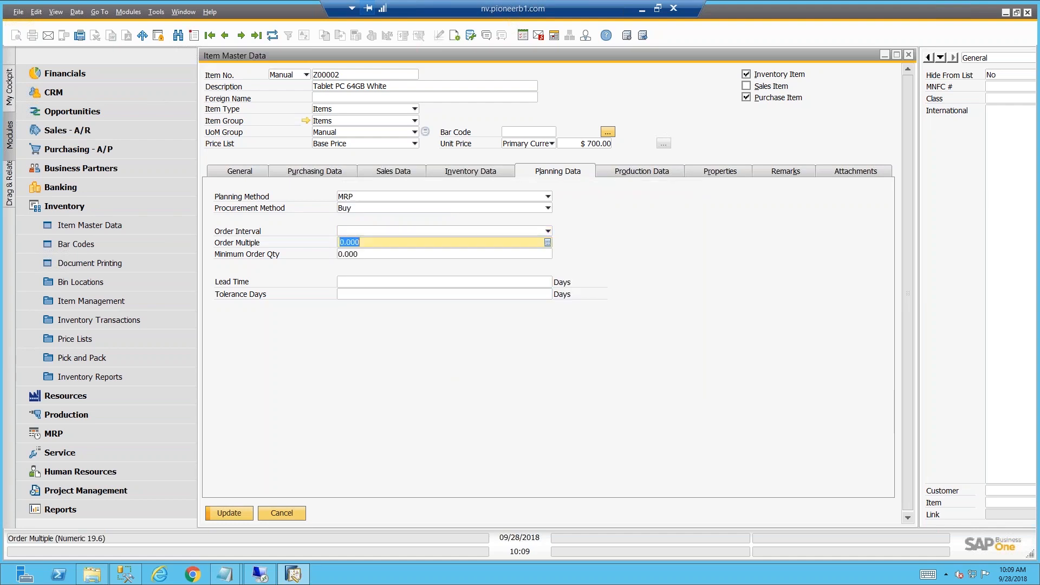
text(20)
key(Tab)
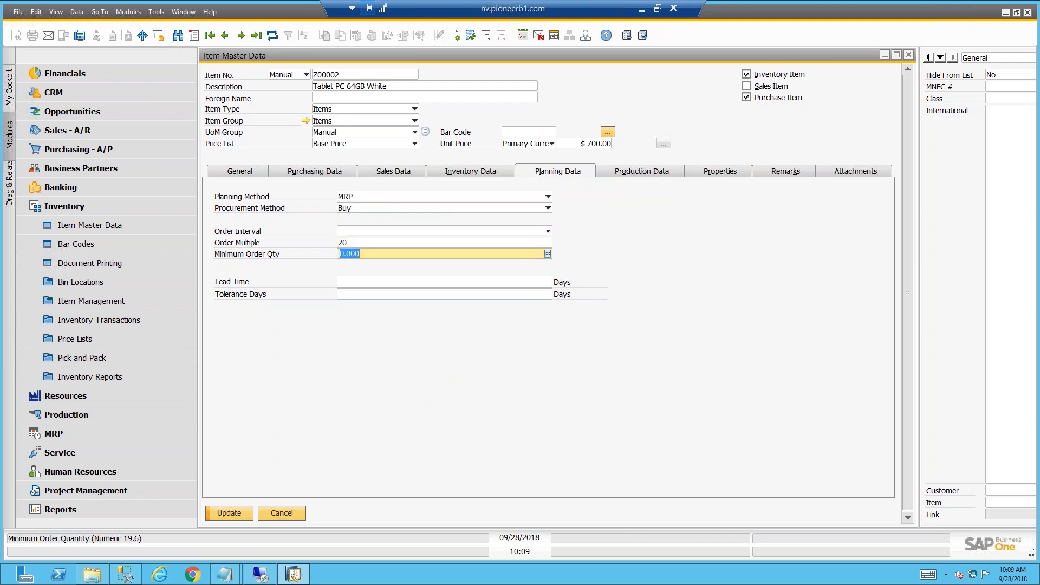
text(200)
key(Tab)
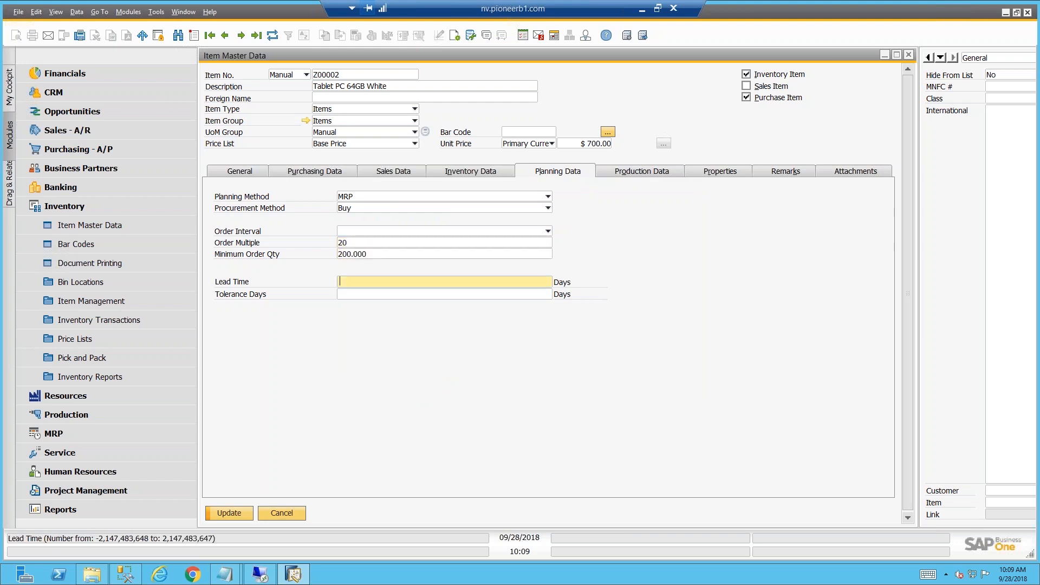
Step: Set the Lead Time to 6 days and the Tolerance Days to 2, and update the item record
text(6)
key(Tab)
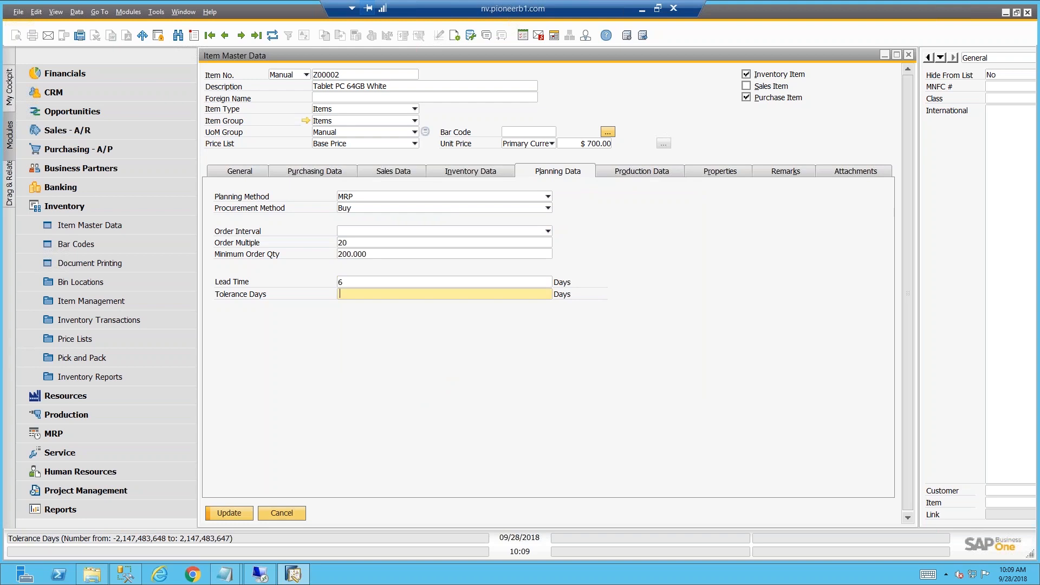
text(2)
key(Tab)
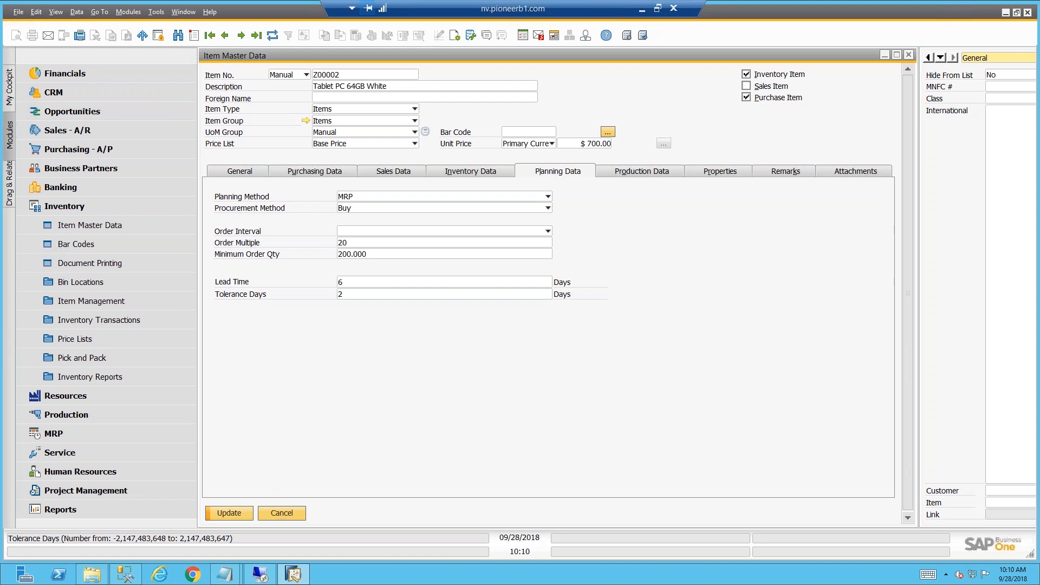
click(229, 513)
click(370, 307)
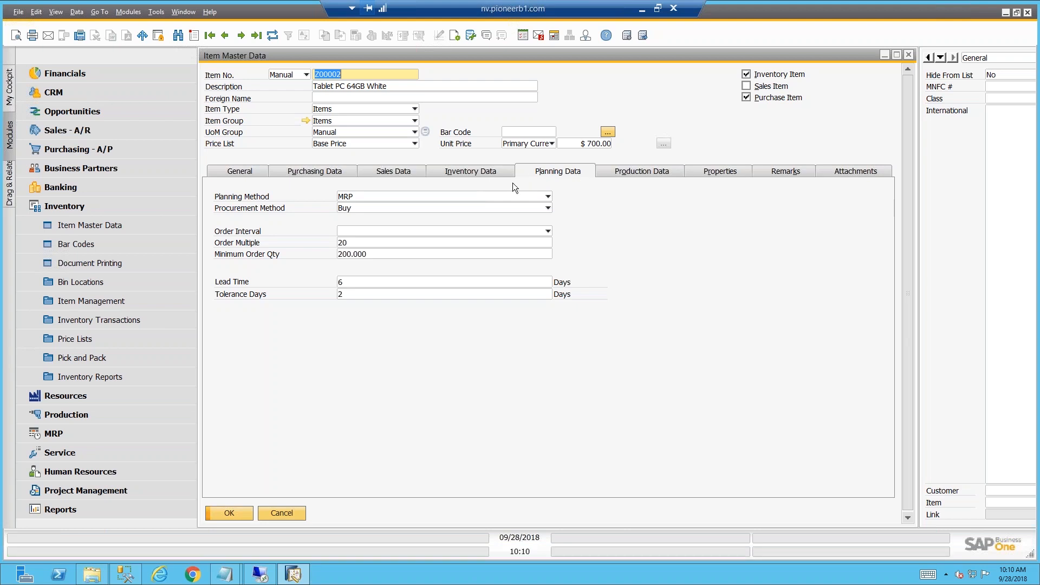
Step: Examine the minimum and maximum inventory level fields for the Main and IMS warehouses in the Inventory Data
click(485, 171)
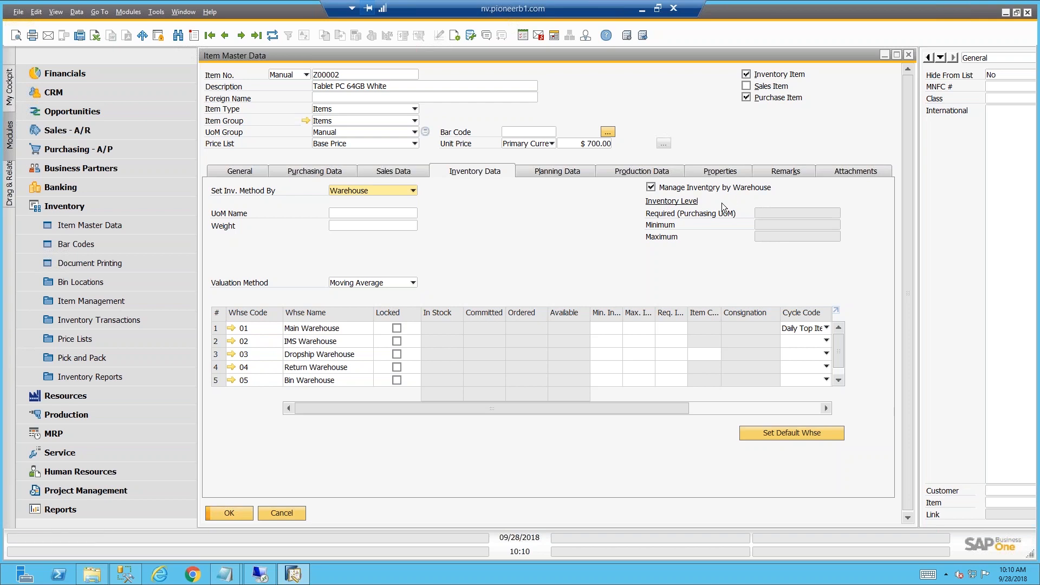
click(610, 327)
click(650, 330)
click(648, 338)
click(610, 340)
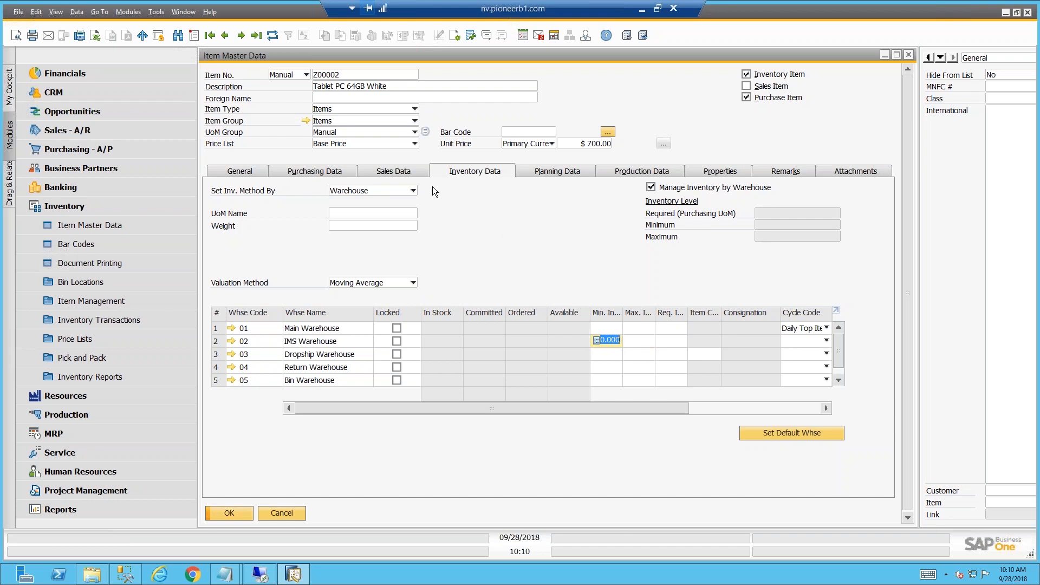
Step: Review the item's preferred vendors list in the Purchasing Data, cancel it, and display the Production Data
click(326, 173)
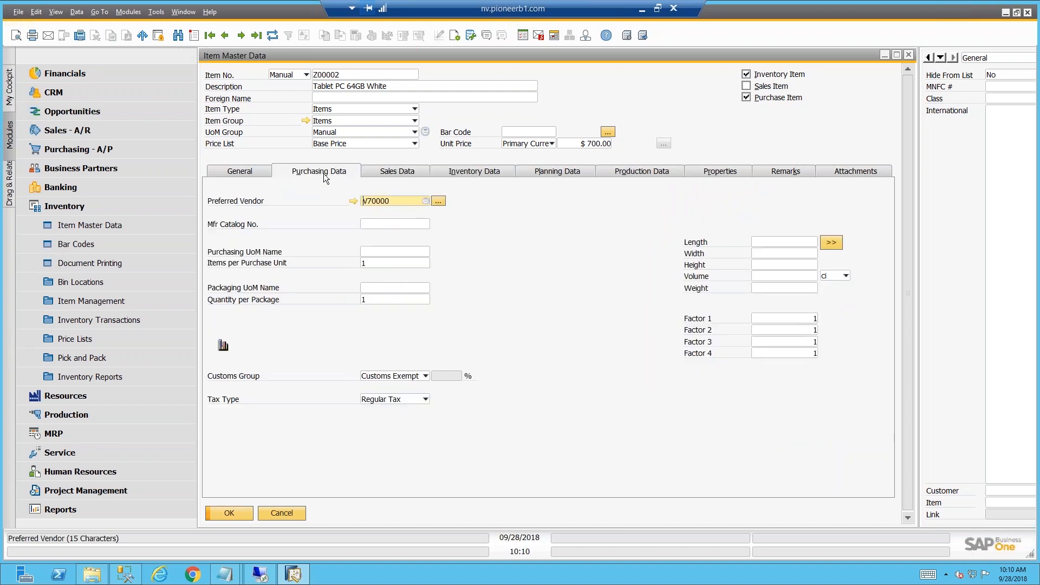
click(437, 199)
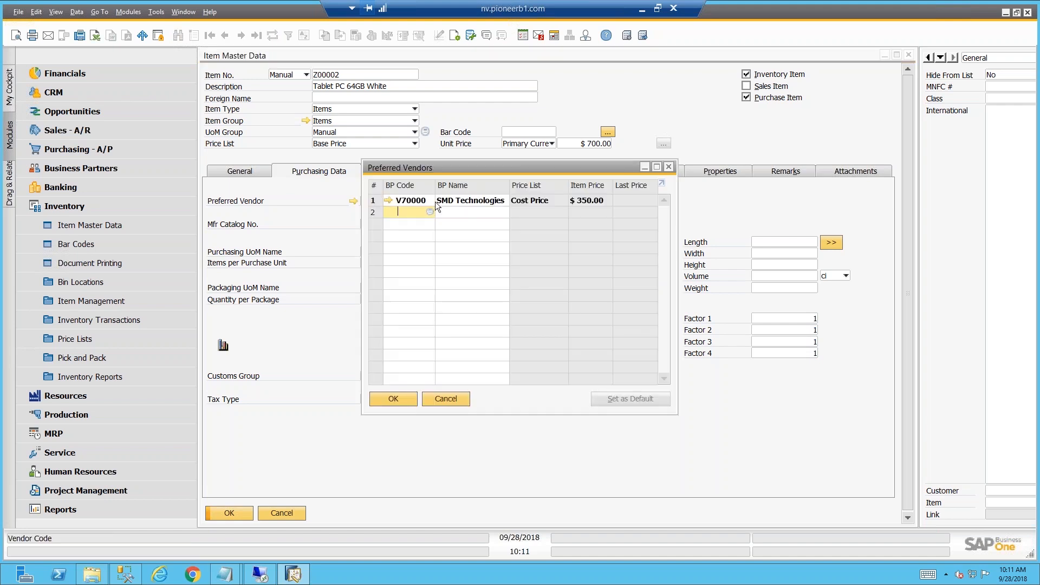
click(439, 399)
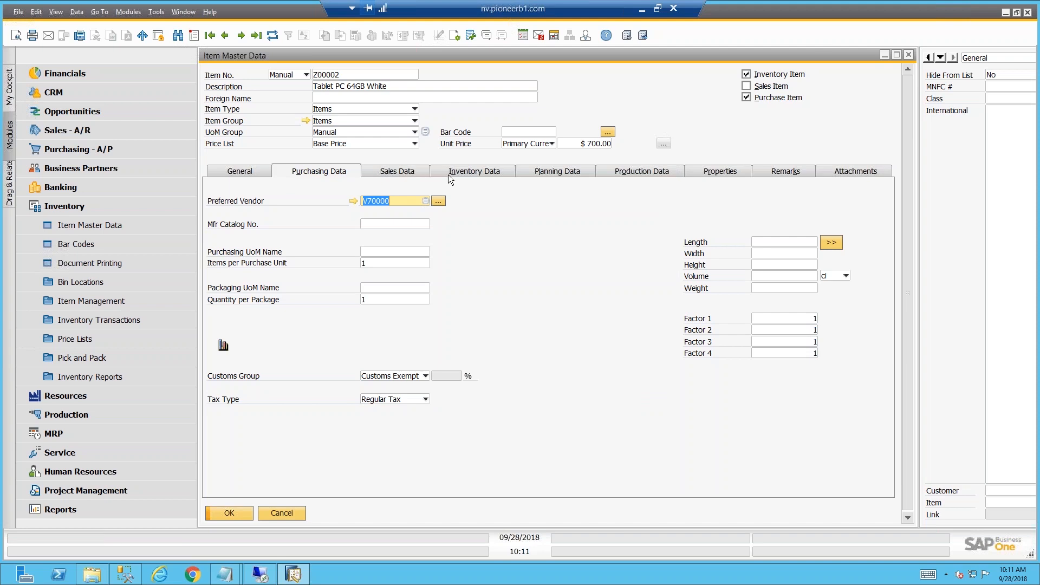
click(618, 172)
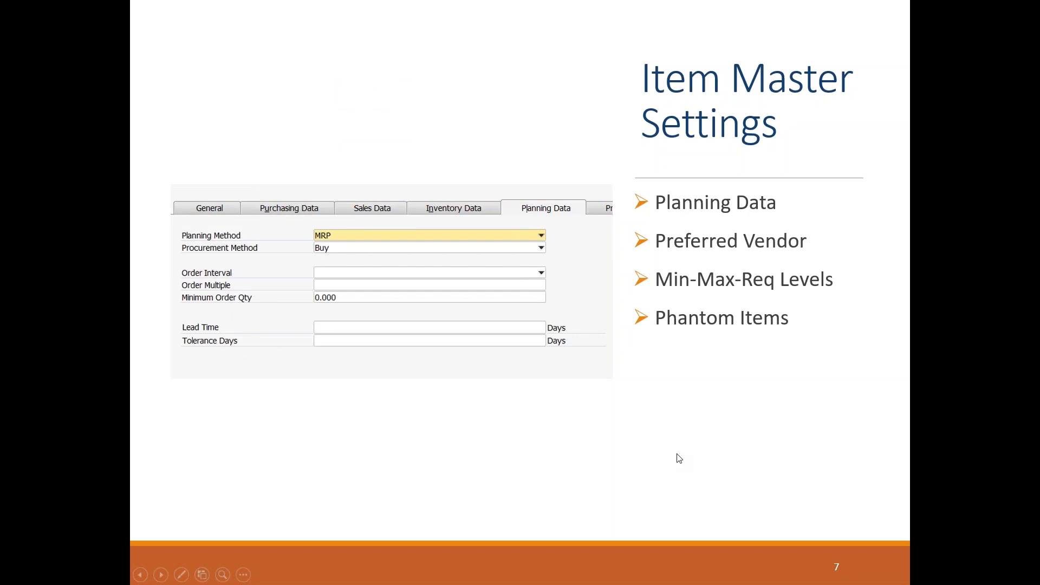
click(679, 458)
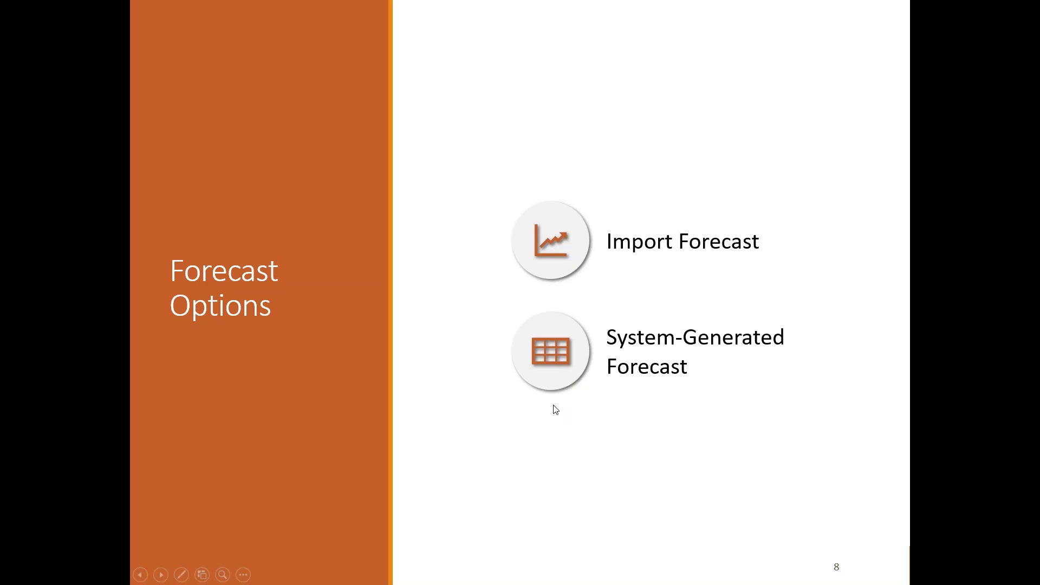
click(551, 363)
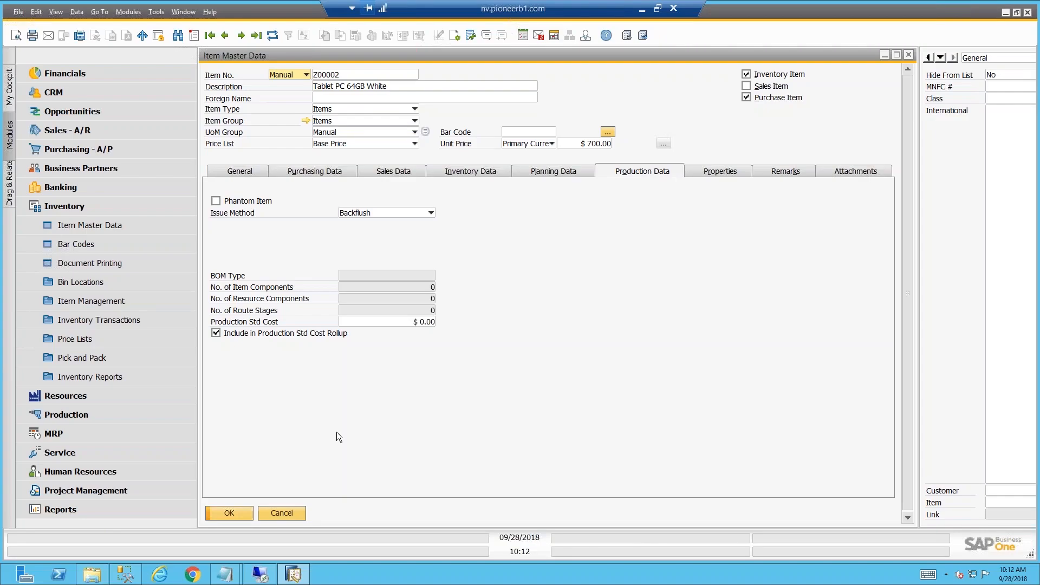
Step: Close the item record and open the Forecasts window in the MRP module
click(285, 511)
click(103, 204)
click(92, 285)
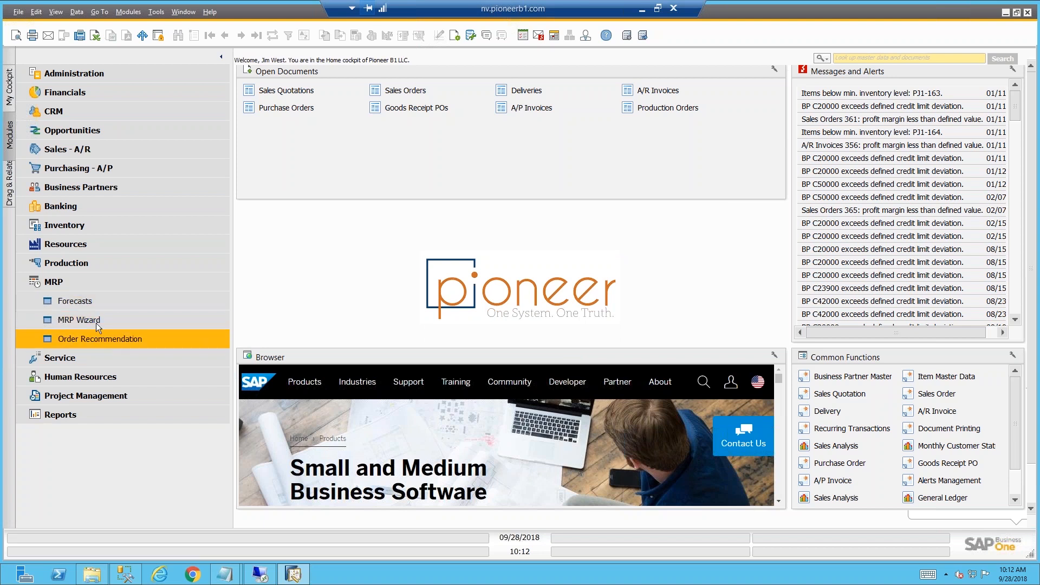
click(93, 307)
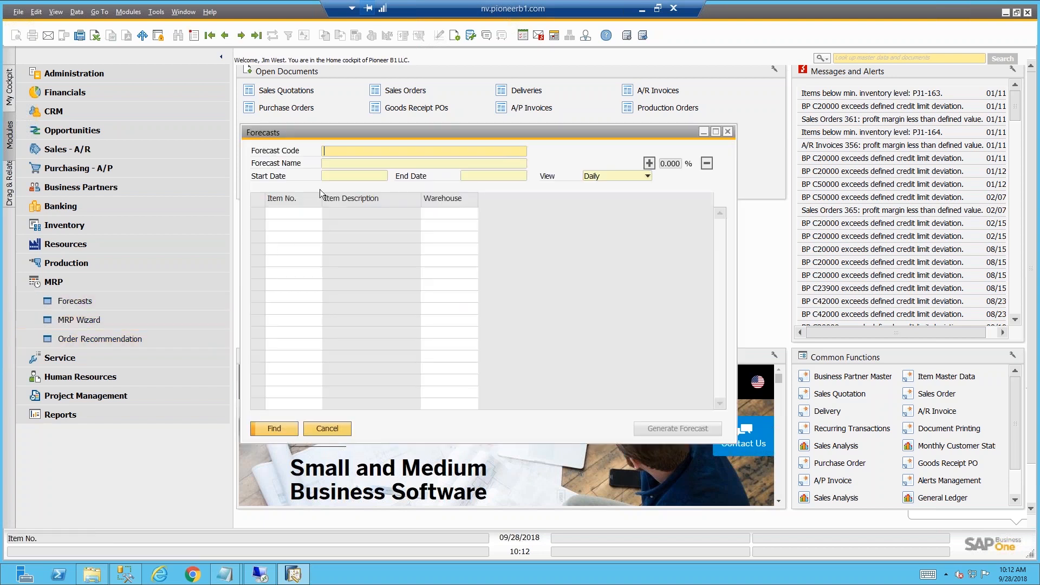
Step: Page back through the saved forecasts to view an existing one
click(225, 36)
click(225, 35)
click(225, 36)
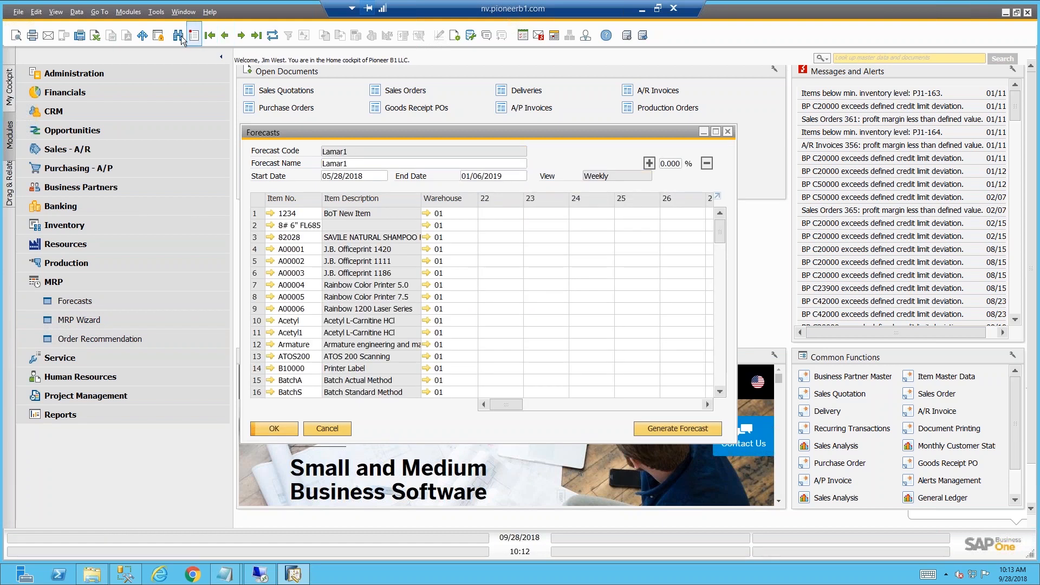
Step: Start a new forecast with MRP Webinar as both its code and its name
click(193, 36)
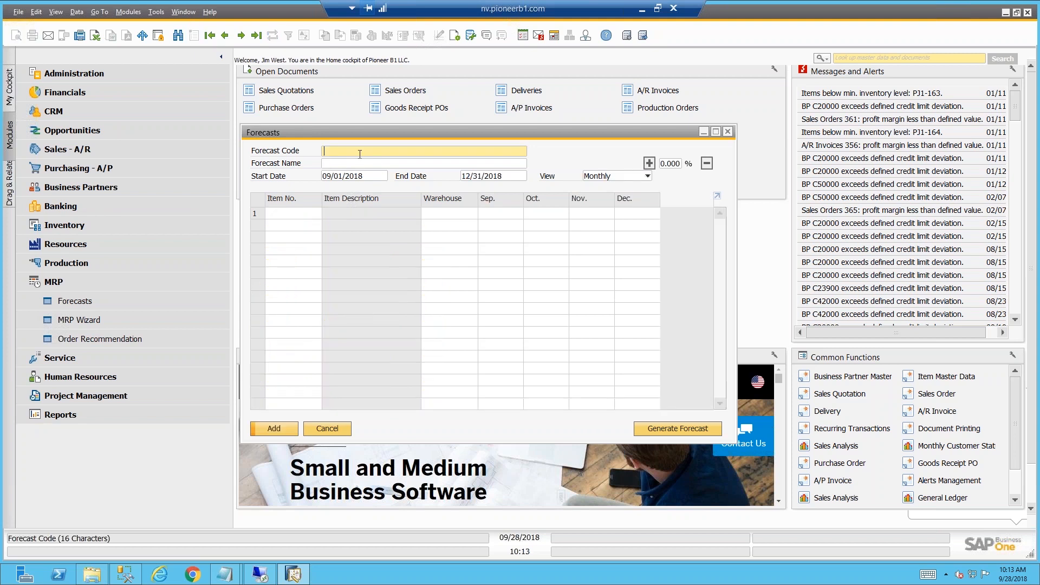
text(MRP Webinar)
key(Tab)
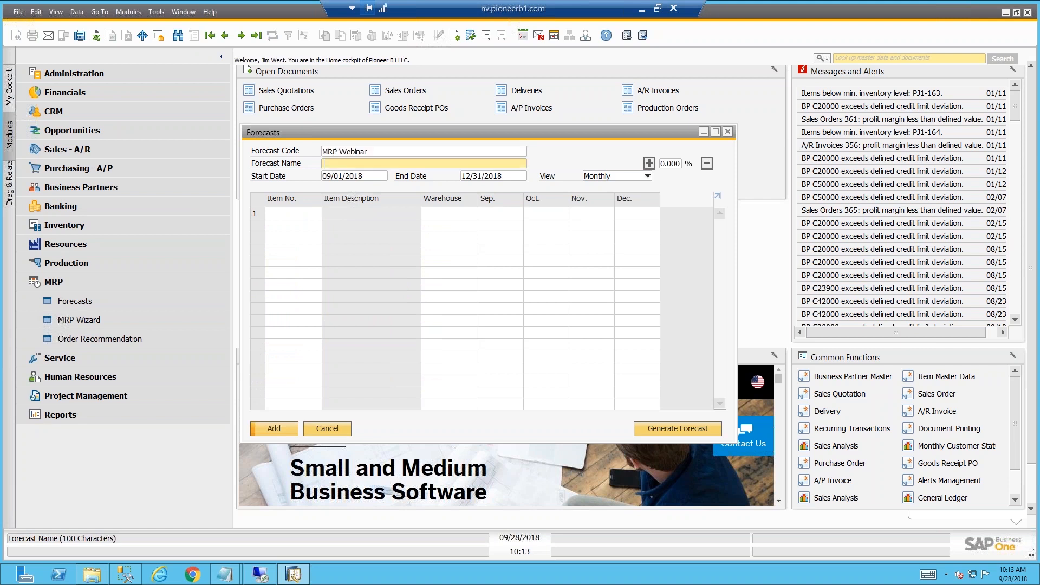
key(shift+Tab)
key(ctrl+c)
click(363, 161)
key(ctrl+v)
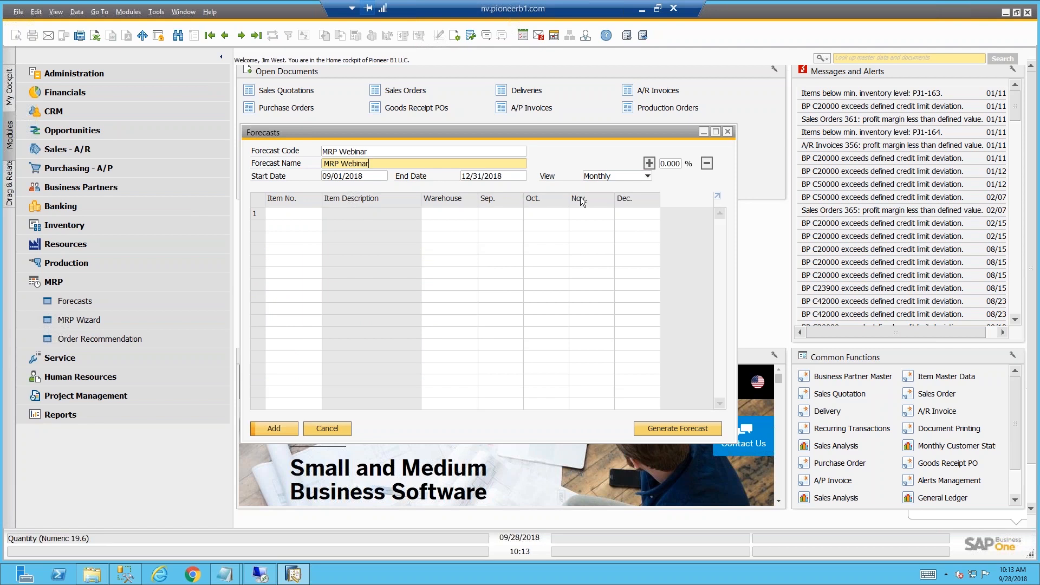
Step: Set the new forecast's view to Weekly
click(608, 177)
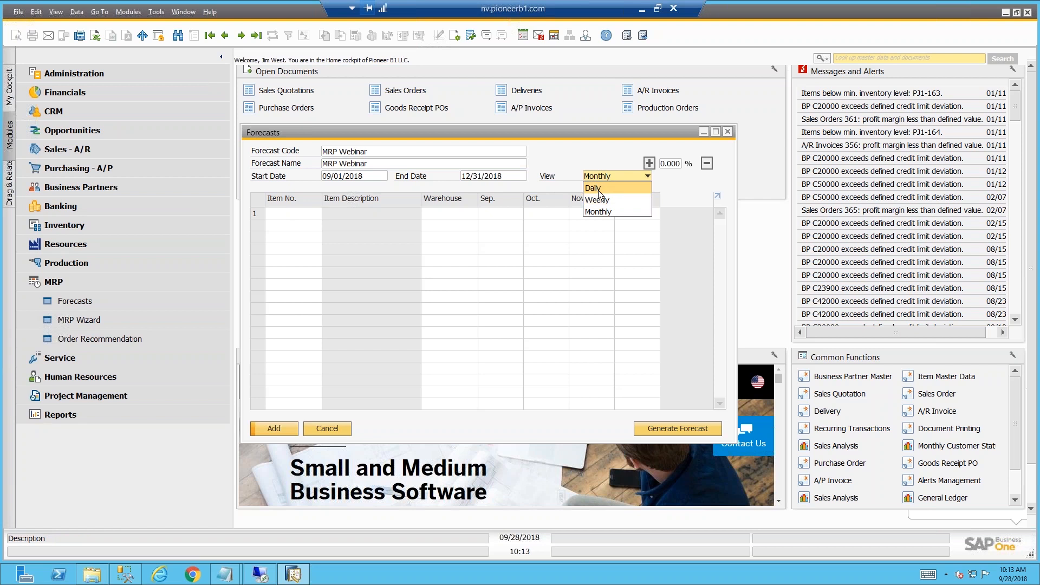
click(601, 200)
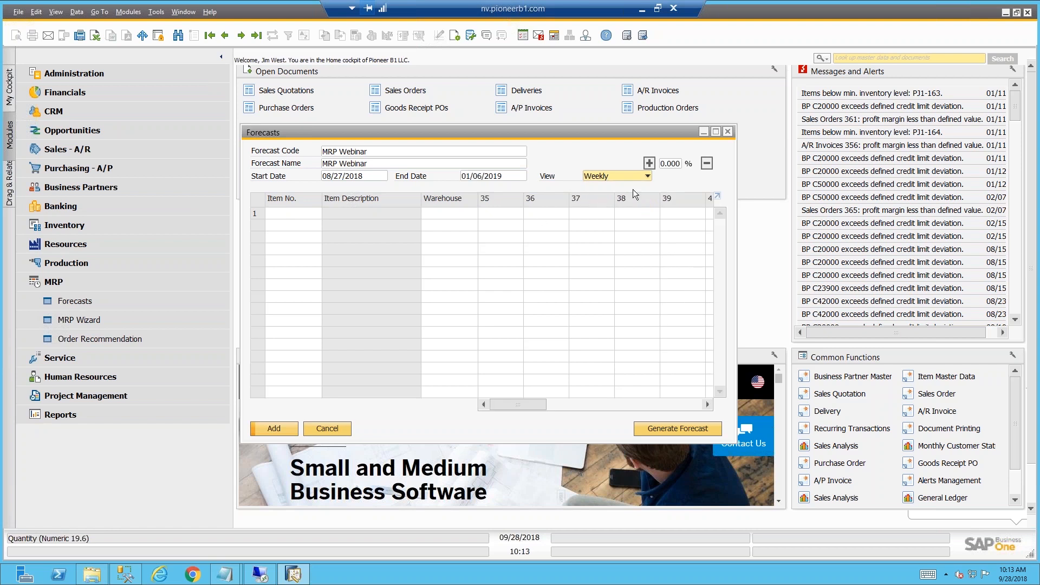
click(617, 176)
click(610, 175)
Step: Add items A00001 through A00006 to the forecast from the item list
click(290, 214)
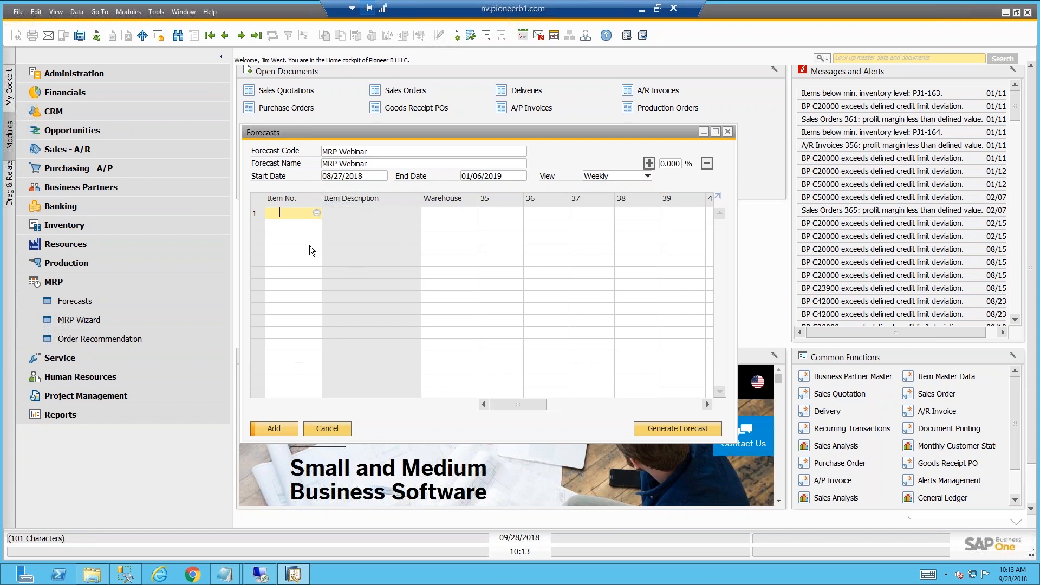
click(317, 214)
click(183, 169)
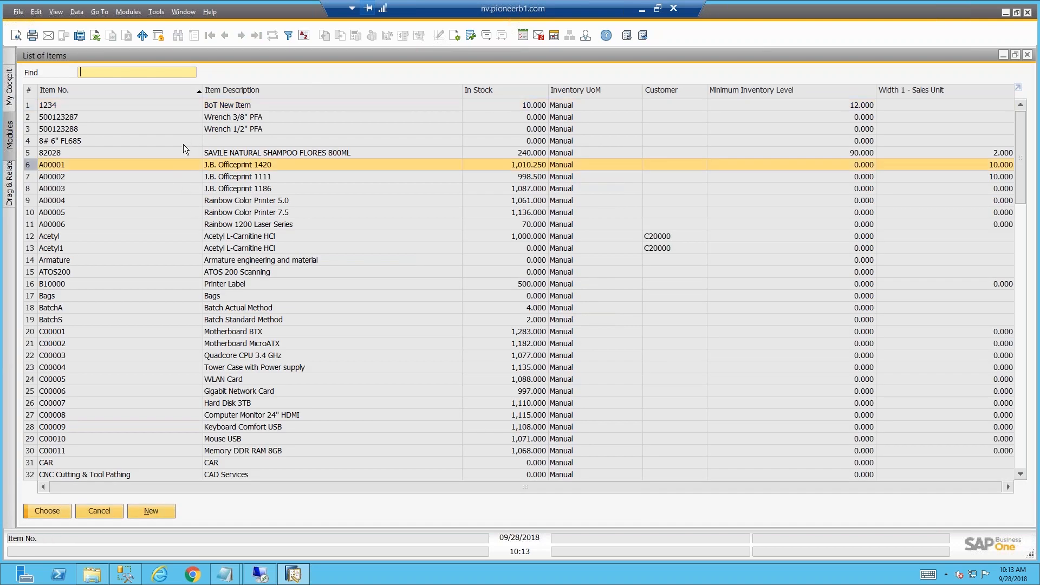
shift+click(205, 224)
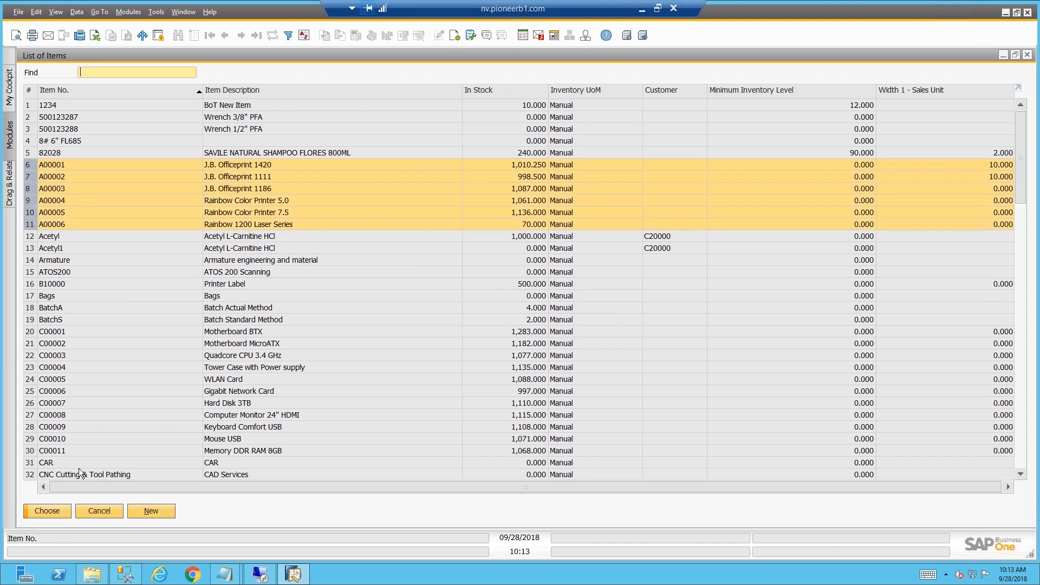
click(47, 511)
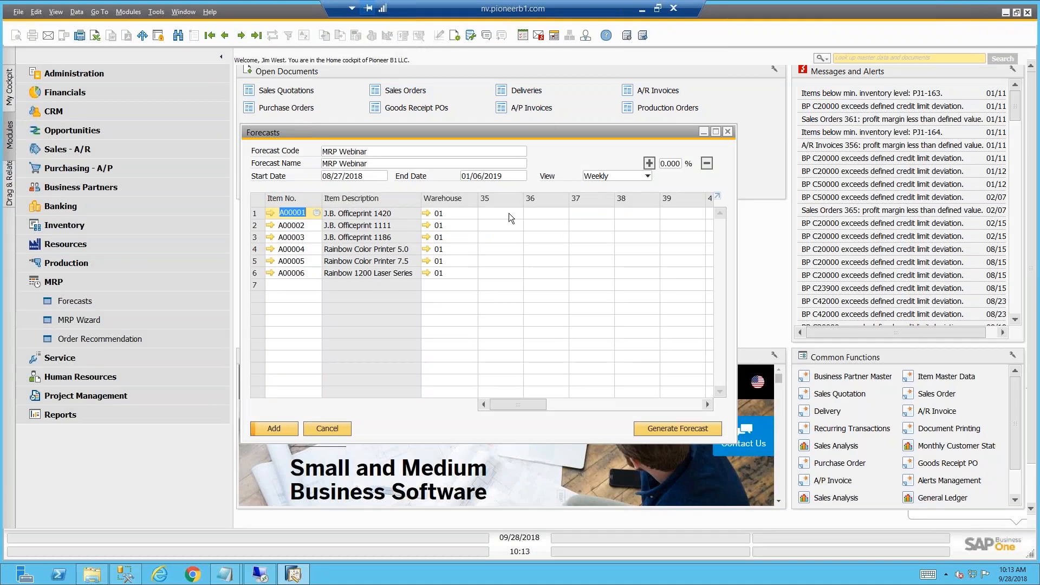
Step: Enter forecast quantities for item A00001 of 10 in week 35 and 30 in week 36
click(510, 213)
text(10)
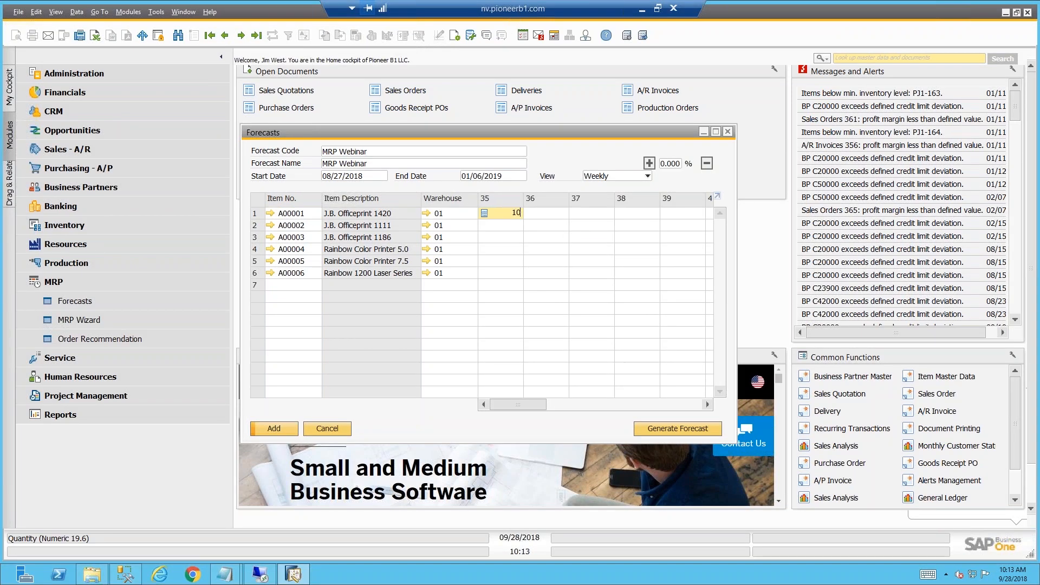
key(Tab)
text(30)
click(496, 229)
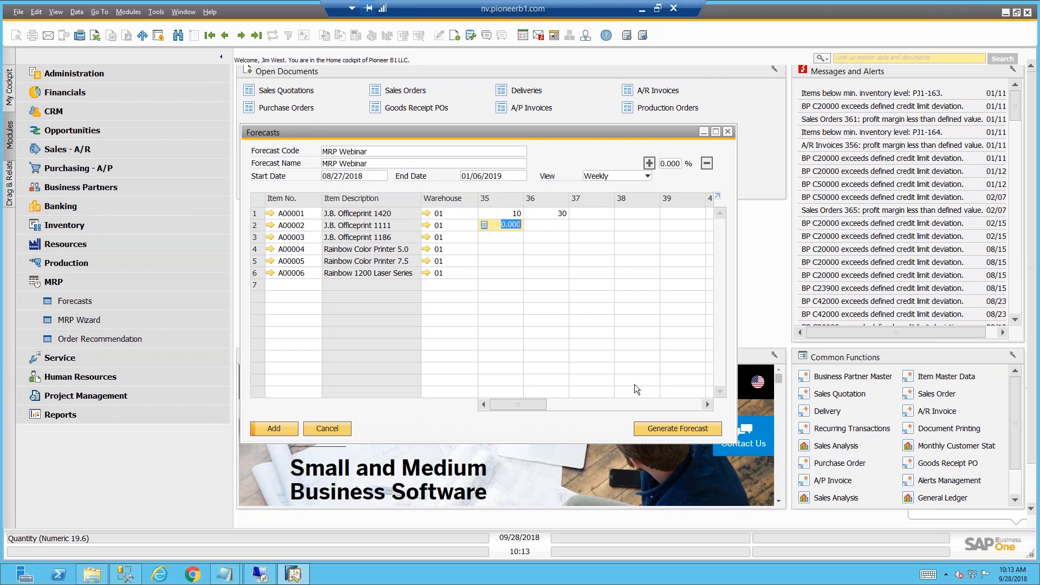
Step: Open the forecast generation setup and confirm Main Warehouse 01 as the selected warehouse
click(669, 428)
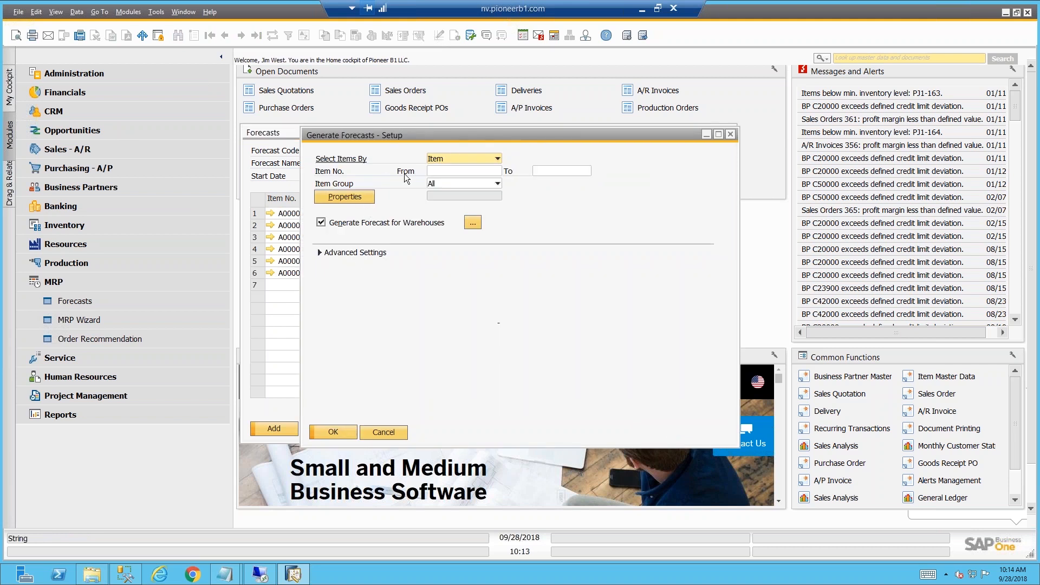
click(472, 223)
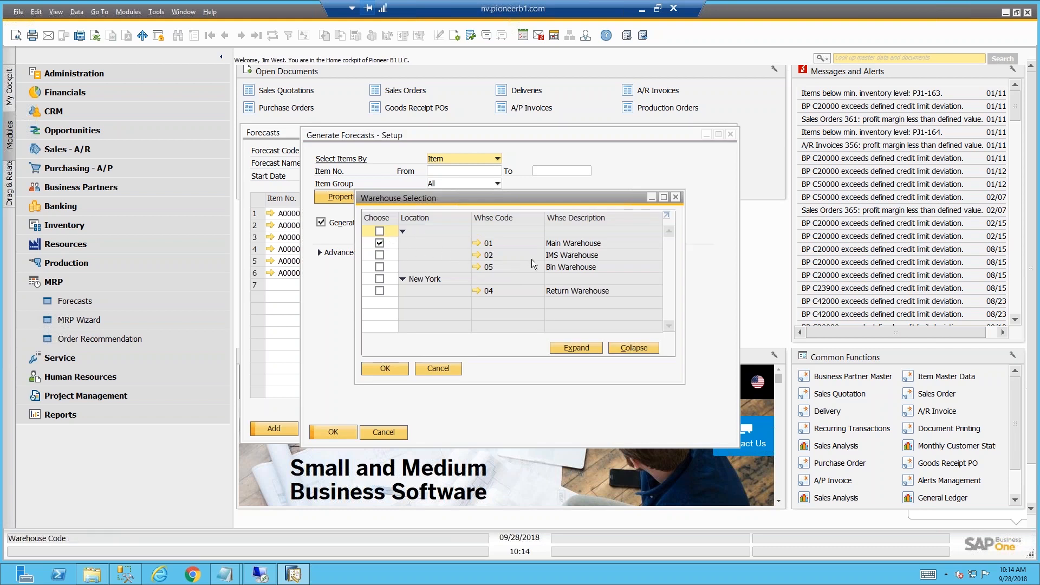
click(397, 367)
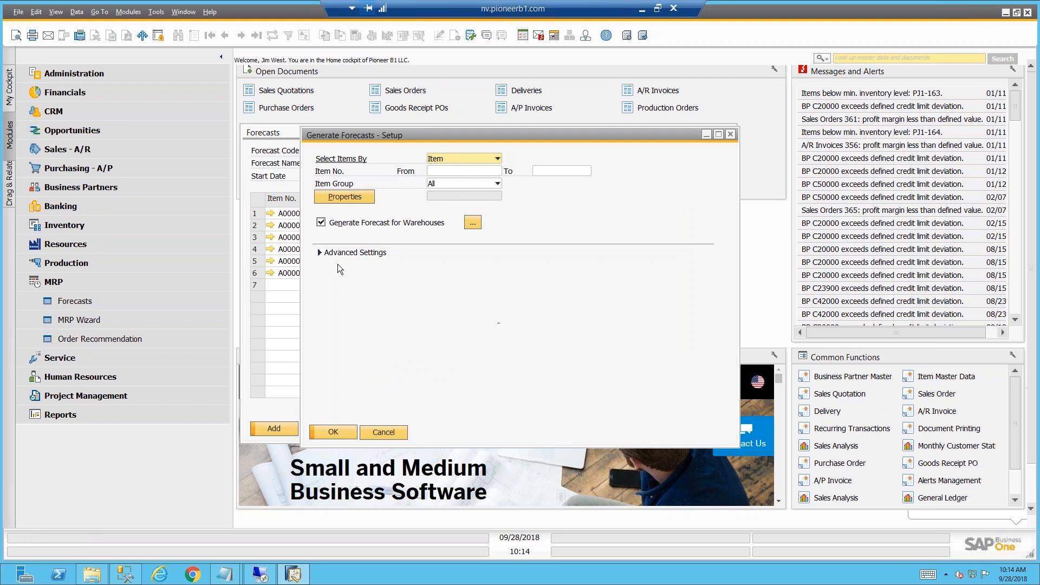
Step: In the advanced settings, base the forecast on sales history with Simple Average, using Deliveries and A/R Invoices
click(319, 253)
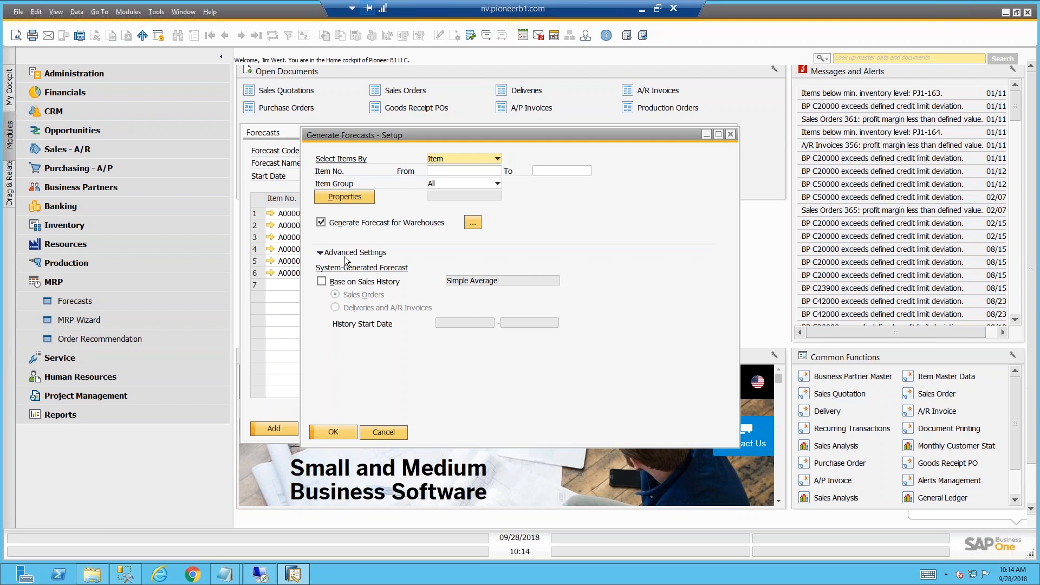
click(322, 281)
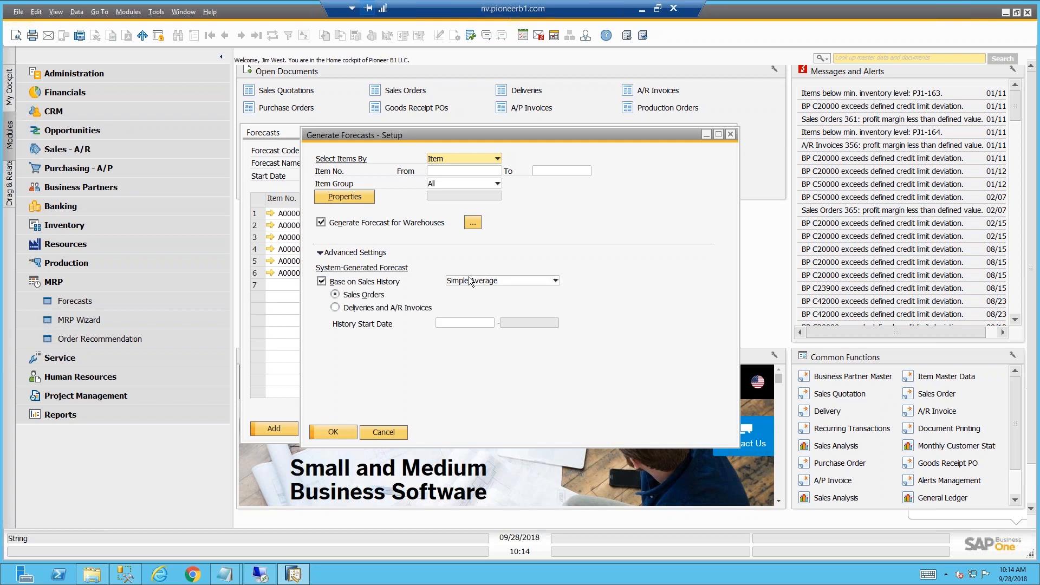
click(512, 279)
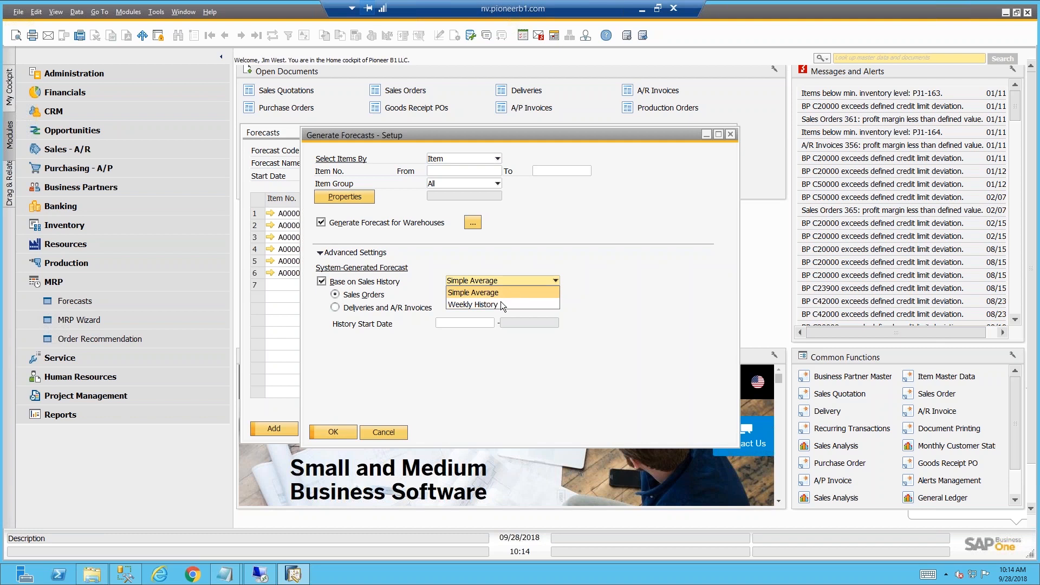
click(503, 291)
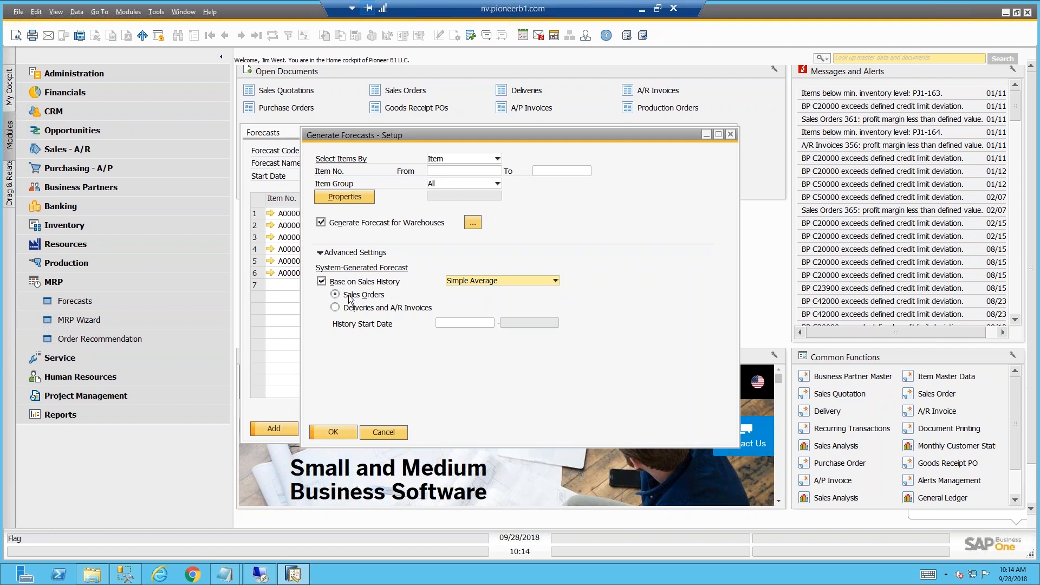
click(336, 307)
click(452, 324)
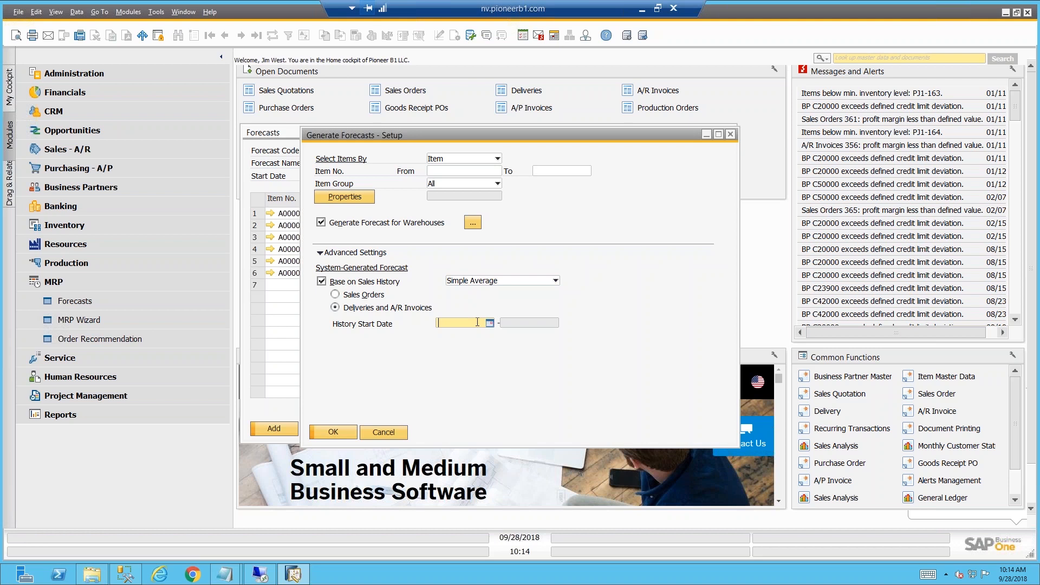
Step: Keep Simple Average, set the History Start Date to 08/27/2018 and generate the forecast
click(482, 281)
click(474, 292)
click(464, 322)
text(01)
key(Tab)
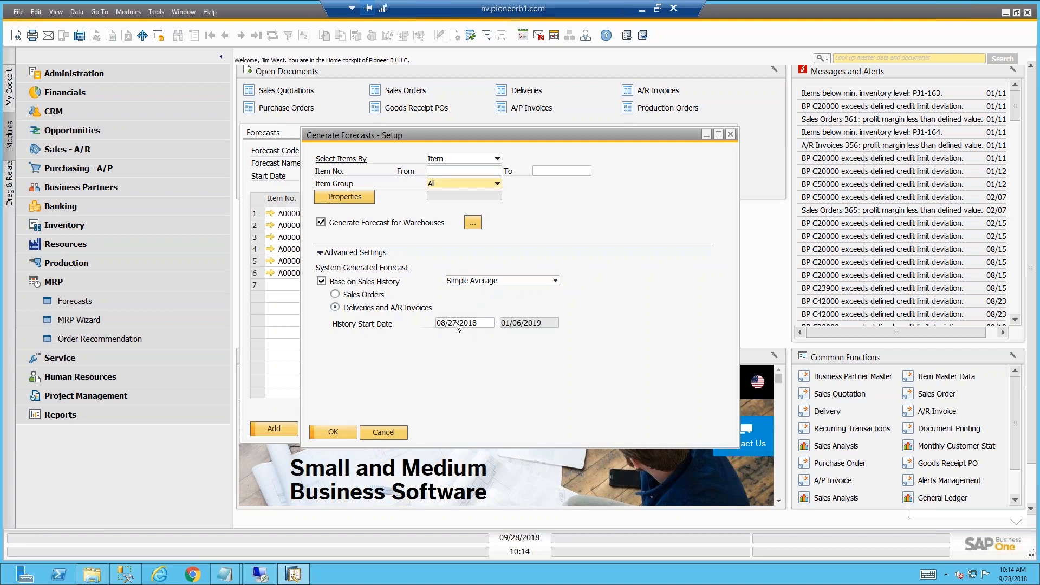
click(342, 430)
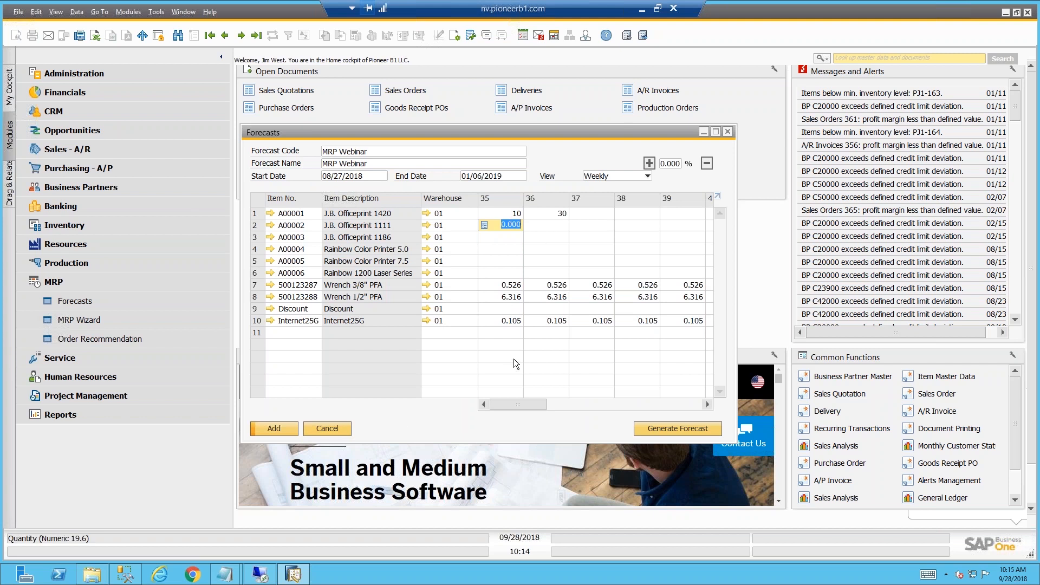
Step: Check the generated wrench quantities, select all ten forecast rows and increase their quantities by 30%
click(507, 285)
click(507, 285)
click(507, 298)
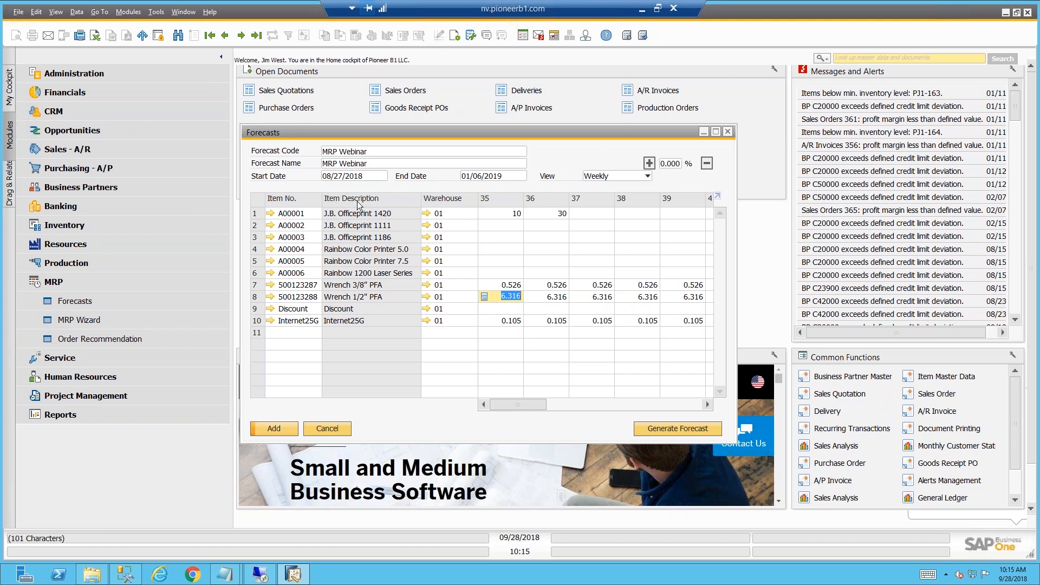
click(255, 214)
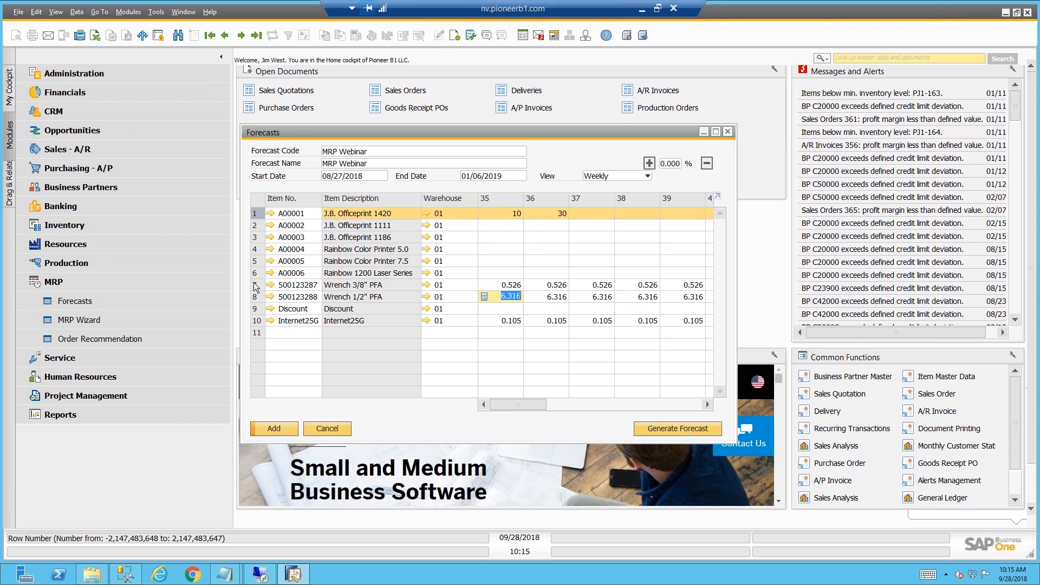
shift+click(261, 320)
click(676, 164)
text(25)
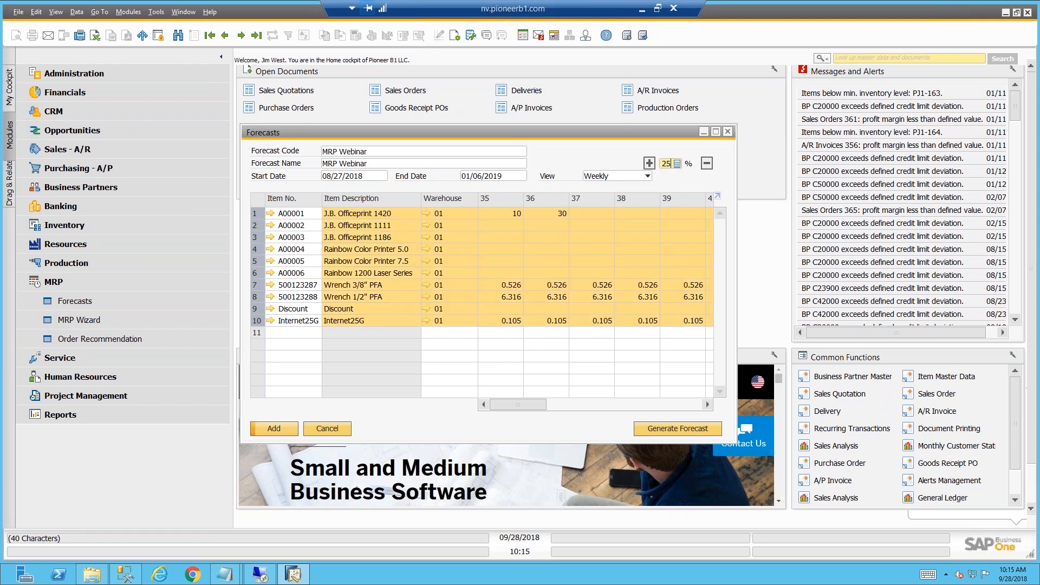
click(649, 164)
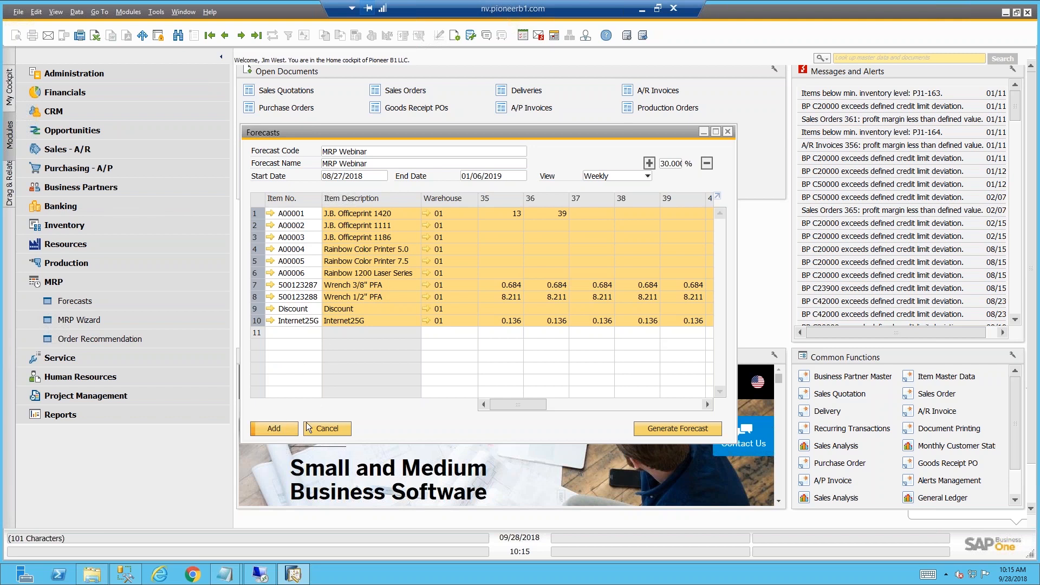
Step: Delete the selected forecast rows and add items A00001 through A00006 from the item list again
right_click(298, 309)
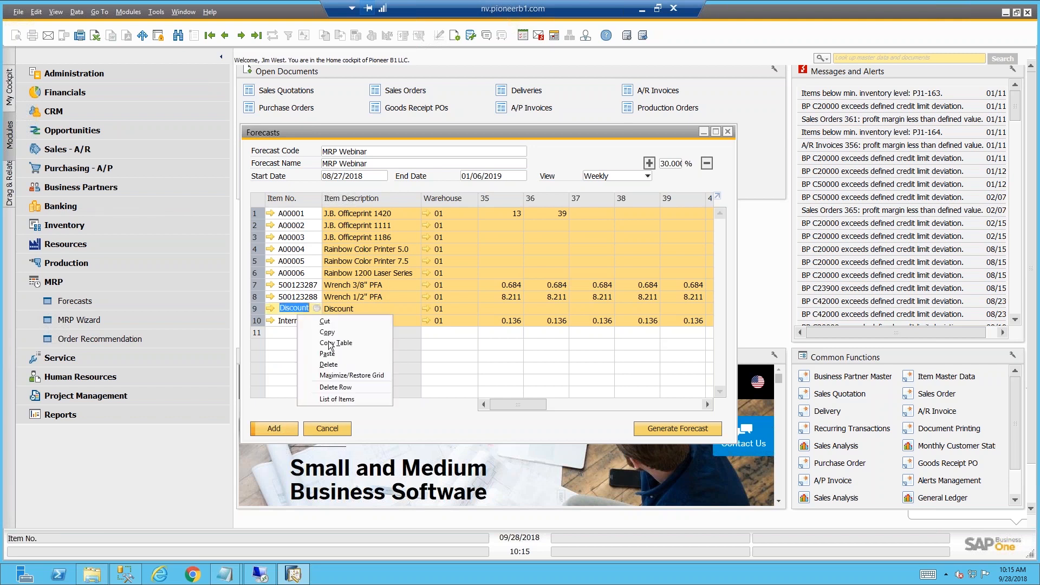
click(340, 385)
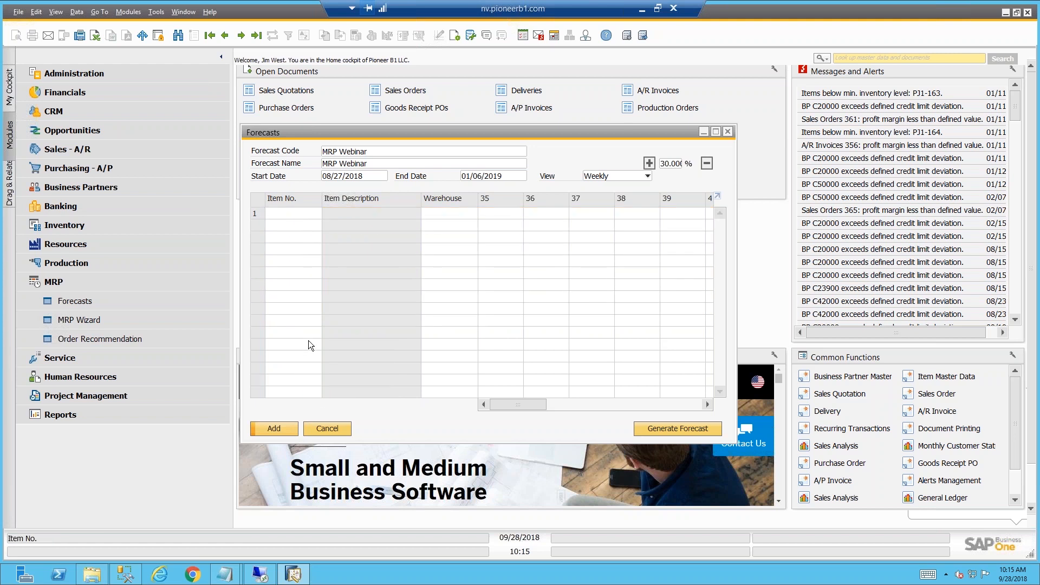
click(308, 215)
key(Tab)
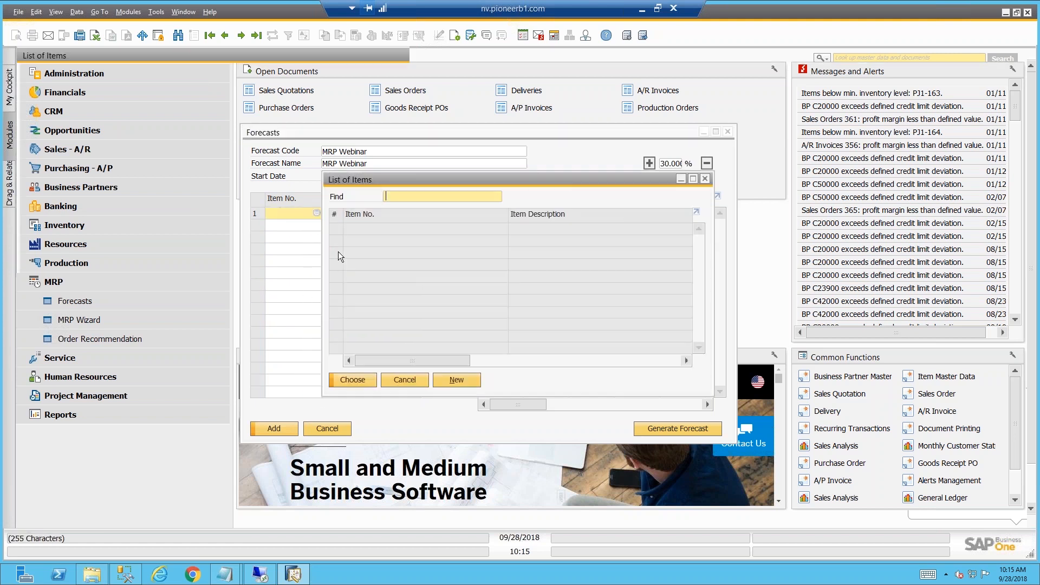
click(149, 161)
click(158, 151)
click(147, 164)
shift+click(128, 224)
click(64, 509)
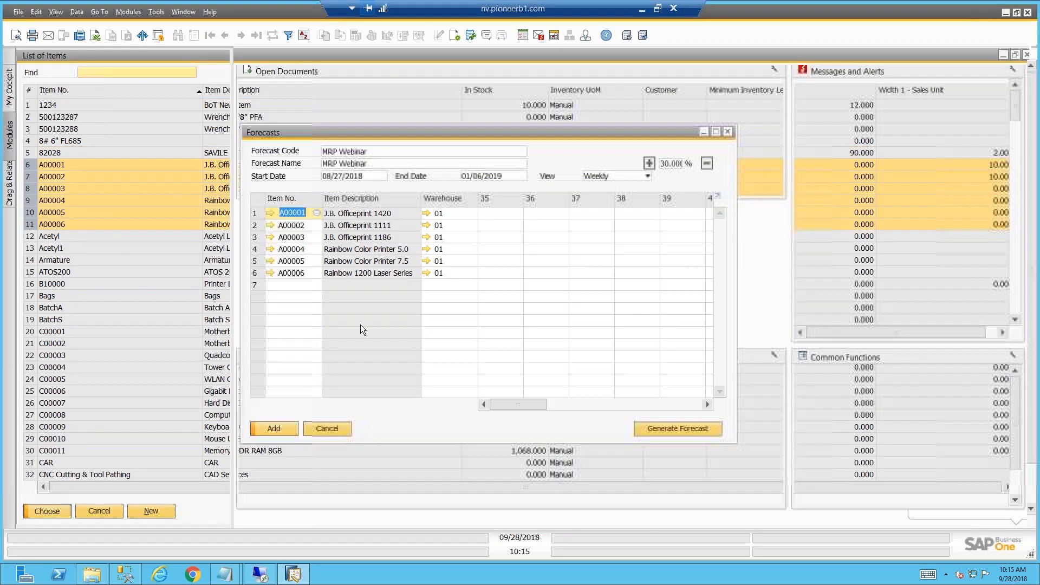
Step: Generate the forecast again from sales history, using Simple Average, Deliveries and A/R Invoices, and a history start date
click(652, 426)
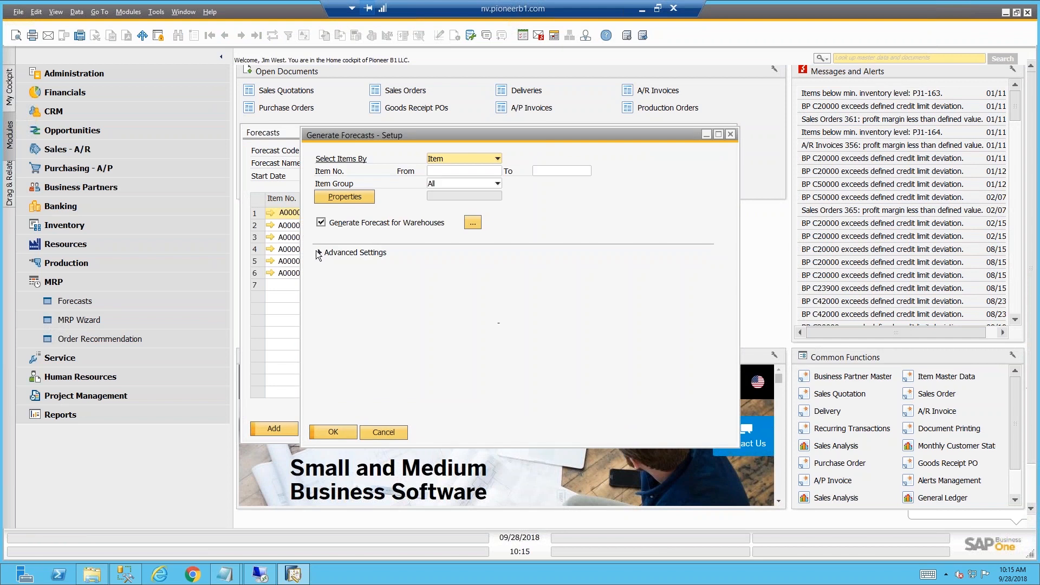
click(318, 252)
click(322, 281)
click(443, 322)
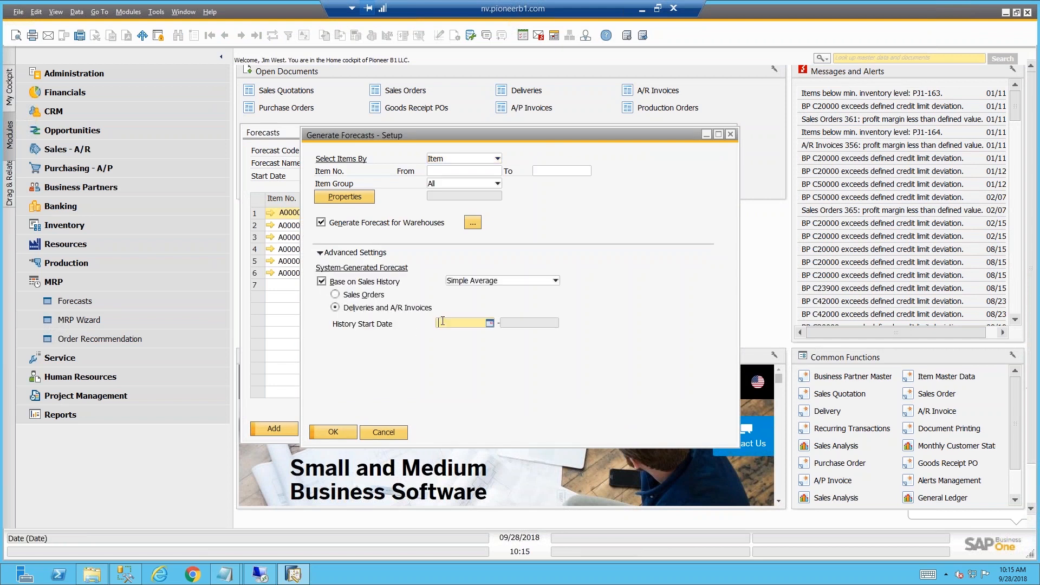
text(t)
key(Tab)
key(Return)
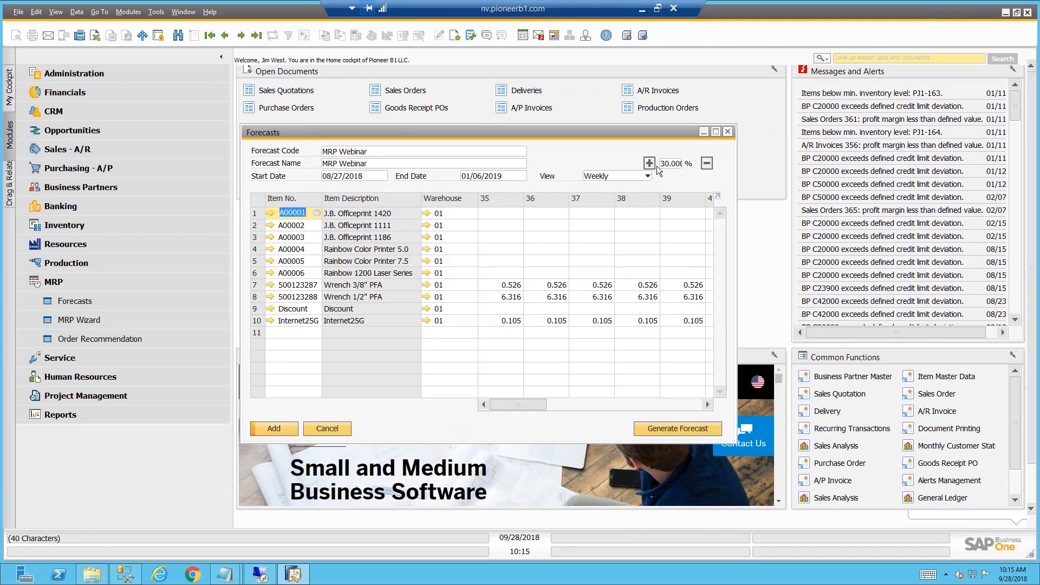
Step: Increase the quantities of forecast rows 7 through 10 by 35%, add the MRP Webinar forecast and close the forecast window
click(260, 285)
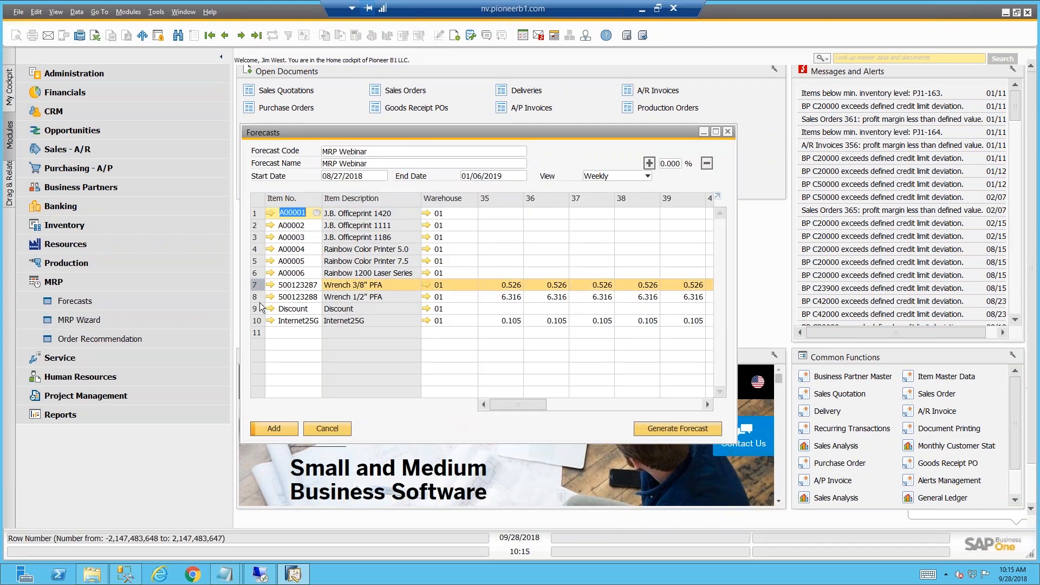
shift+click(256, 320)
click(672, 164)
text(35)
click(649, 163)
click(269, 430)
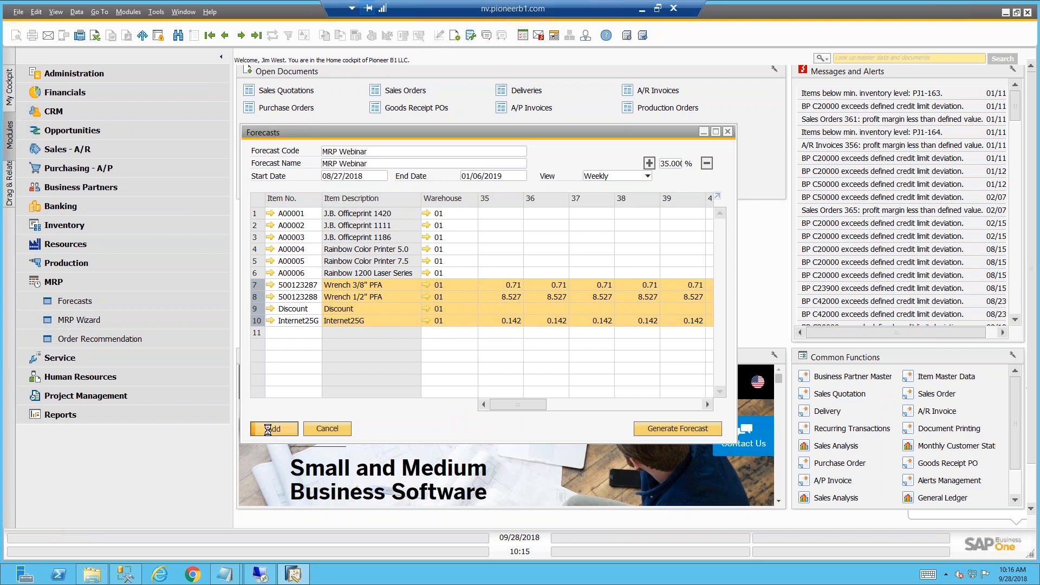
click(321, 429)
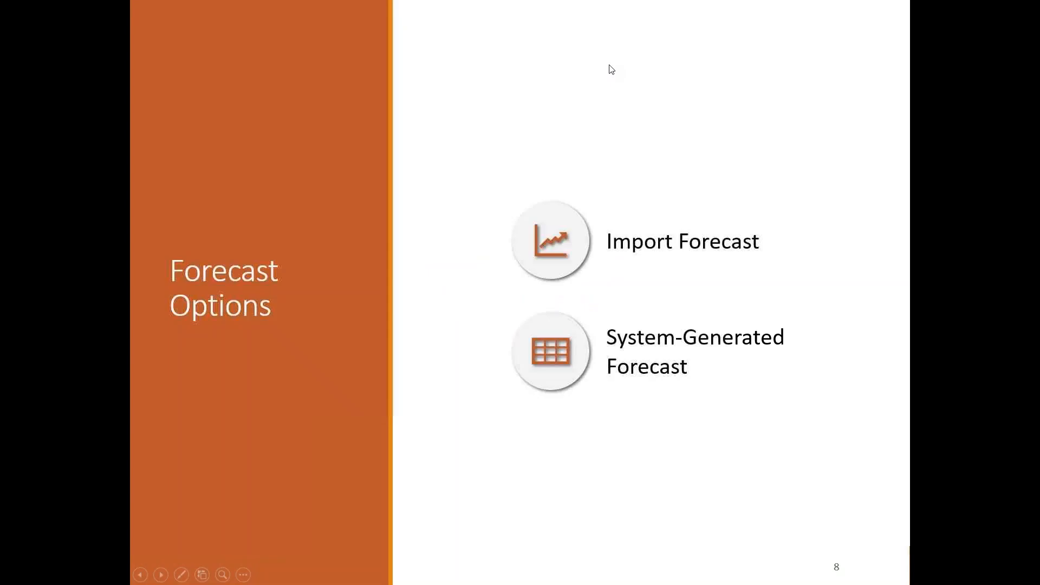
click(612, 162)
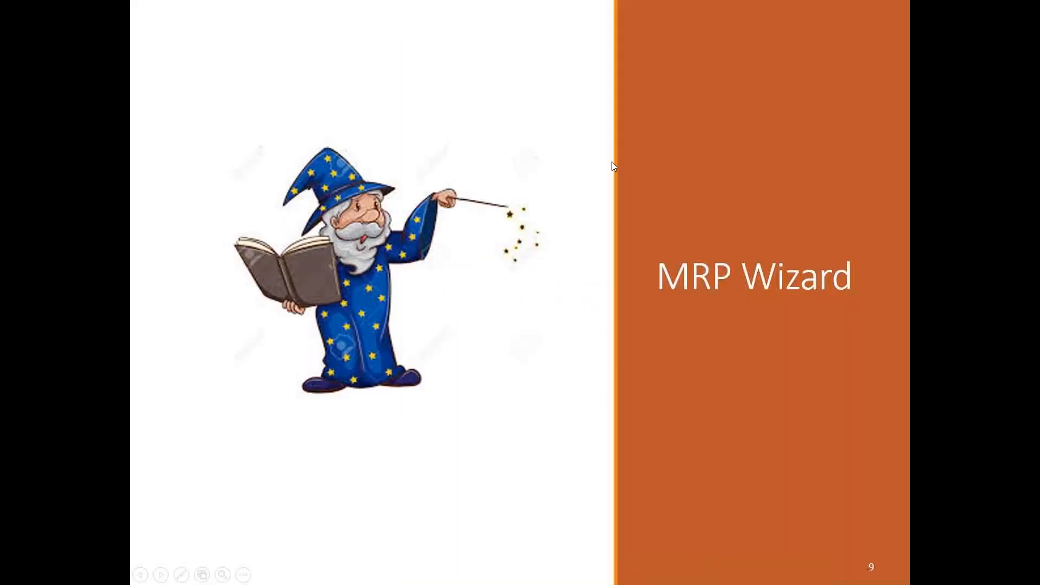
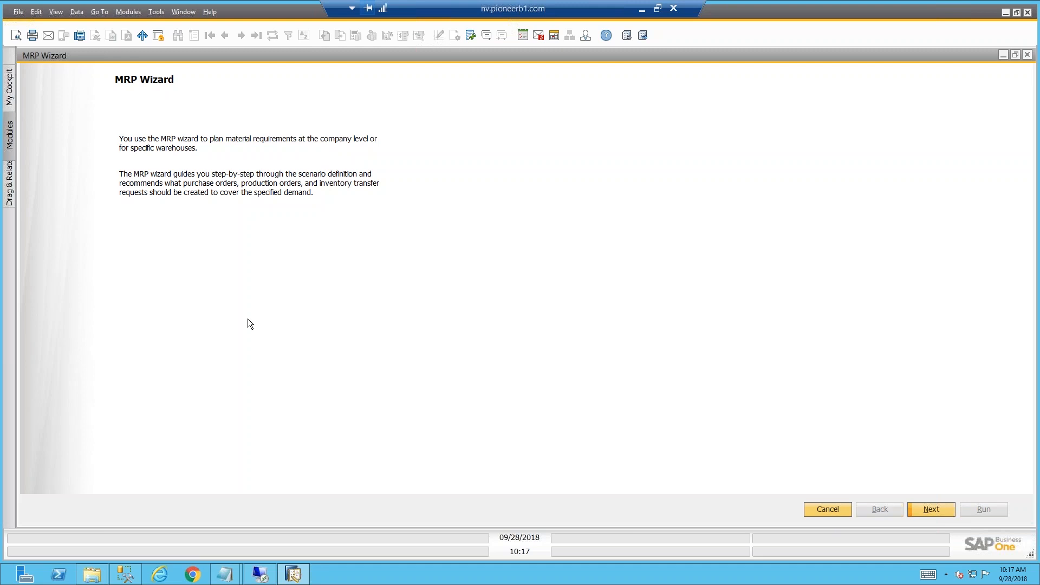
Step: Create a new scenario named MRP Webinar in the MRP Wizard
click(921, 508)
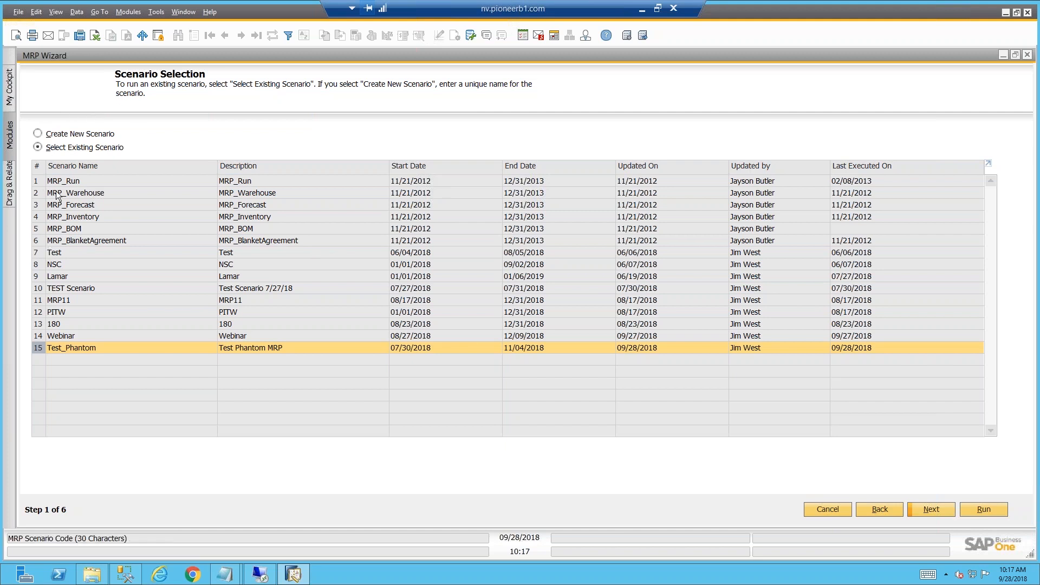
click(56, 136)
click(146, 183)
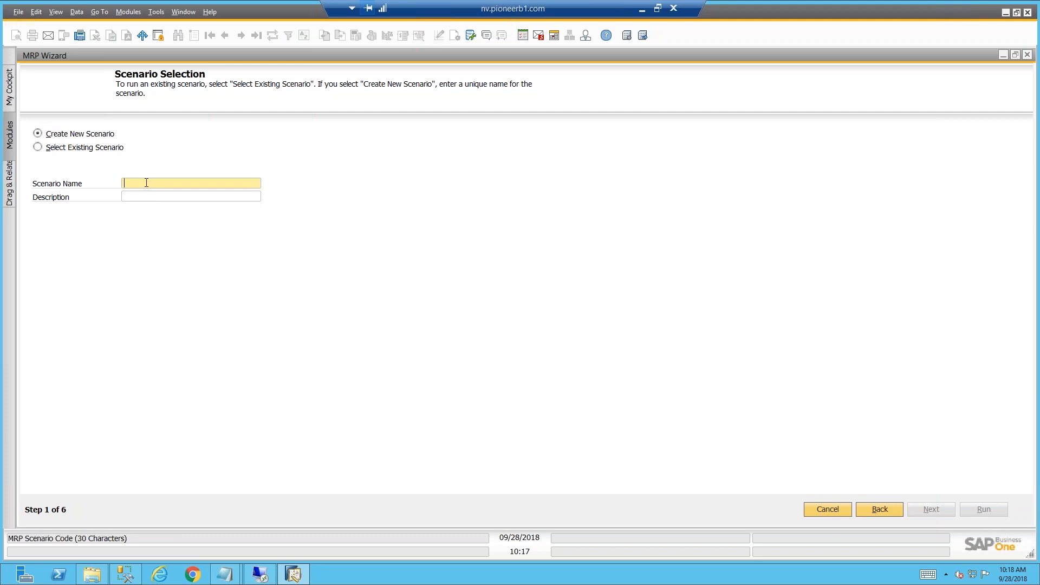
text(MRP Webinar)
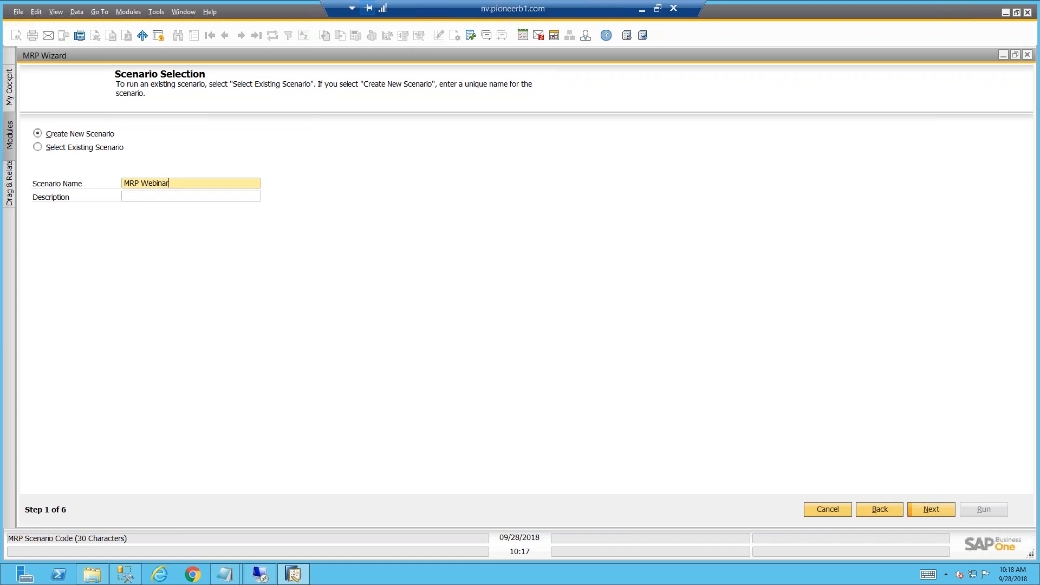
Step: Enter "MRP Webinar Happy Friday! :)" as the scenario description and continue to the scenario details
key(Tab)
key(shift+Tab)
key(ctrl+c)
key(Tab)
key(ctrl+v)
text(Happy Friday! :))
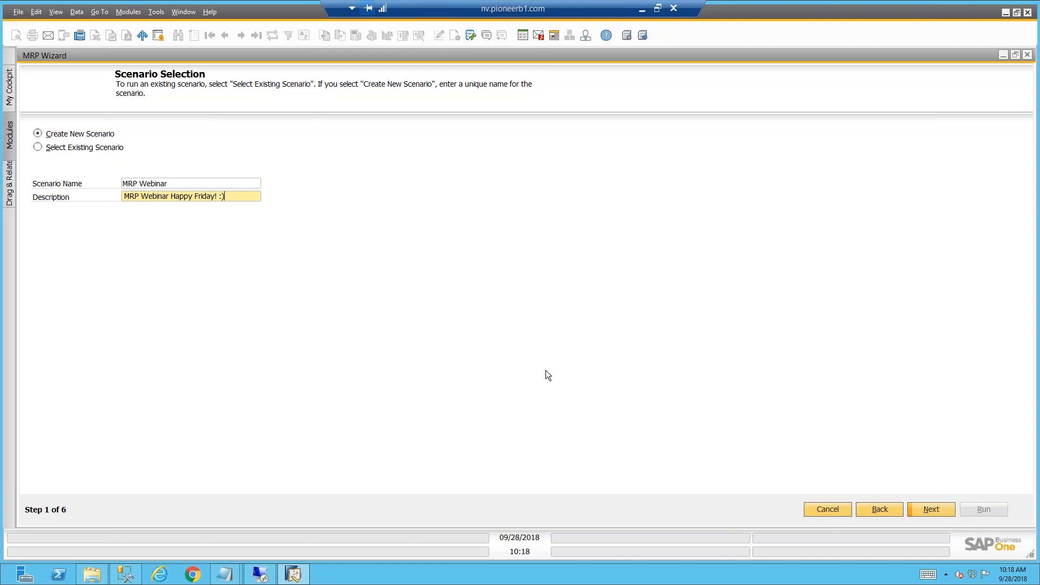
click(935, 508)
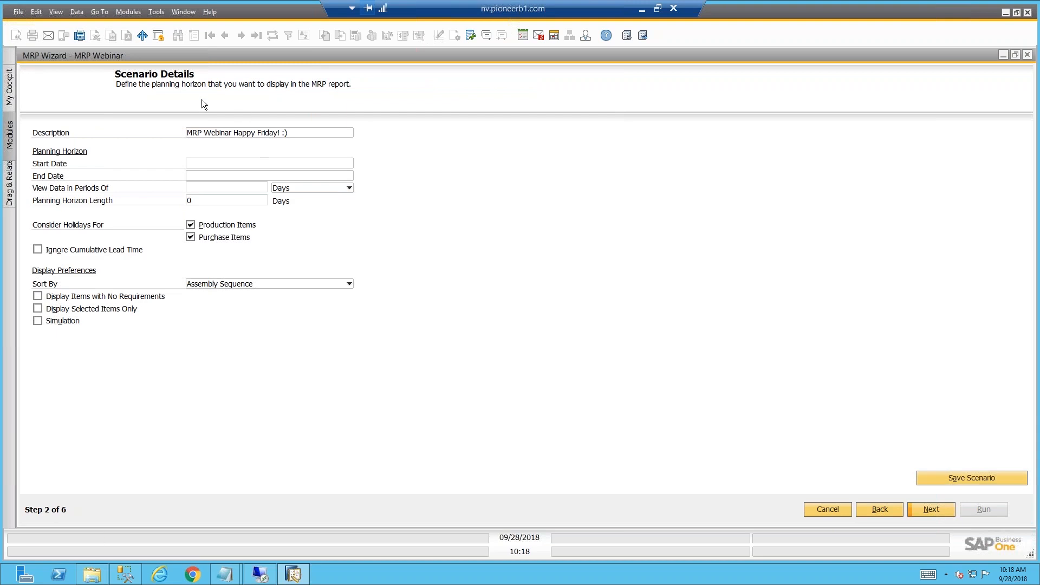
Step: Set the scenario to view data in periods of 1 week
click(200, 187)
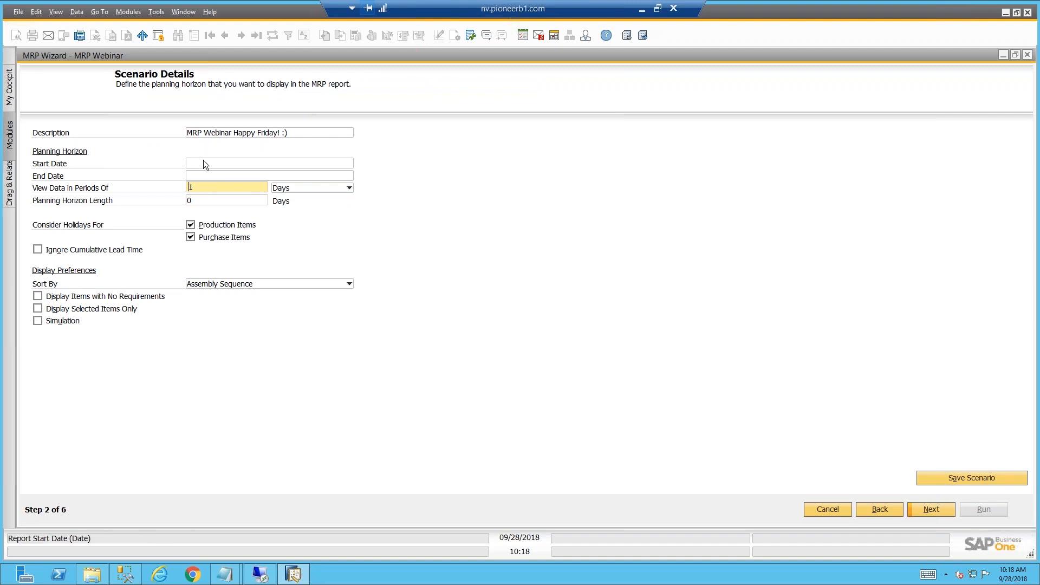
click(203, 163)
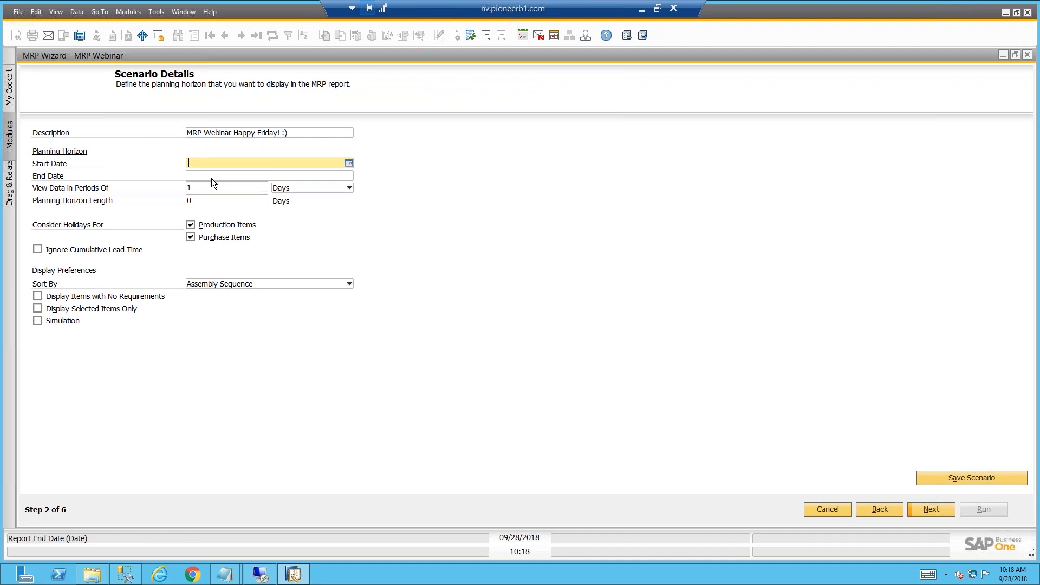
click(303, 190)
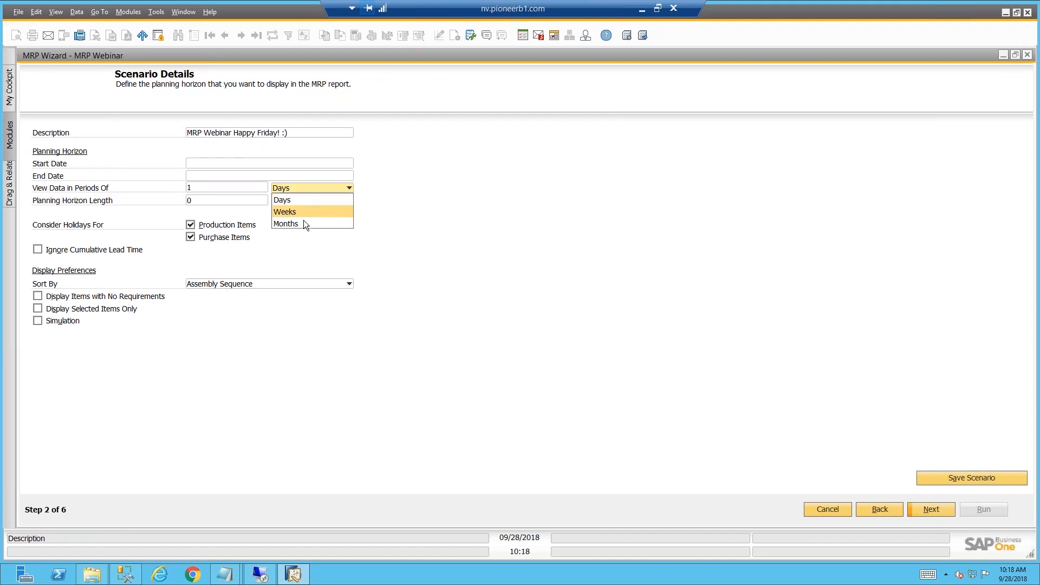
click(302, 211)
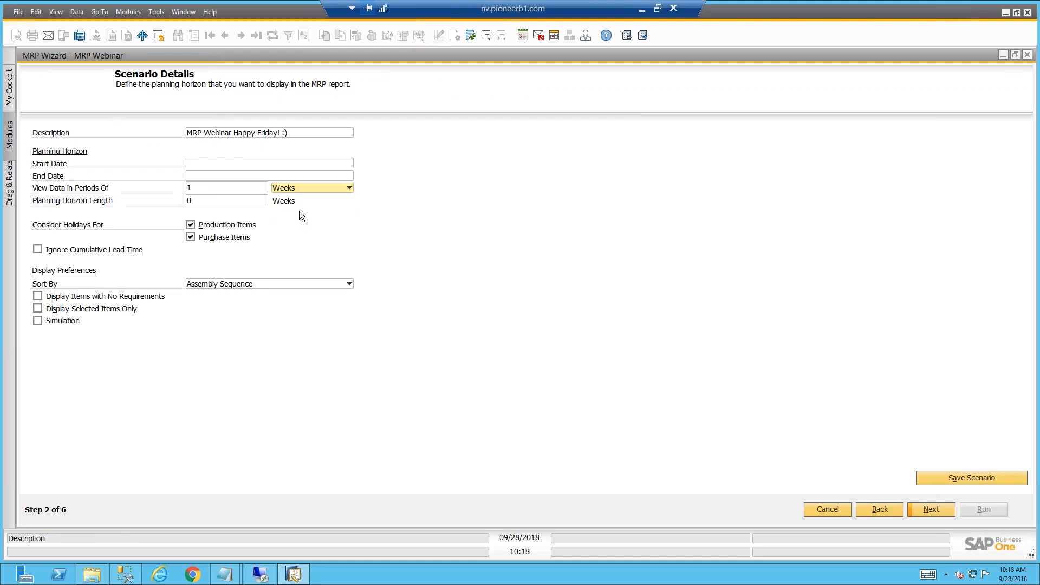
Step: Set the planning horizon's start date to 09/24/2018 and check it against the calendar
click(237, 167)
text(08/27/2018)
key(Tab)
click(221, 167)
text(09/24/2018)
key(Tab)
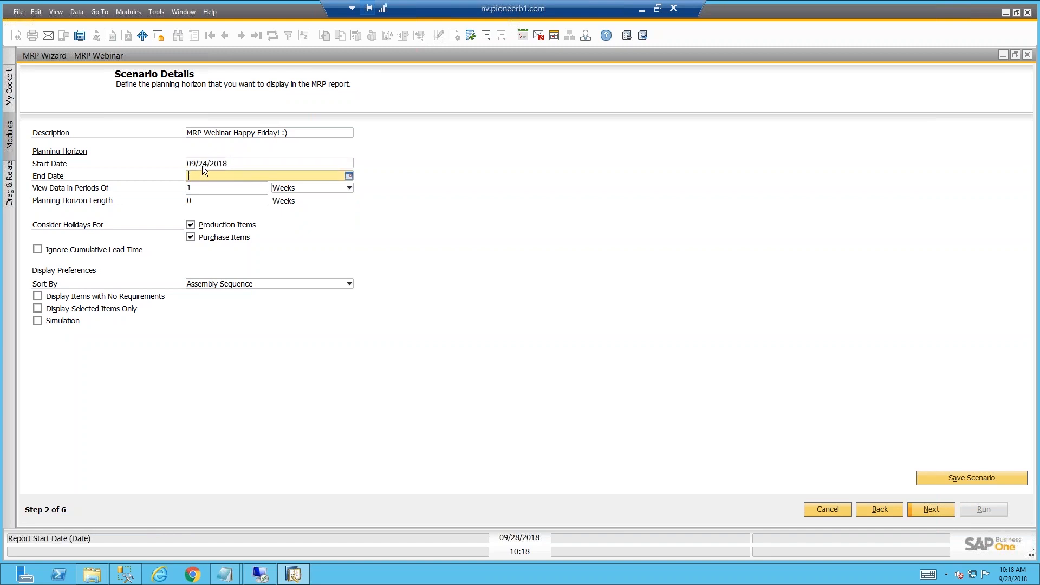
click(347, 163)
click(350, 163)
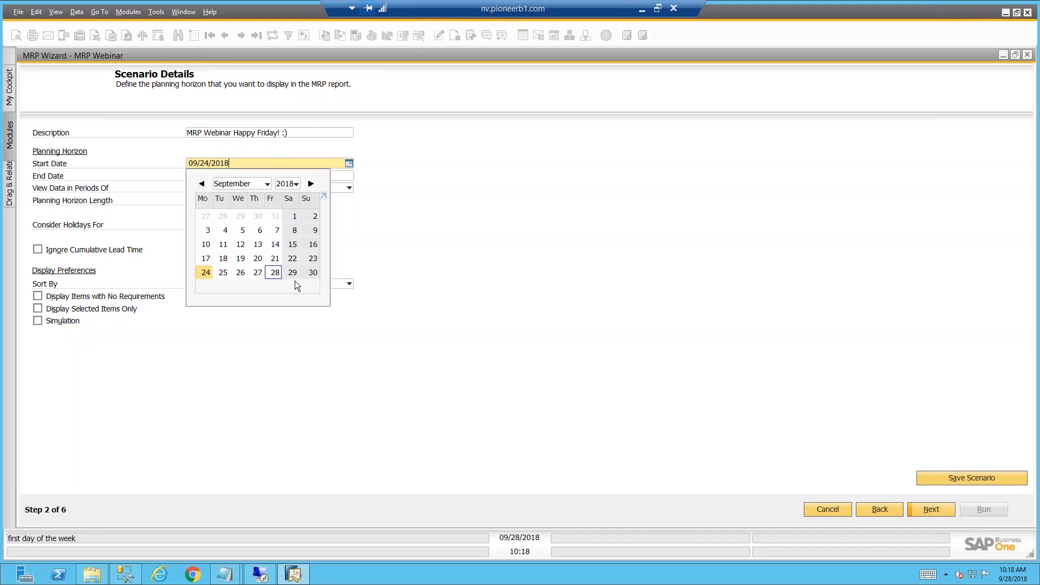
click(434, 283)
Step: Set the planning horizon's end date to 12/02/2018 and check it against the calendar
click(229, 176)
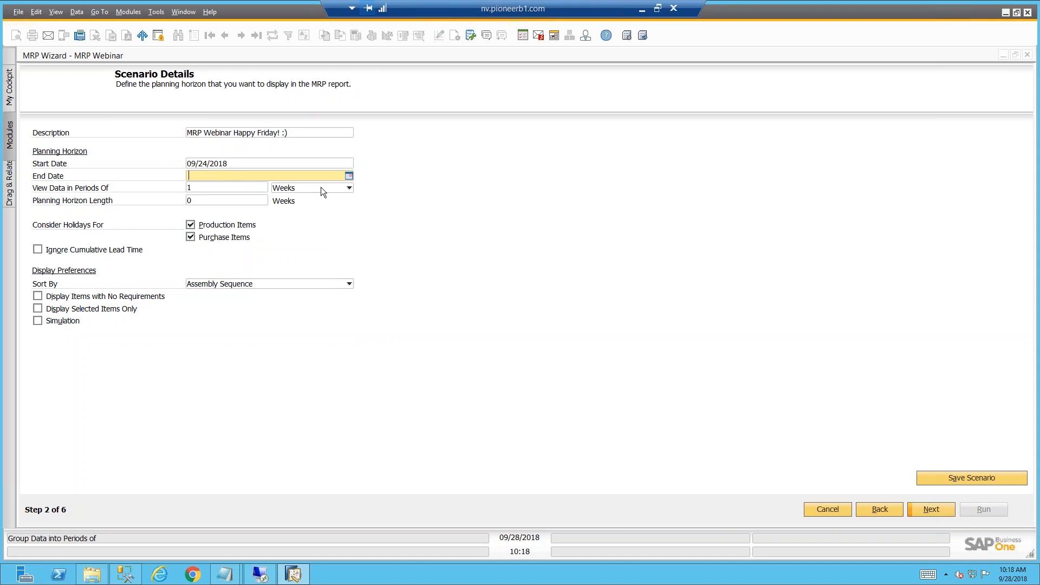
click(349, 175)
click(350, 175)
text(1131)
key(Tab)
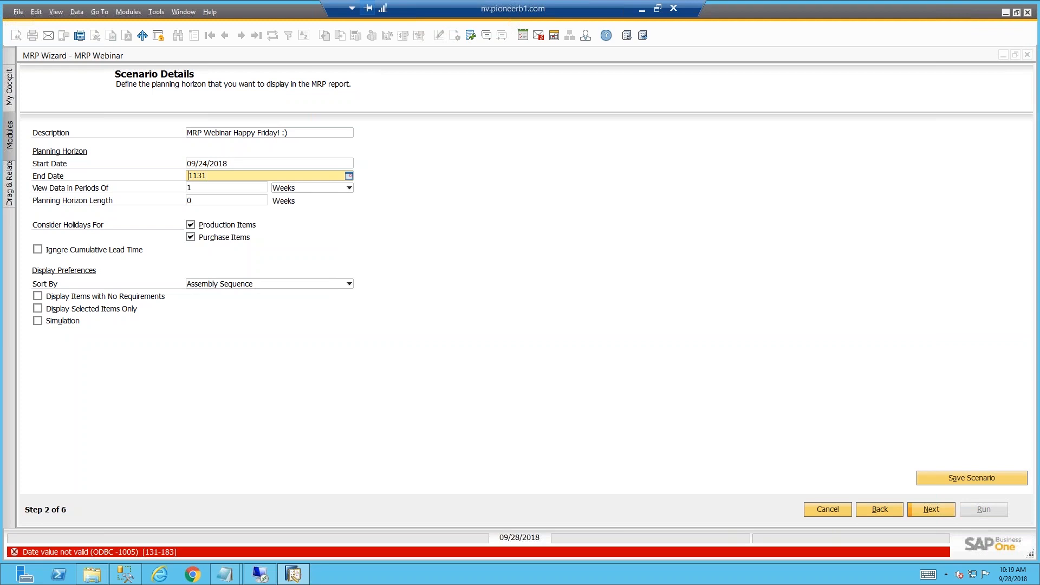
key(Tab)
click(219, 176)
click(348, 176)
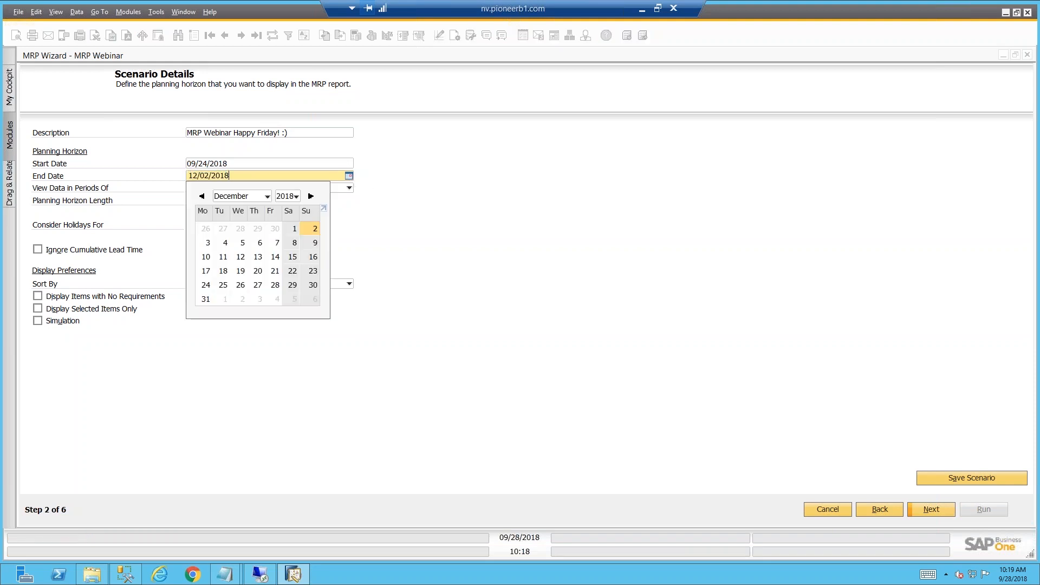
click(405, 212)
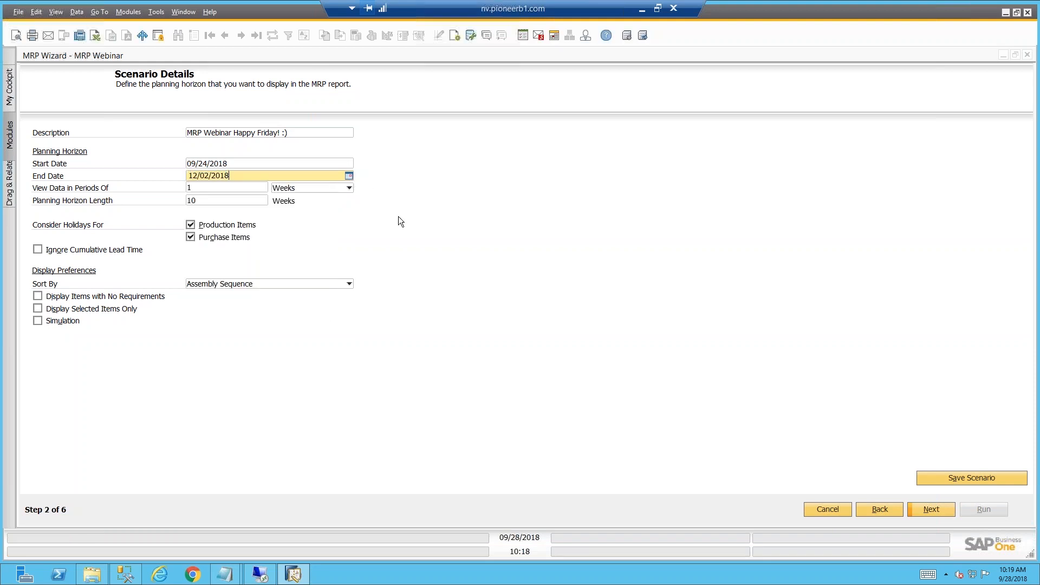
Step: Set the planning horizon length to 11 weeks
click(204, 205)
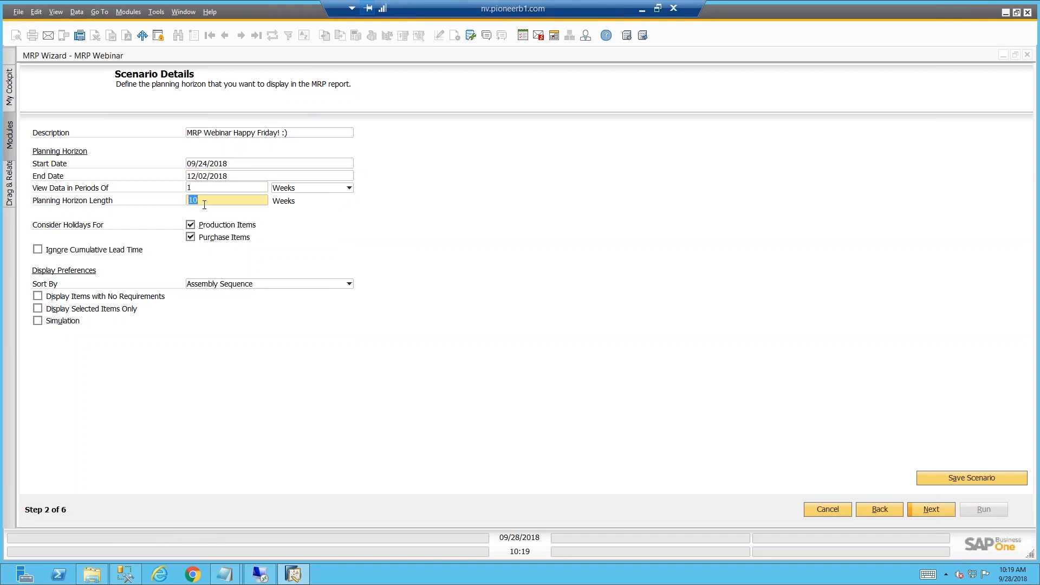
text(11)
key(Tab)
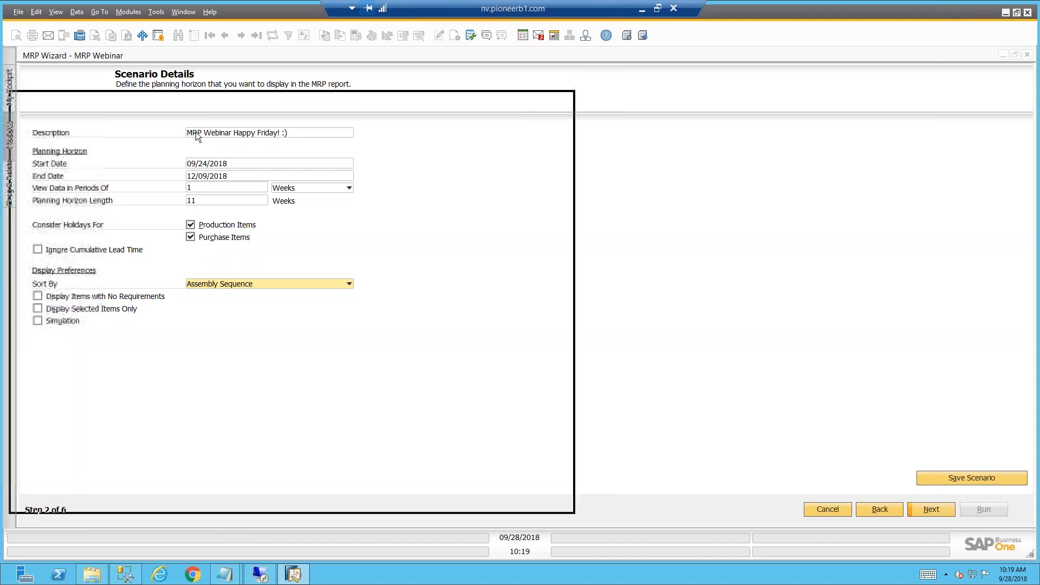
Step: Open the accounting data in Company Details and examine the available holiday tables and the dates in 2012 Holidays
drag(237, 139, 236, 139)
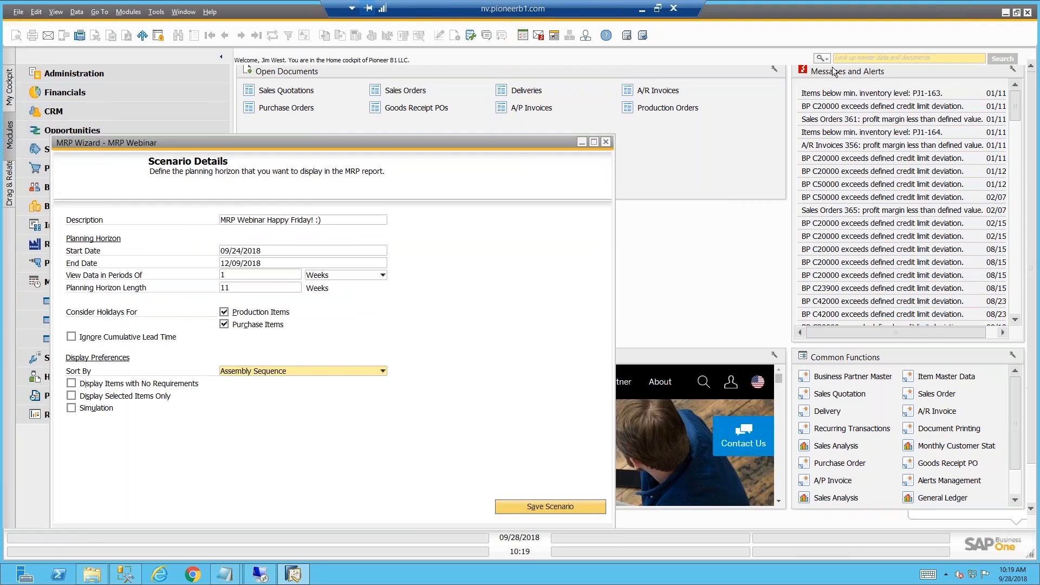
click(141, 75)
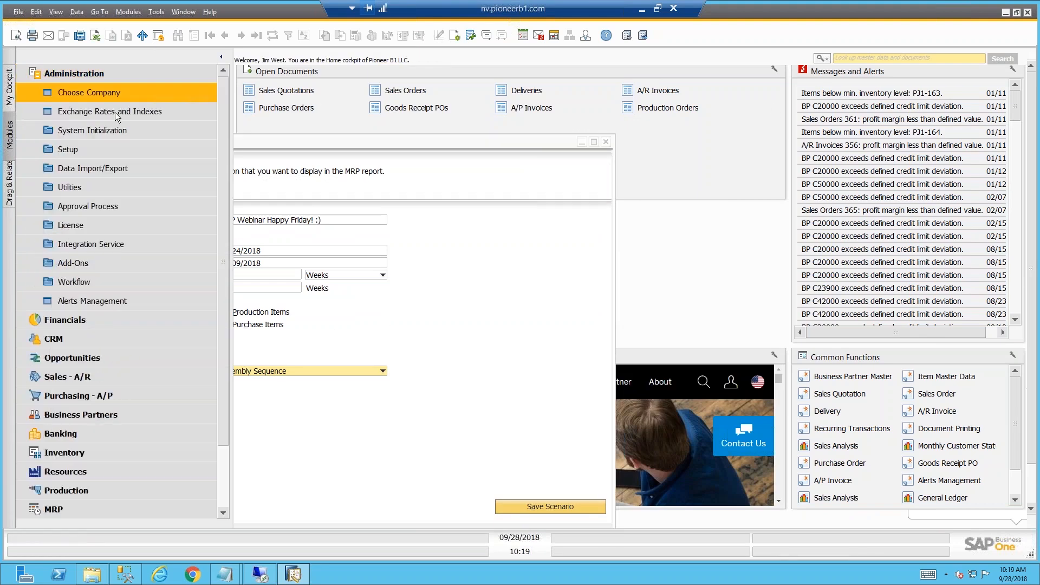
click(116, 131)
click(115, 151)
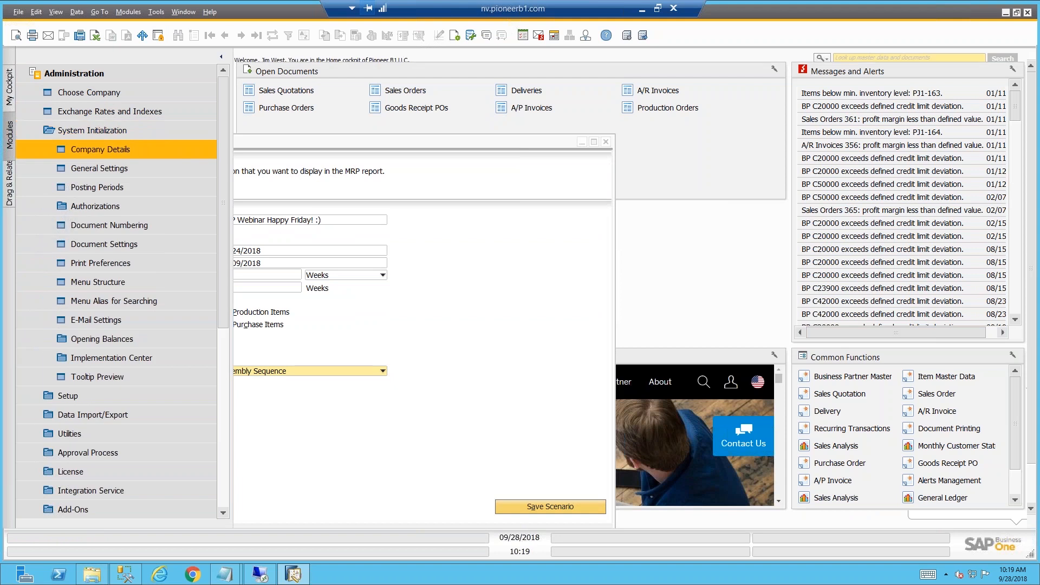
click(198, 82)
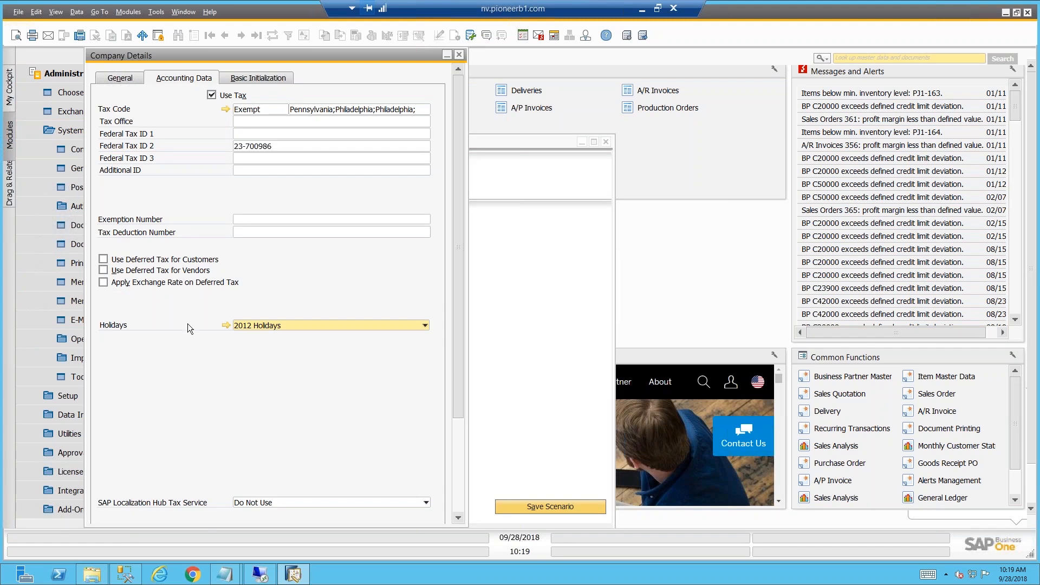
click(269, 326)
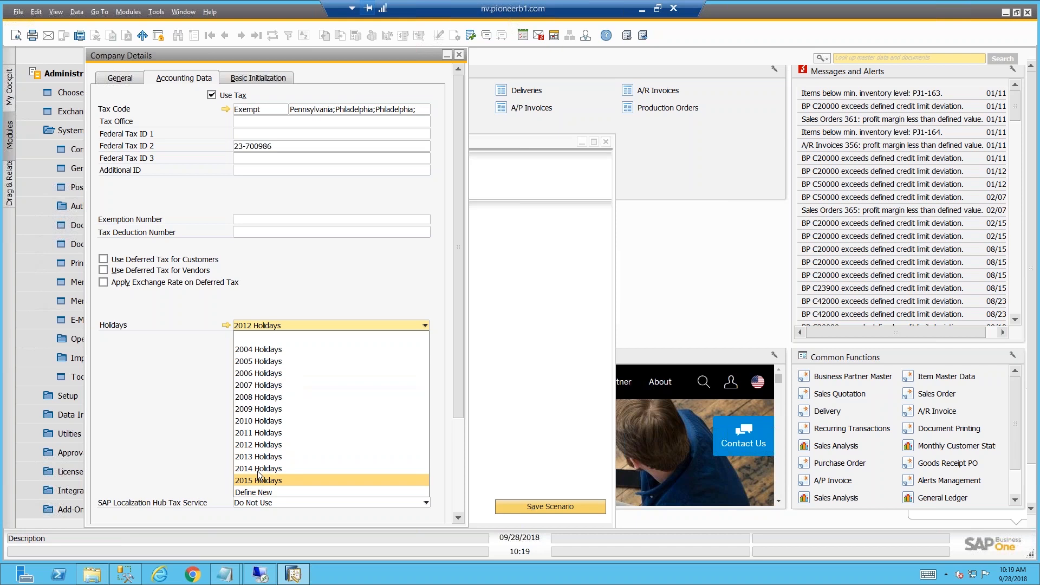
click(153, 352)
click(227, 325)
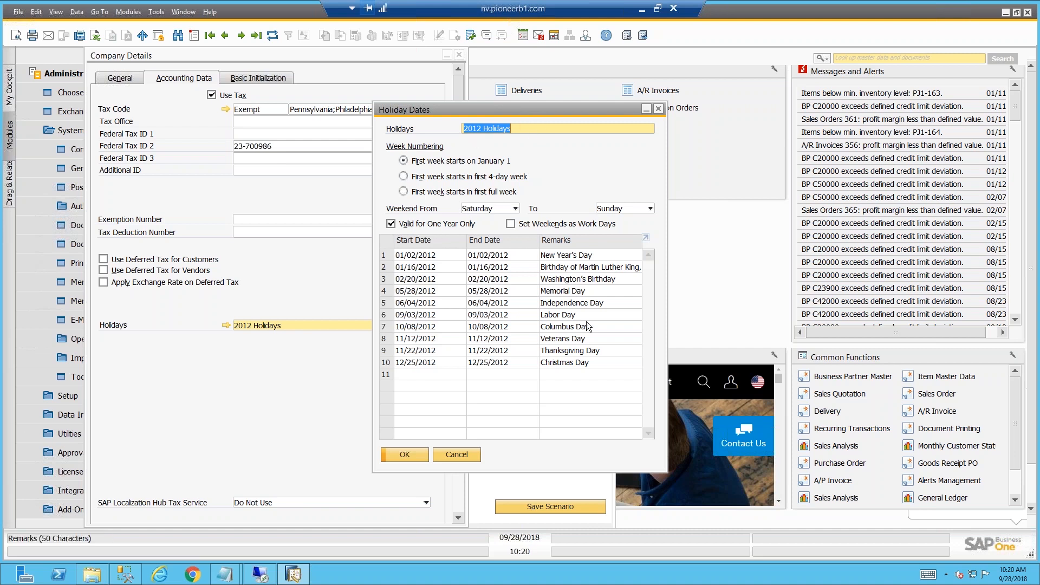
click(443, 377)
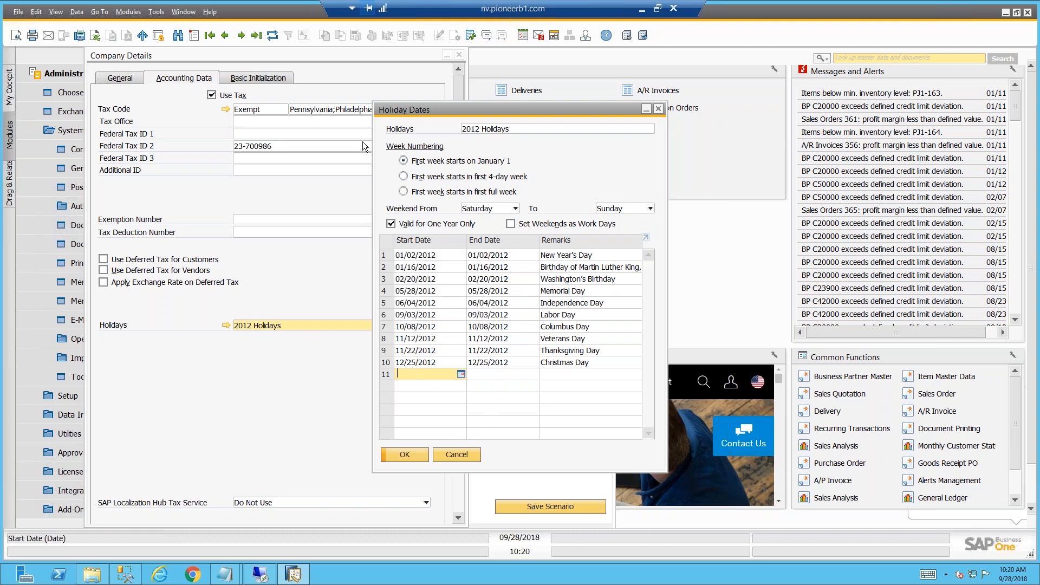
Step: Try creating a holiday table named 2018 from the copied 2012 holiday rows, and discard it
click(194, 36)
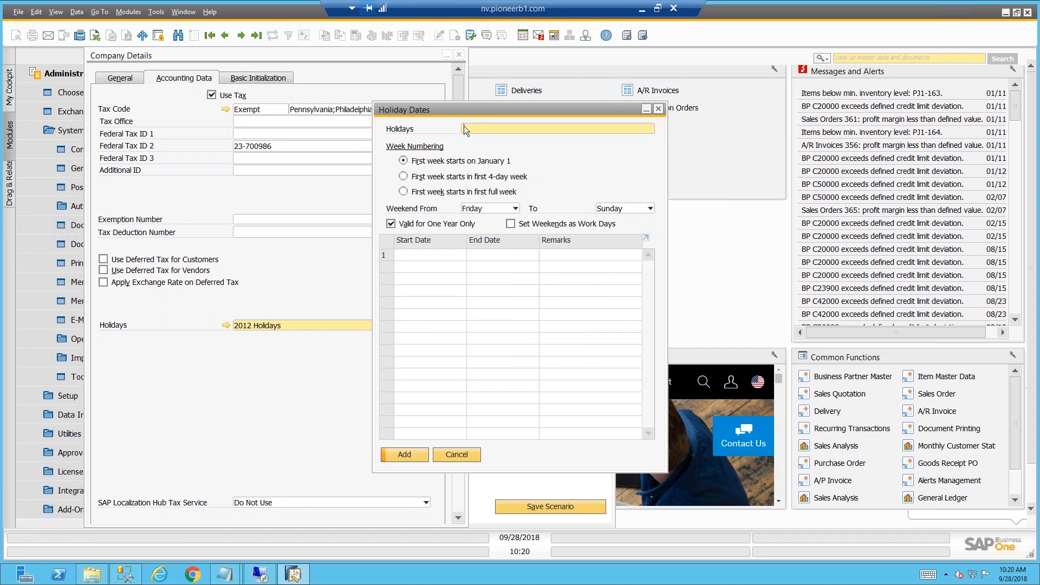
text(2018)
key(Tab)
click(427, 254)
key(ctrl+v)
click(421, 308)
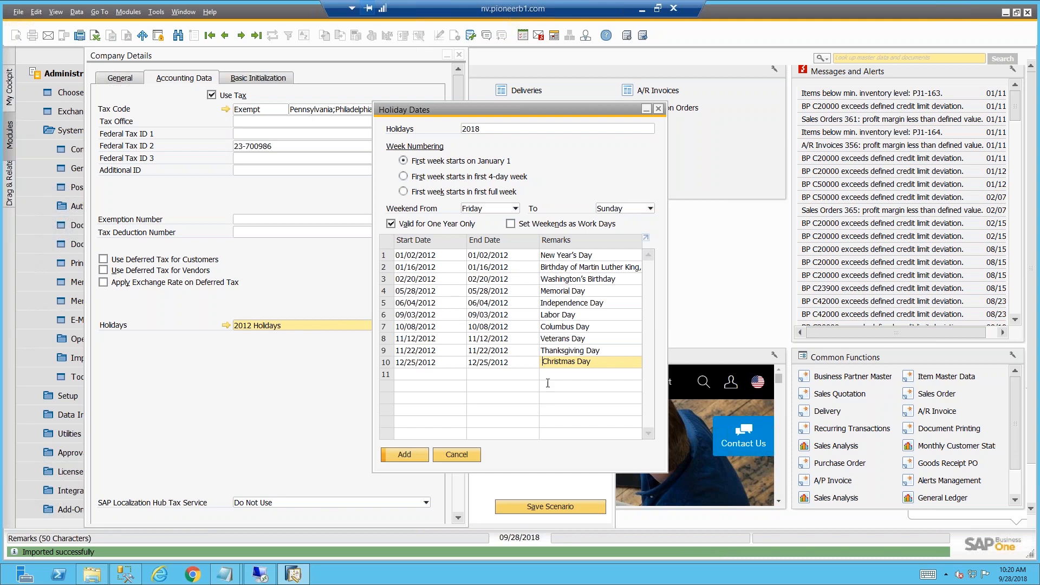
click(467, 454)
Step: Review the list of holiday tables again, close Company Details and bring the whole MRP Wizard window into view
click(296, 324)
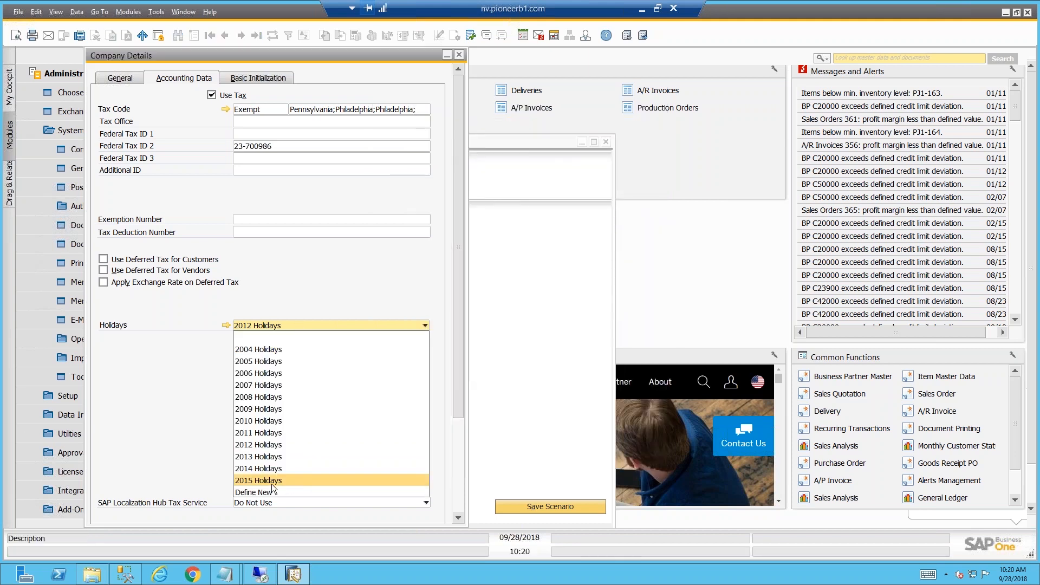
click(178, 395)
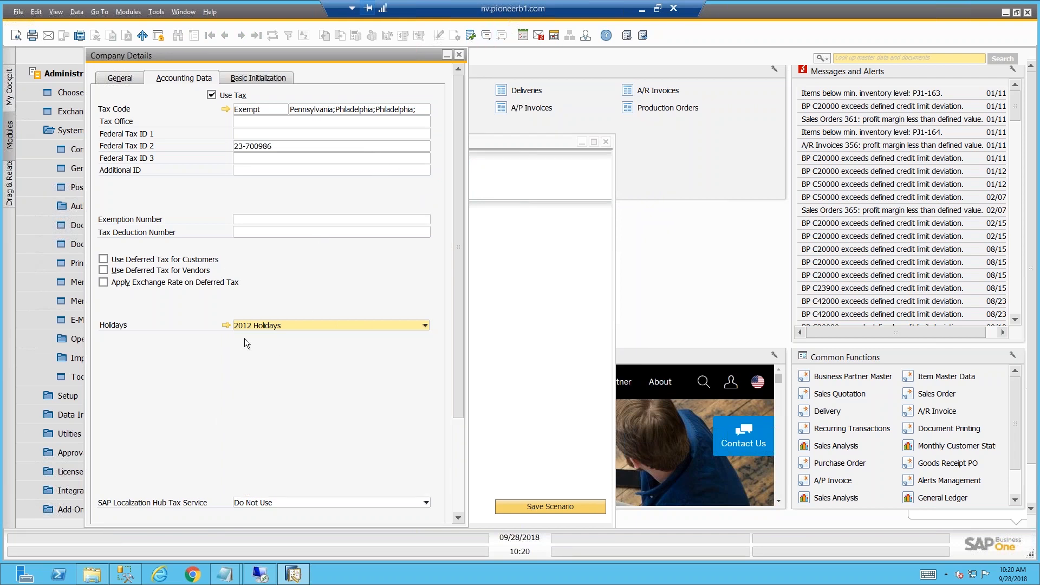
click(458, 54)
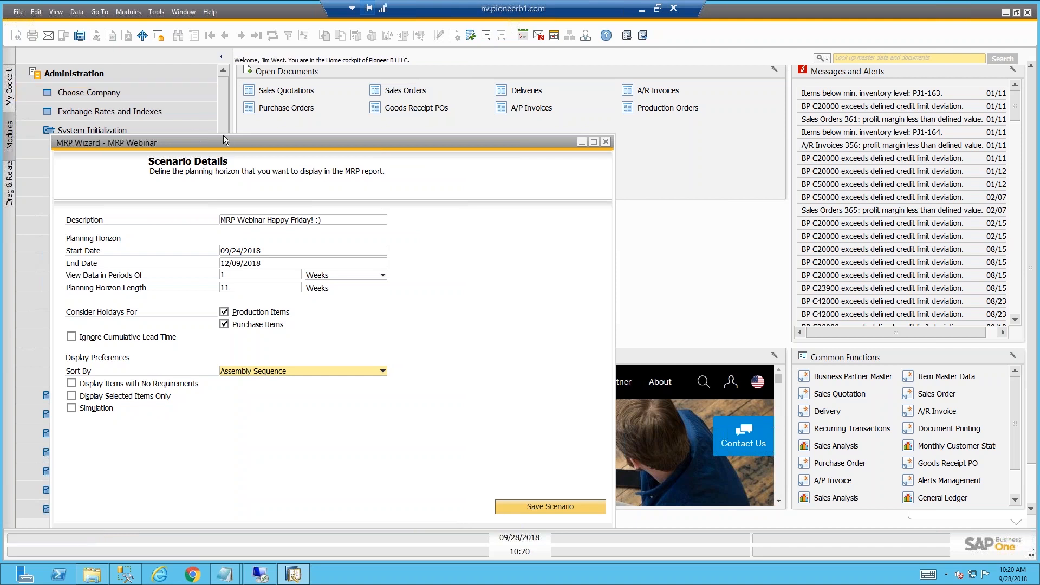
drag(235, 141, 297, 72)
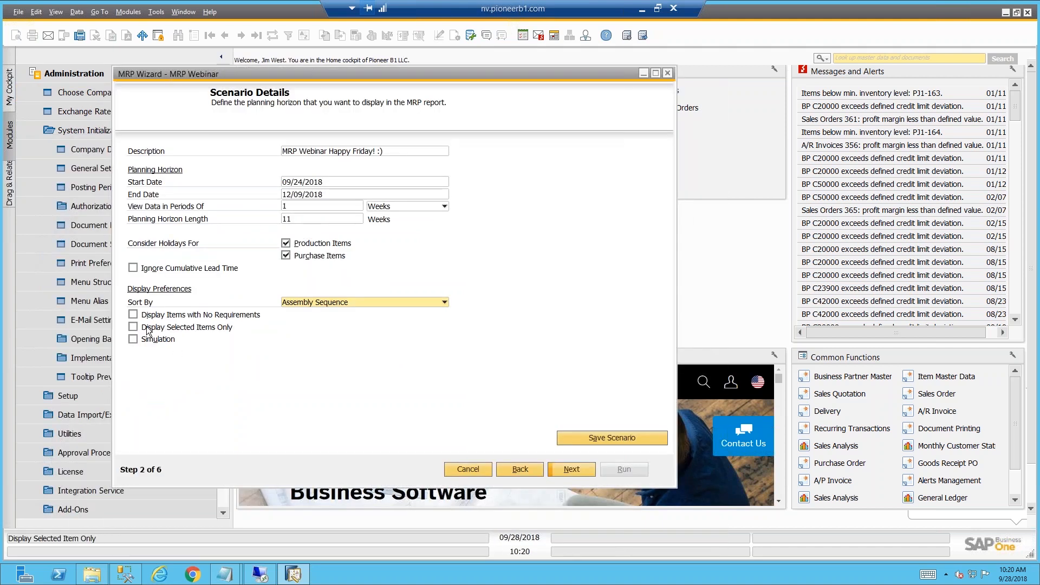
Step: Keep Assembly Sequence as the scenario's sort order and proceed to Item Selection
click(305, 301)
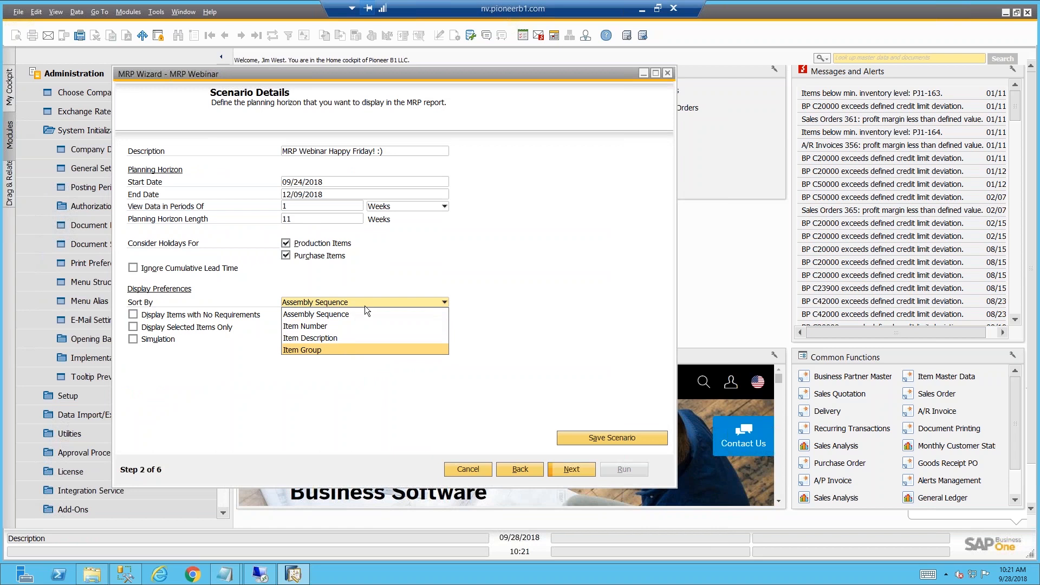
click(365, 309)
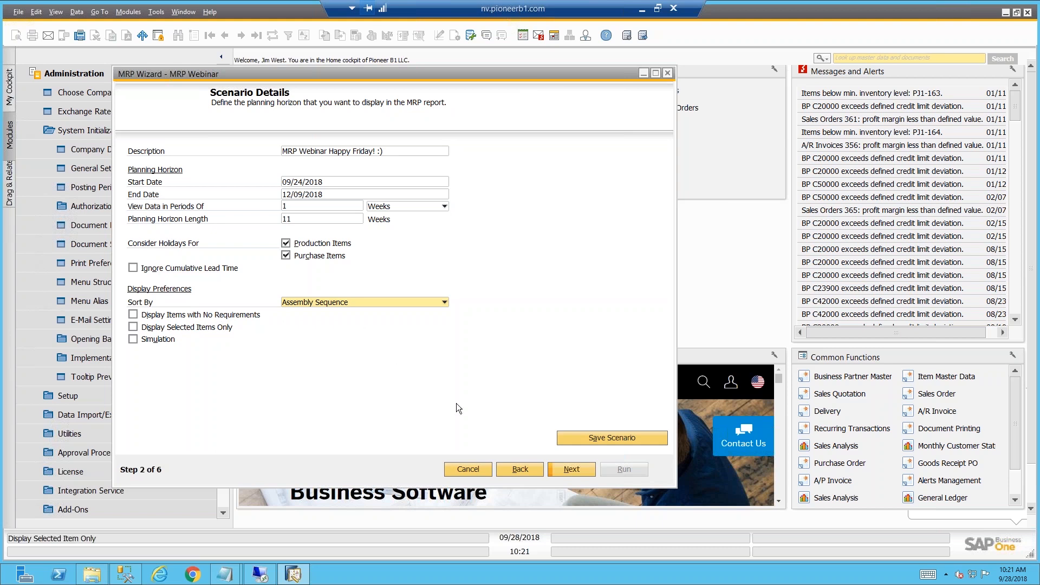
click(570, 470)
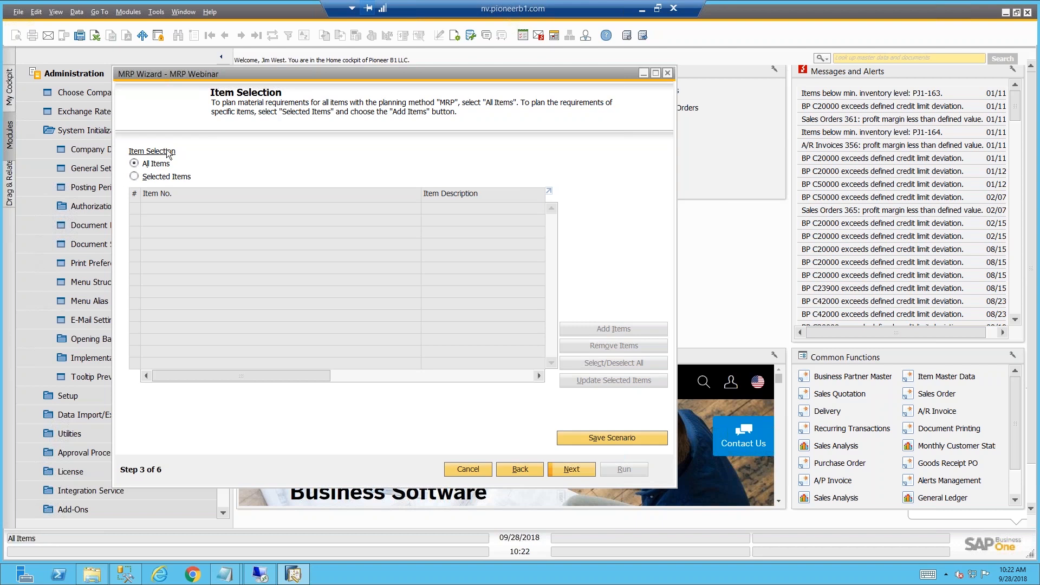
Step: Examine the group and expanded selection criteria for adding selected items to the scenario, and close them without adding any items
click(154, 179)
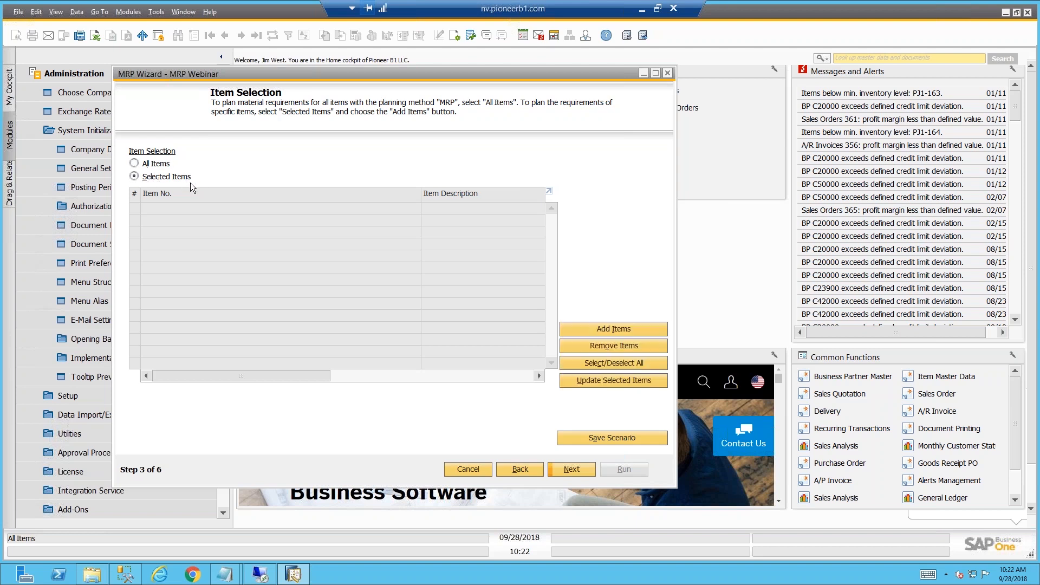
click(601, 330)
click(546, 233)
click(546, 231)
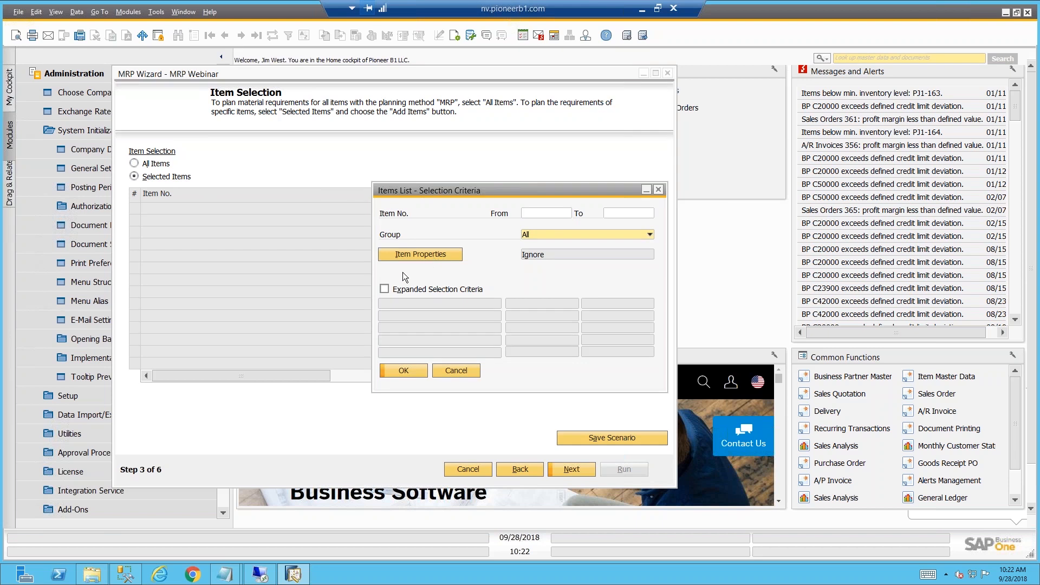
click(384, 288)
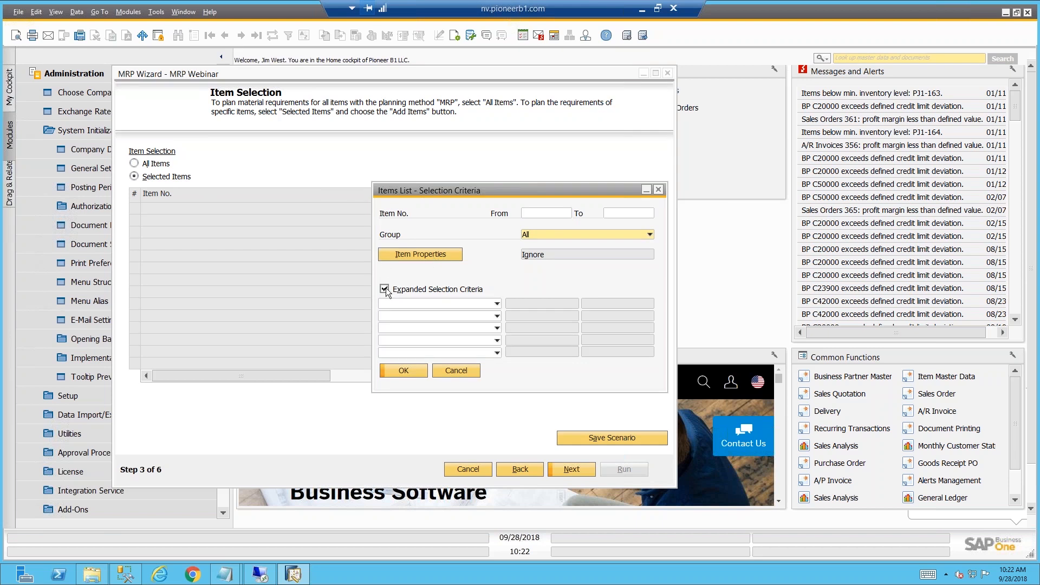
click(399, 303)
click(399, 304)
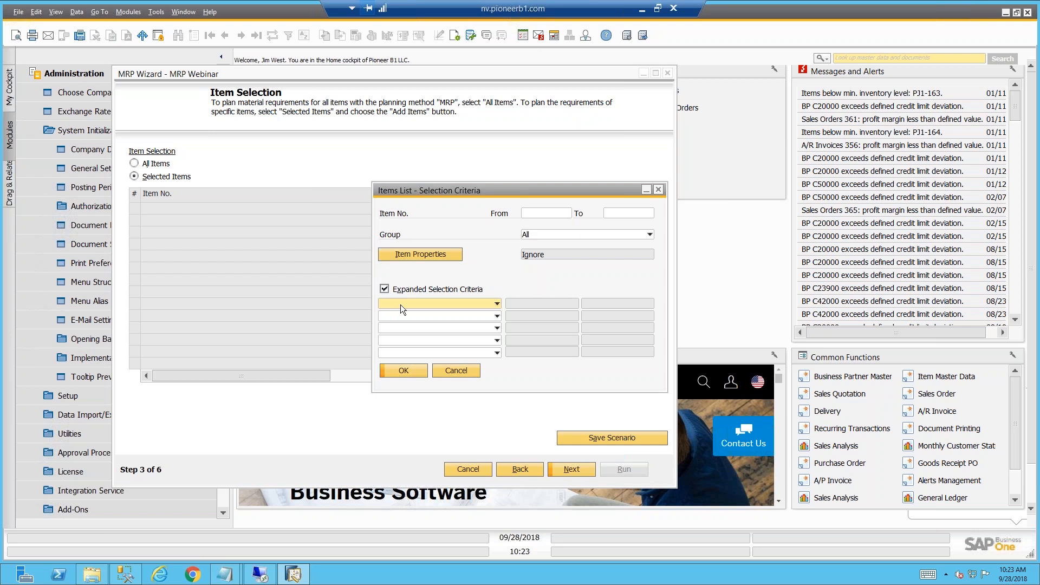
click(401, 305)
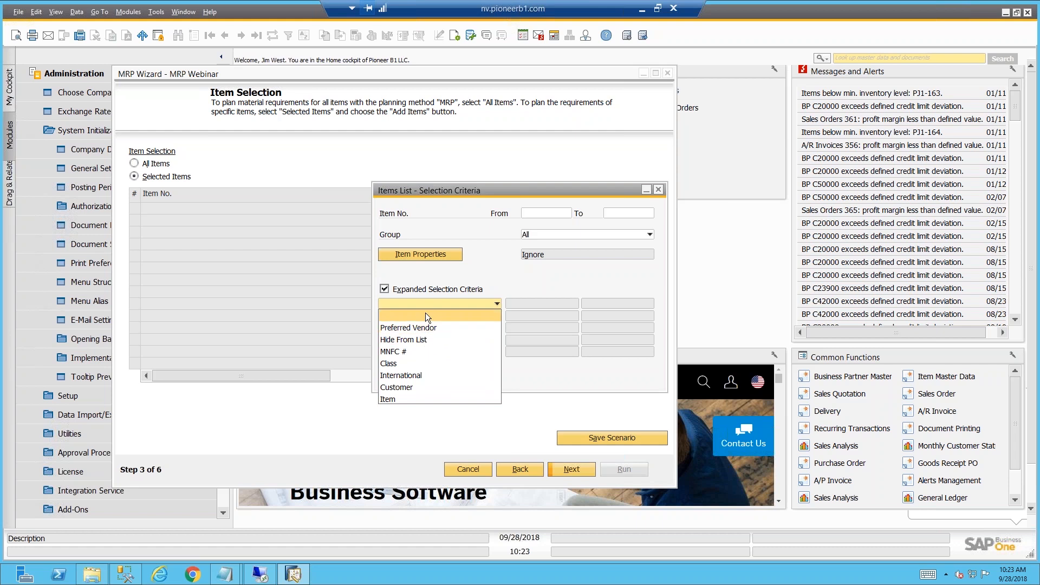
click(385, 289)
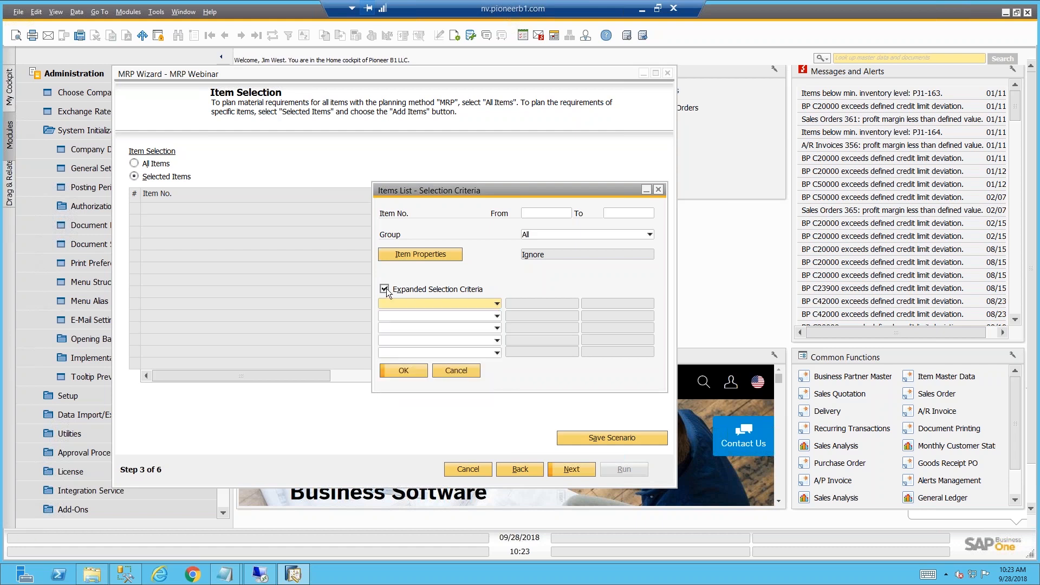
click(459, 371)
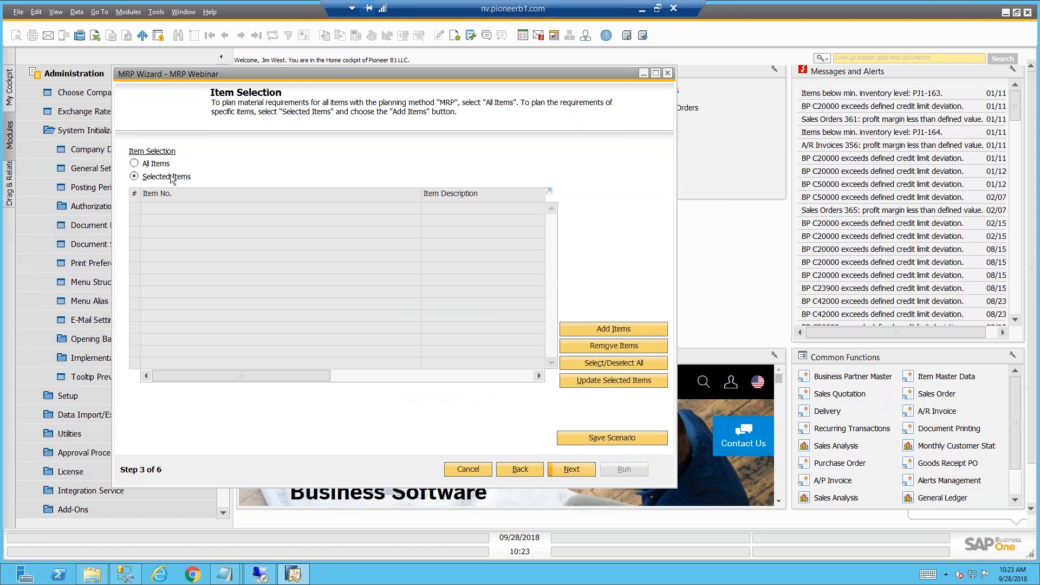
Step: Include all items in the scenario, save it and proceed to the Inventory Data Source settings
click(144, 166)
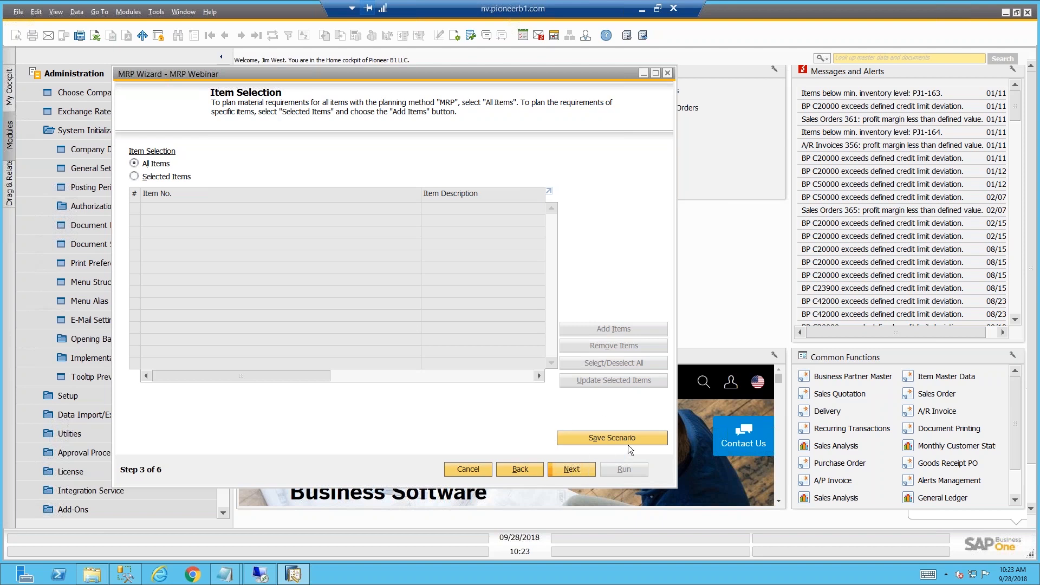
click(600, 437)
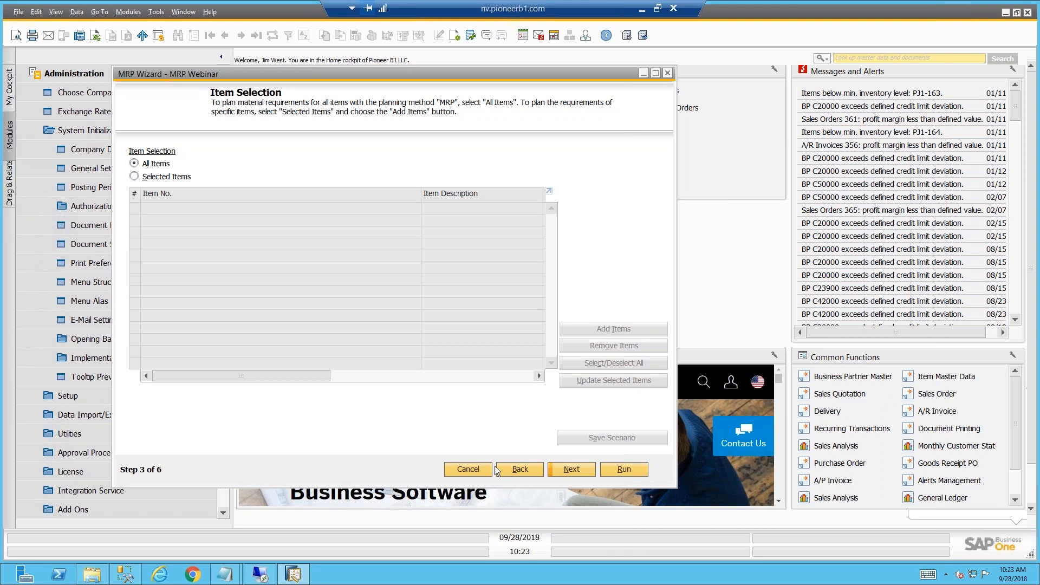
click(570, 470)
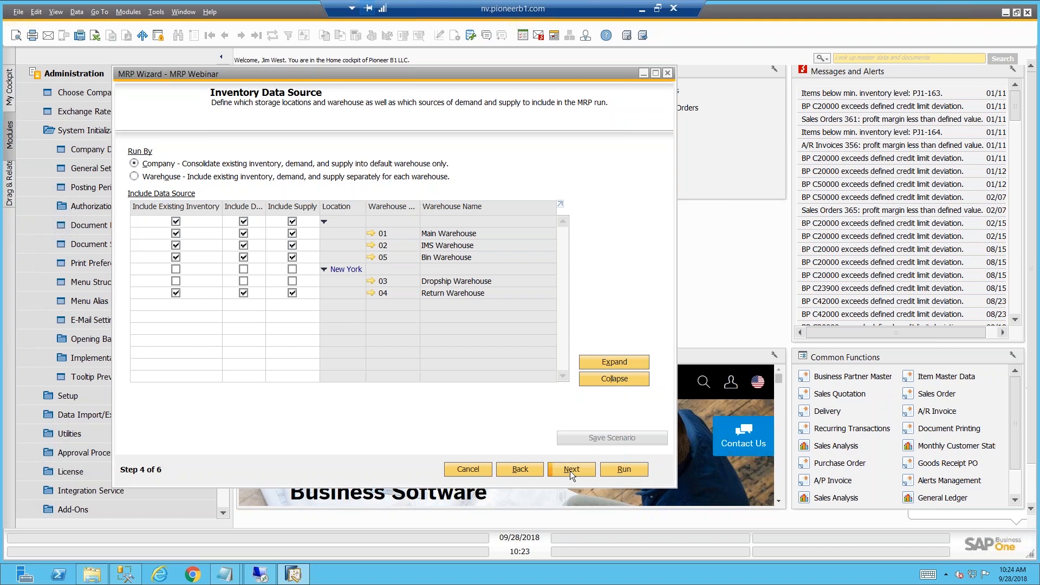
Step: Run the scenario by Warehouse, including existing inventory, demand and supply only for 01 Main Warehouse, and save it at the Documents Data Source stage
click(137, 179)
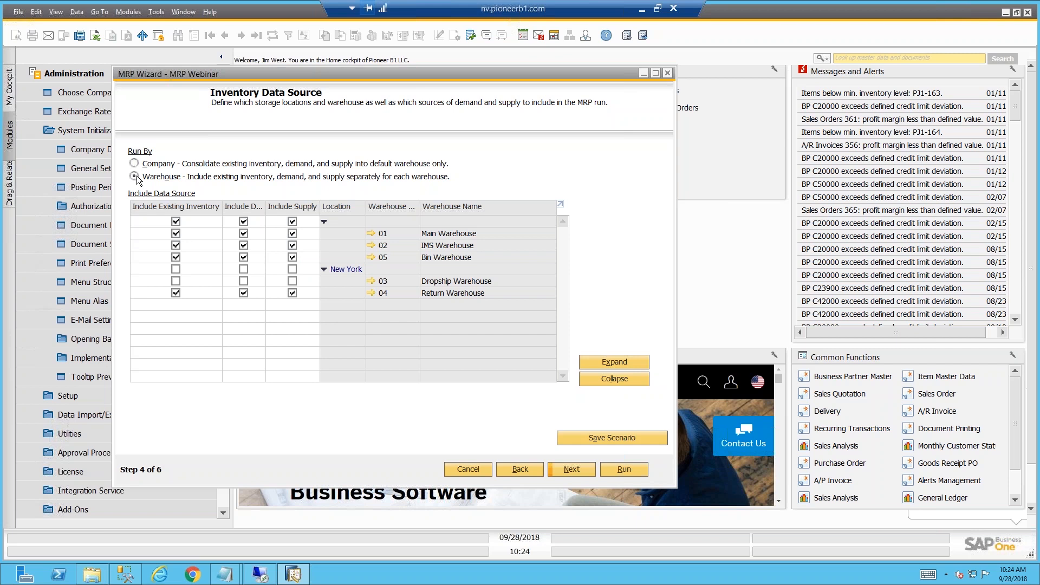
double_click(178, 210)
double_click(244, 210)
double_click(291, 207)
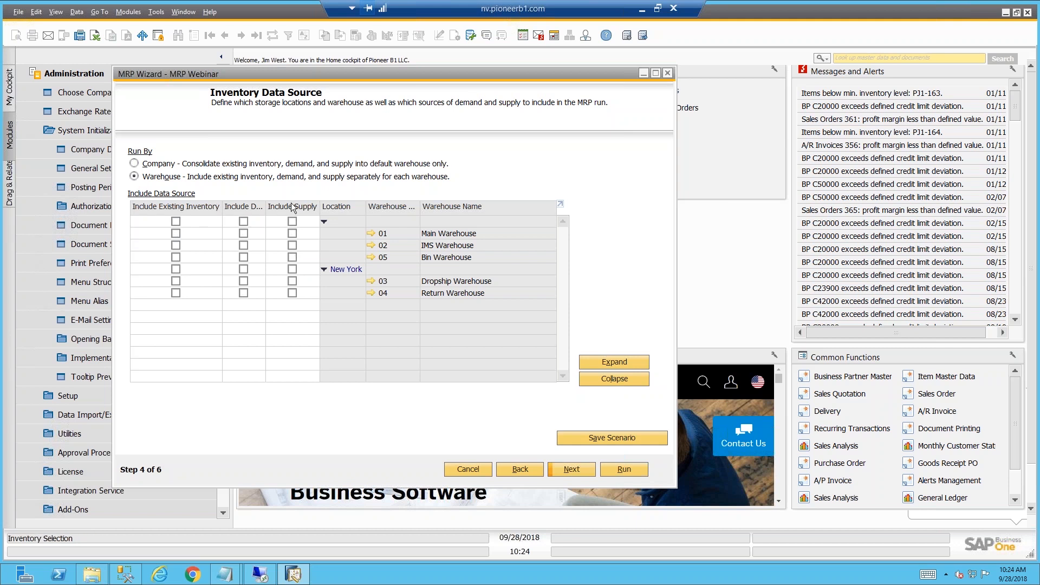
click(249, 233)
click(179, 233)
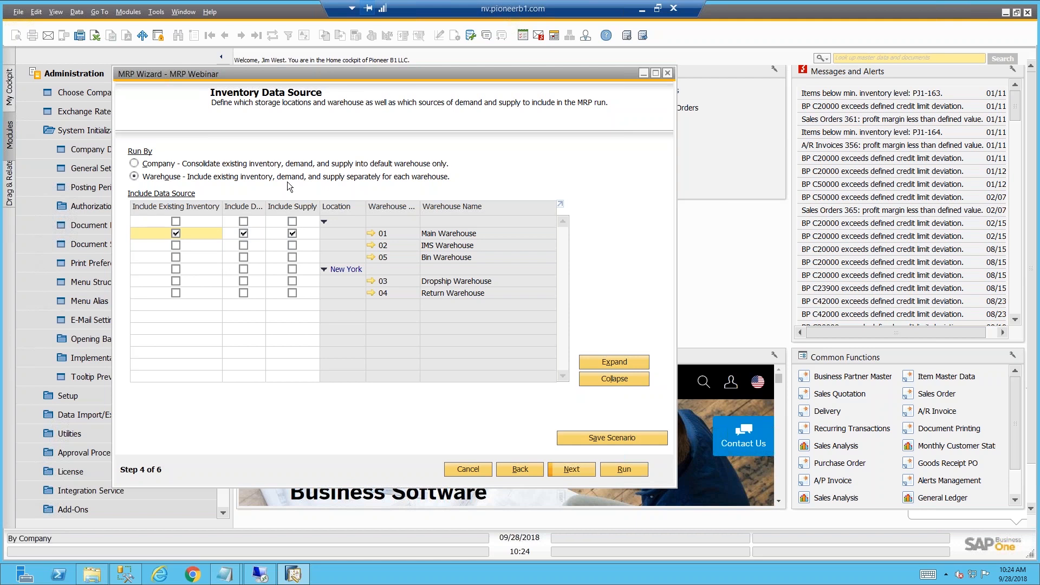
click(571, 469)
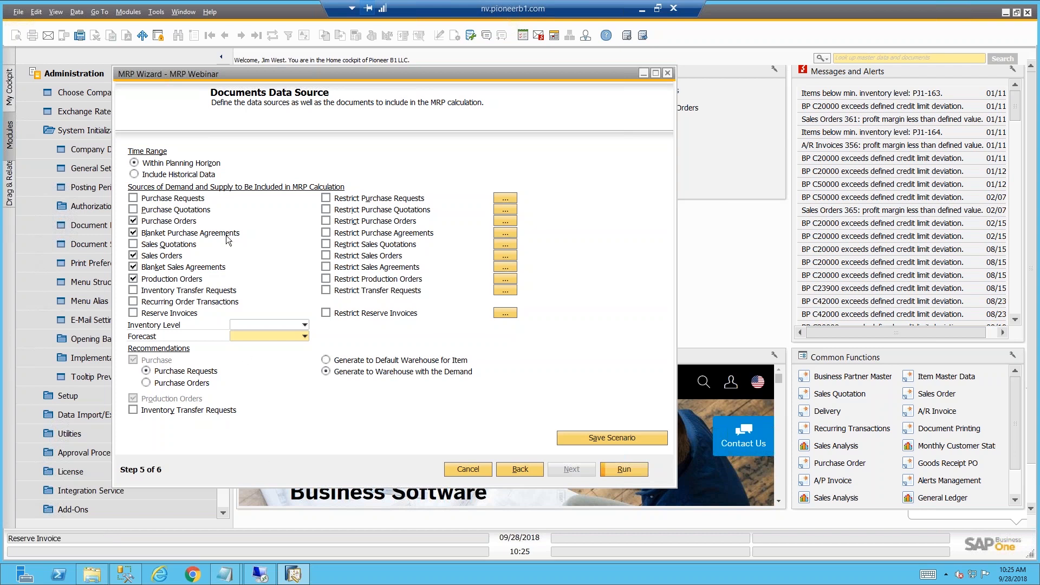
click(613, 441)
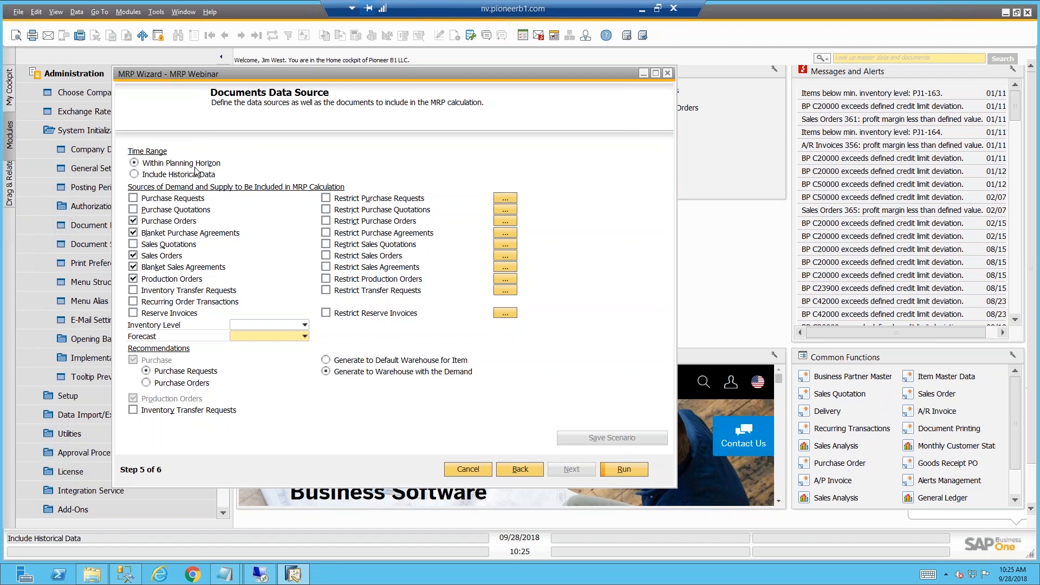
Step: Set the time range to Include Historical Data and examine the criteria for restricting purchase orders, without adding documents
click(134, 175)
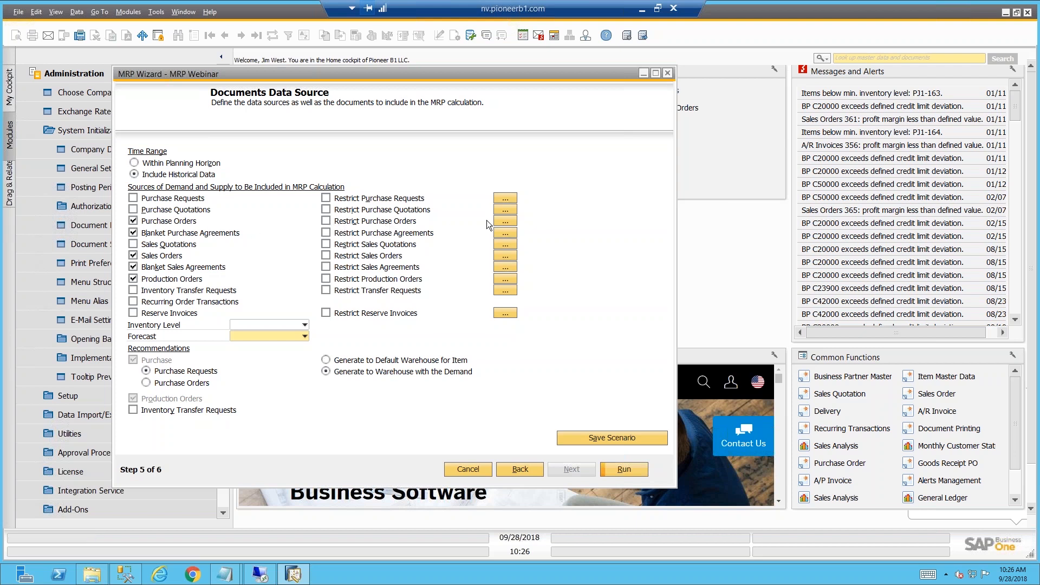
click(503, 221)
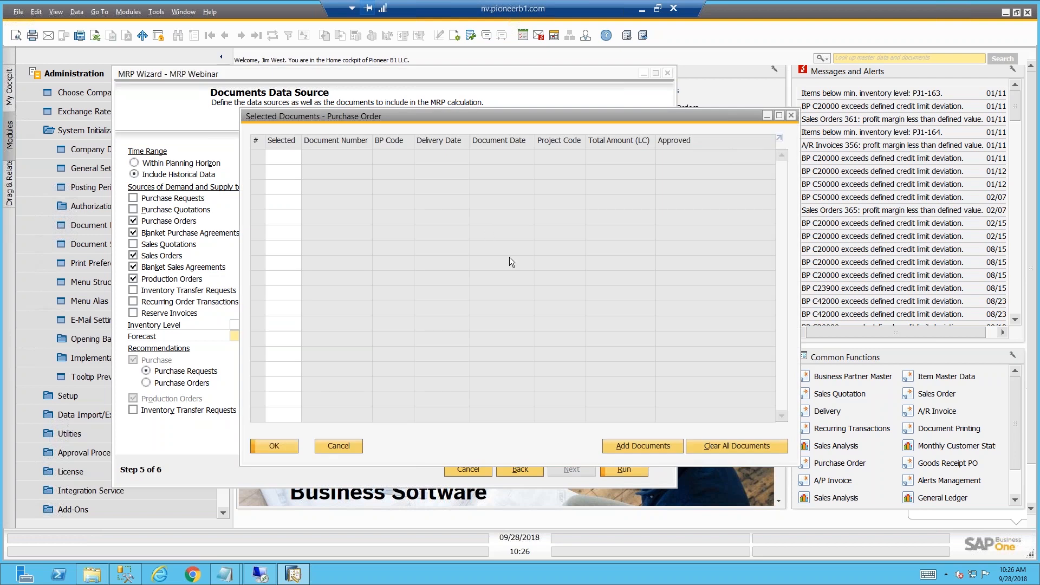
click(641, 446)
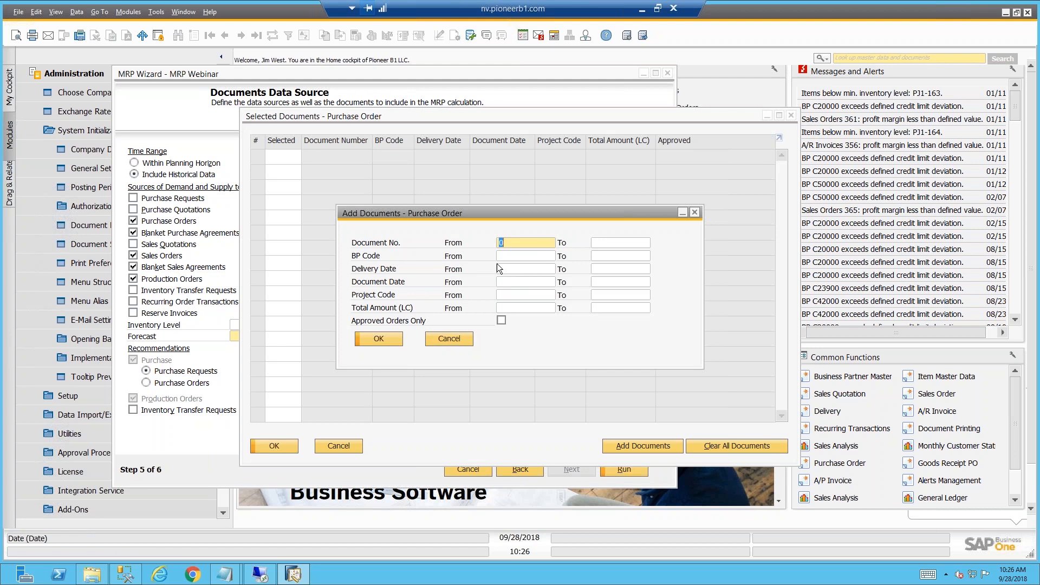
click(460, 343)
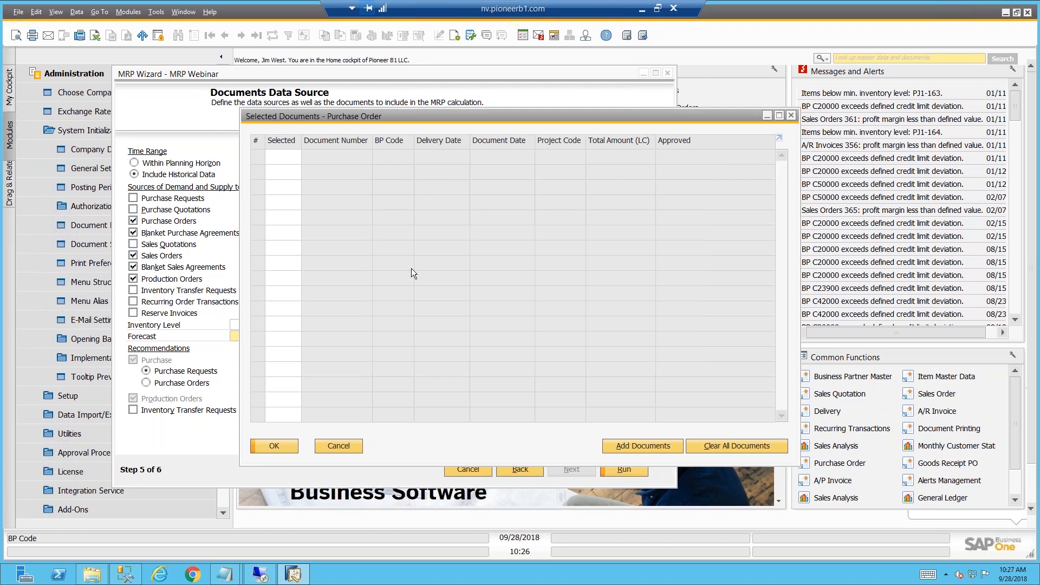
click(346, 443)
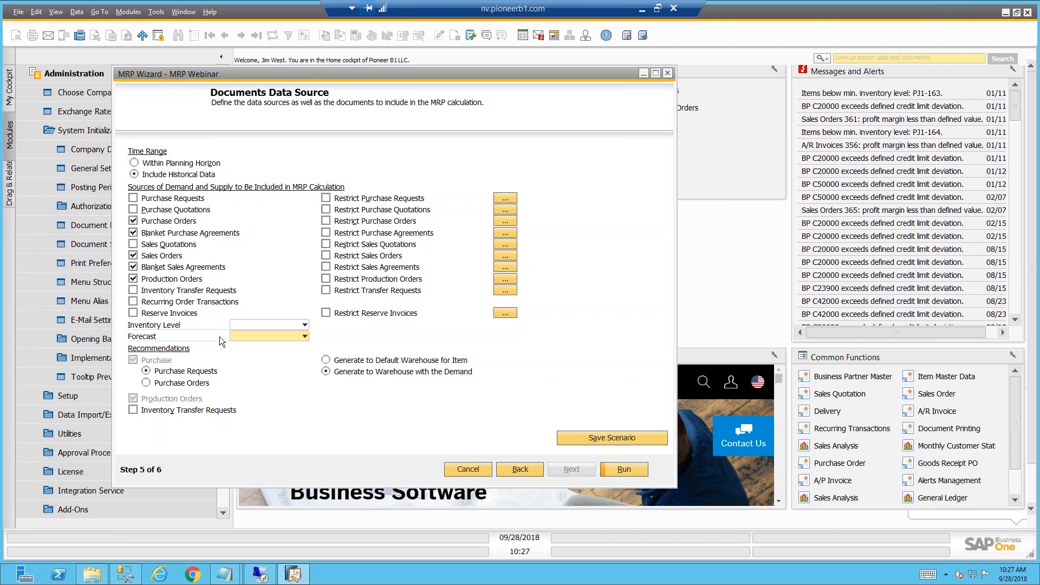
Step: Review the inventory level options for the MRP calculation and set the level to Minimum
click(265, 324)
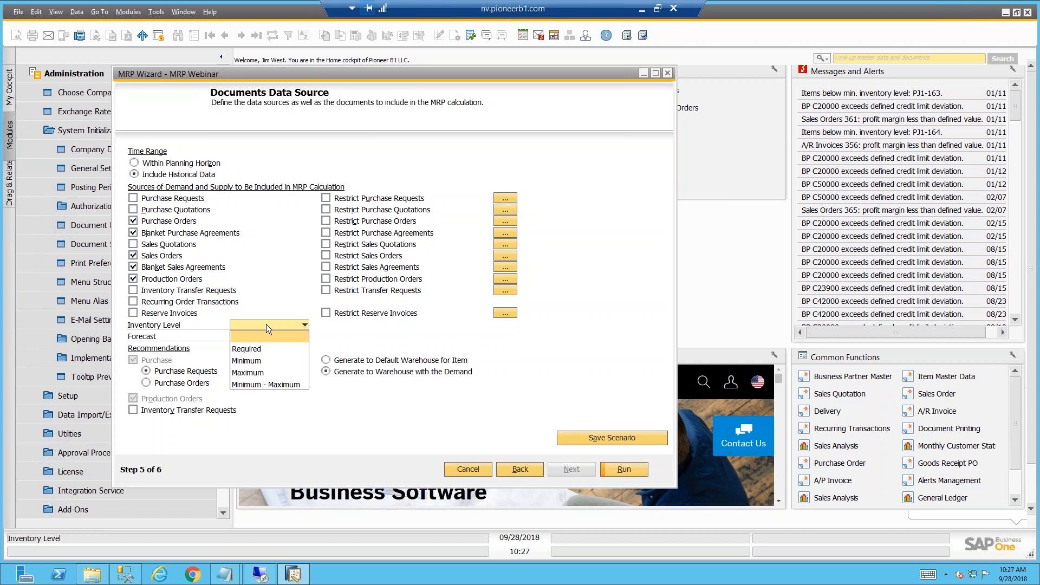
click(266, 323)
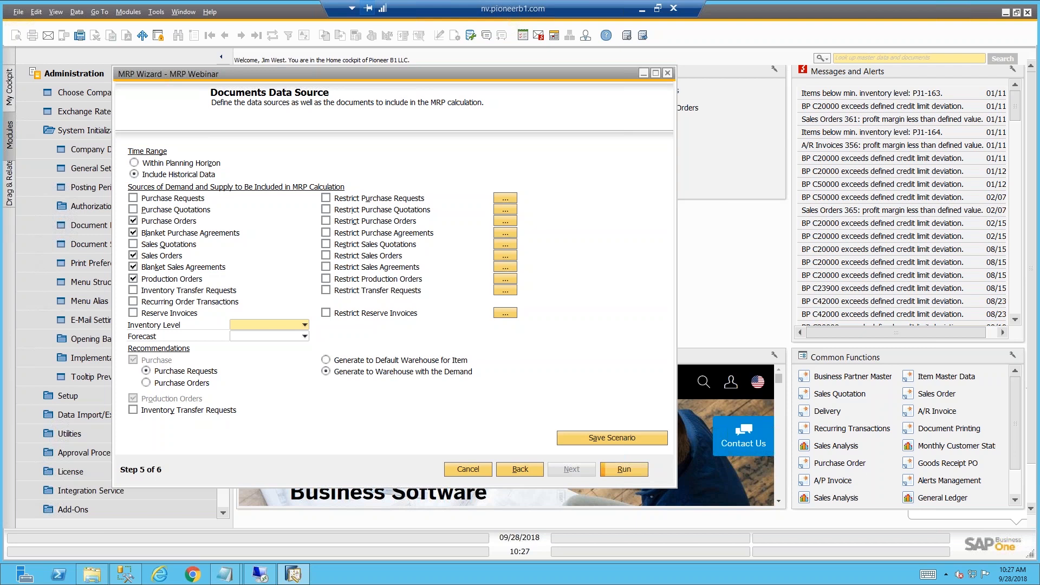
click(304, 325)
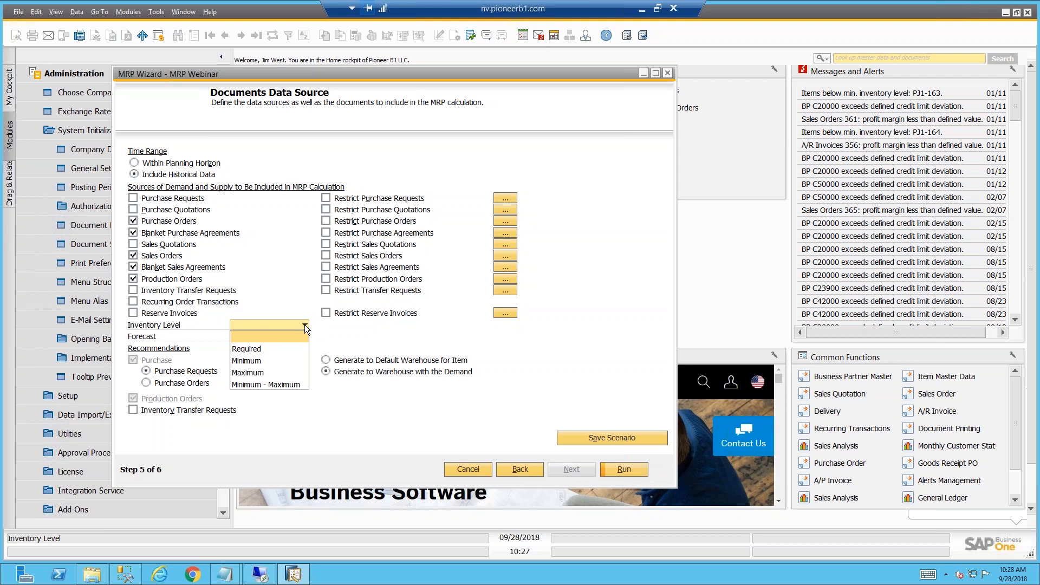
click(296, 331)
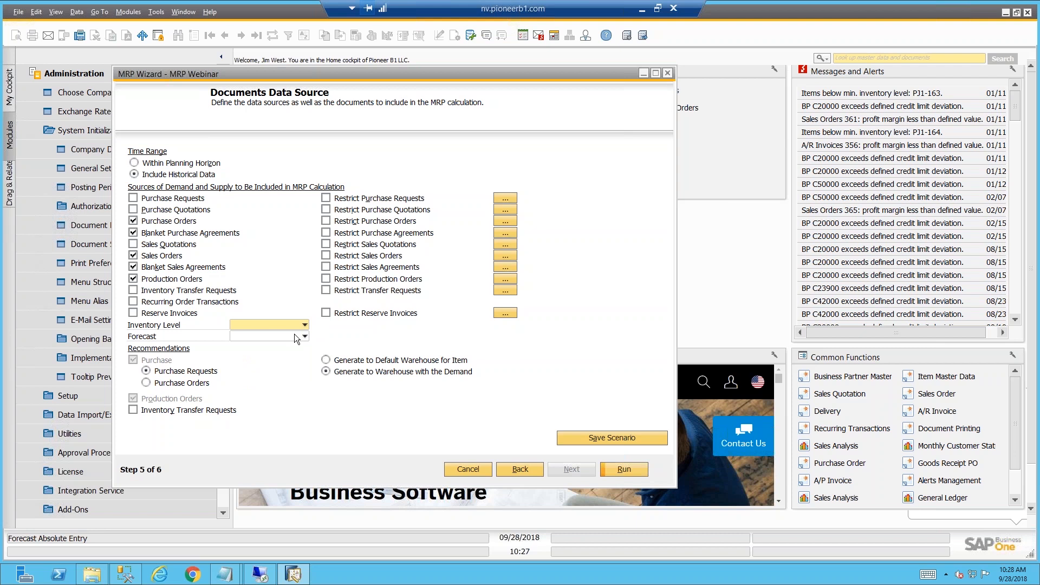
click(294, 325)
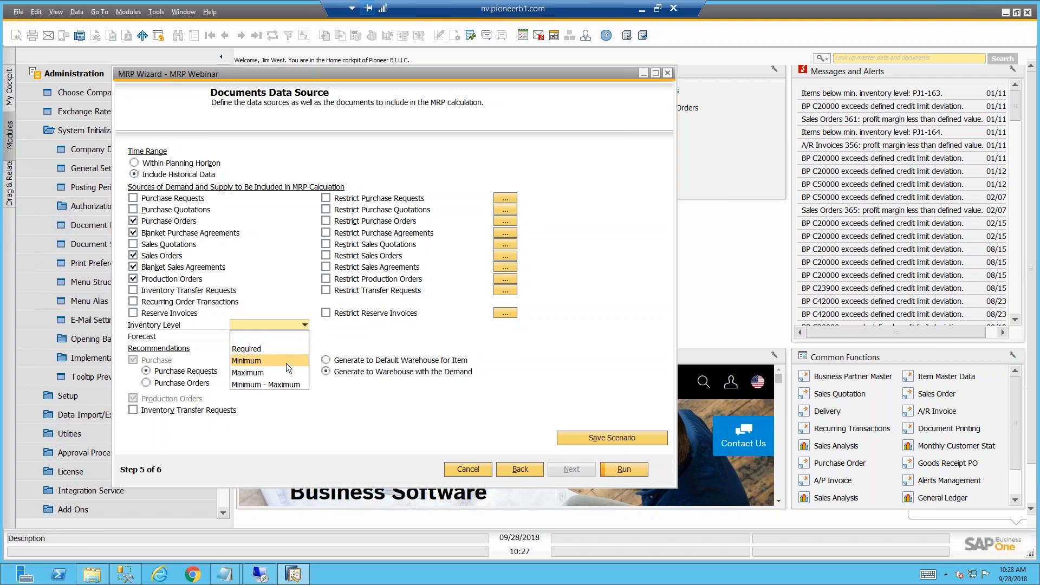
click(286, 362)
Step: Select MRP Webinar as the scenario's forecast, open its details for review and close them unchanged
click(289, 338)
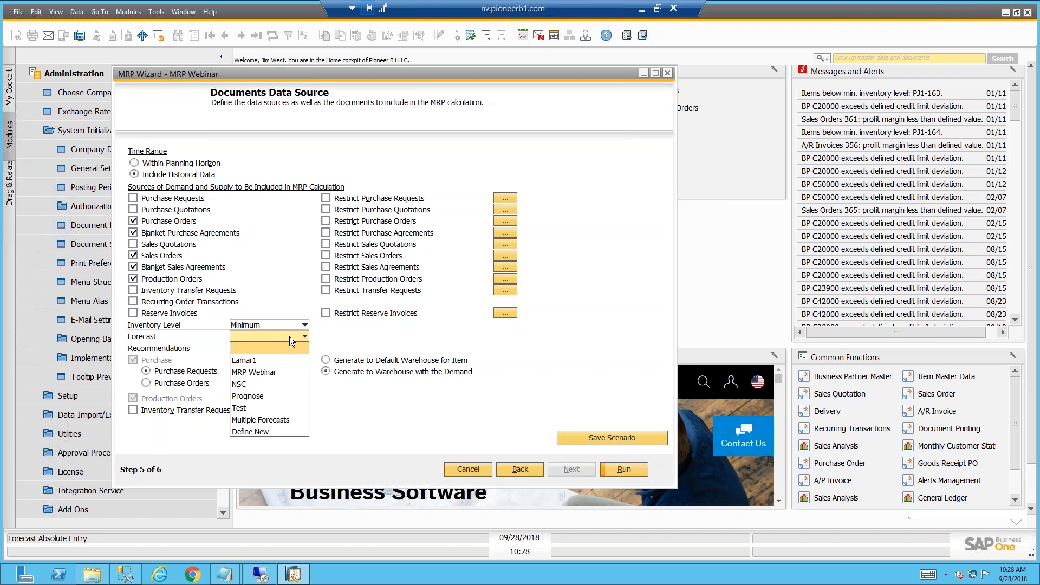
click(275, 372)
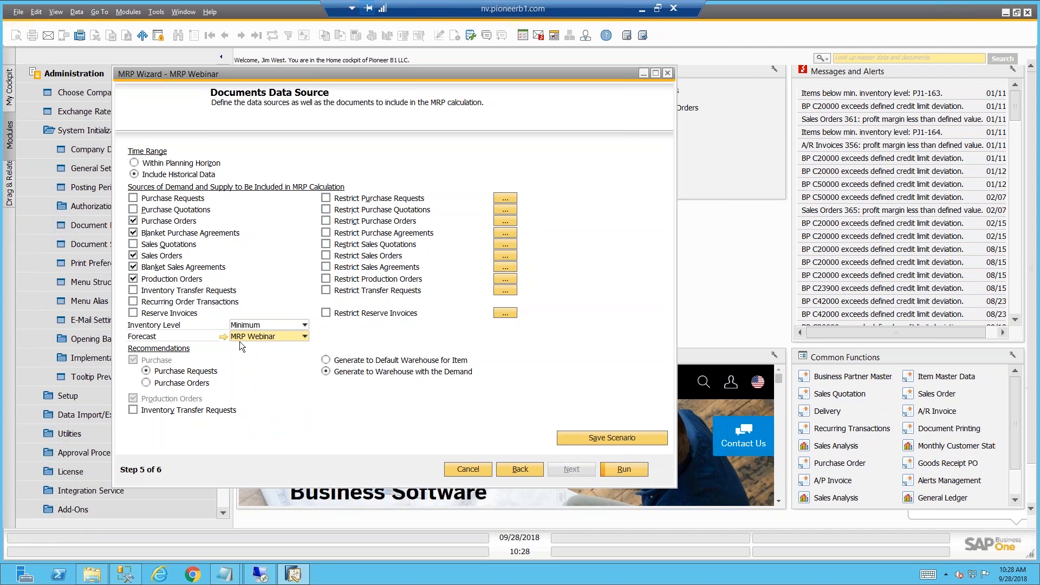
click(226, 339)
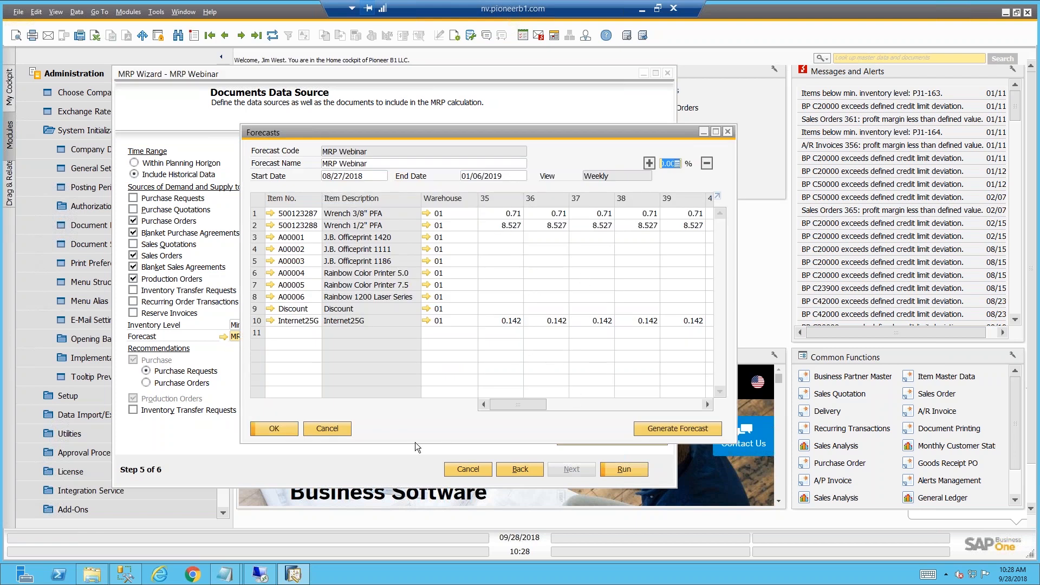
click(327, 428)
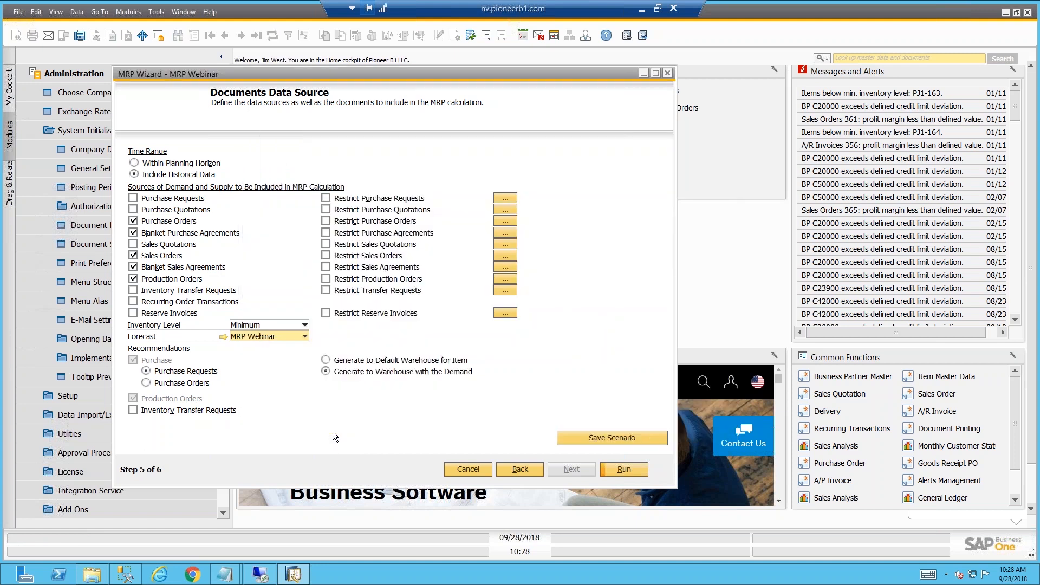
Step: Set the purchase recommendations to Purchase Orders, and save and run the MRP scenario
click(146, 383)
click(605, 438)
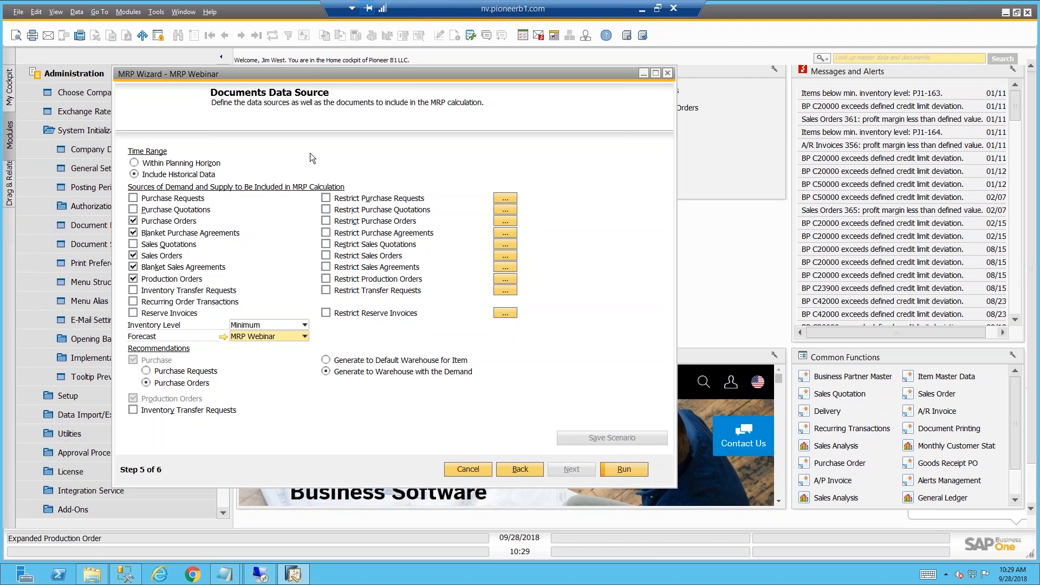
drag(336, 73, 364, 69)
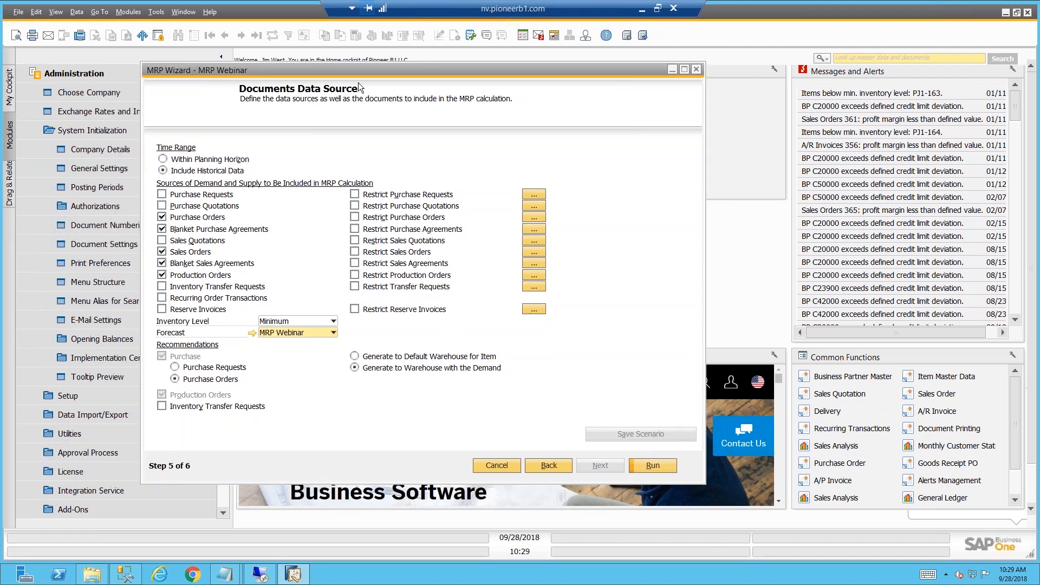
click(652, 465)
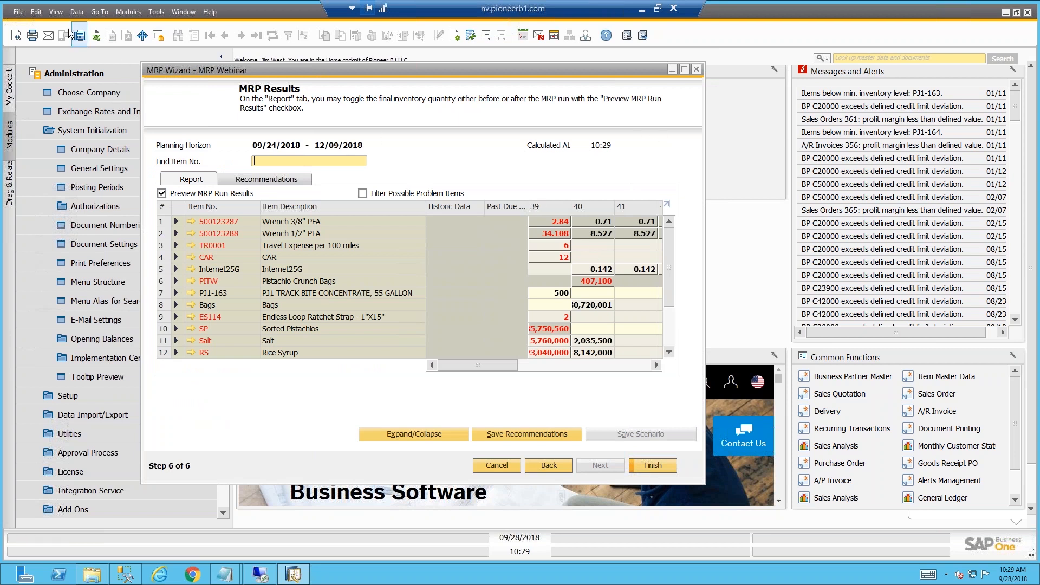
Step: Fit the column widths of the MRP results grid and maximize the MRP Wizard window
click(56, 11)
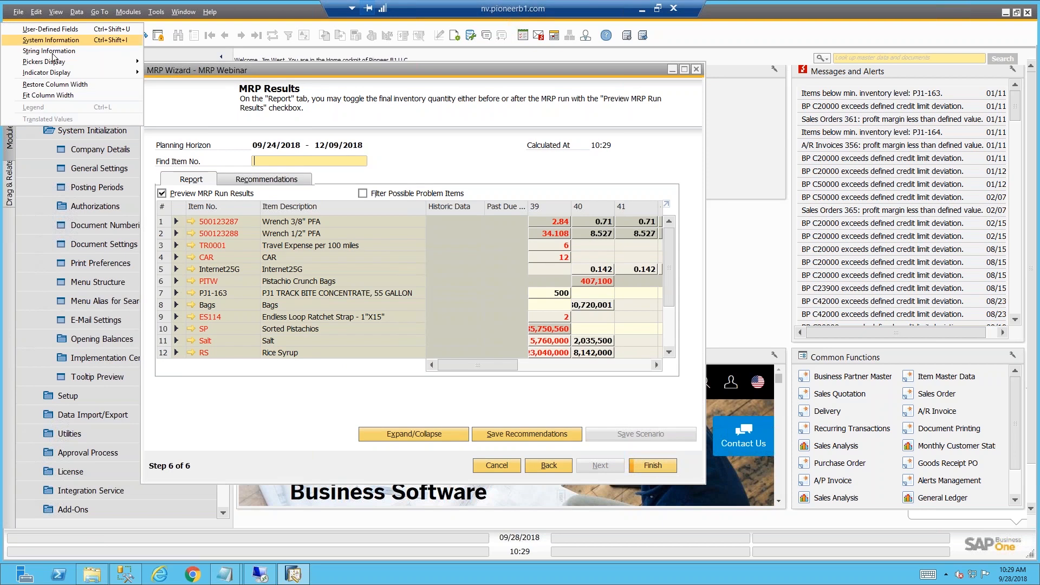
click(64, 94)
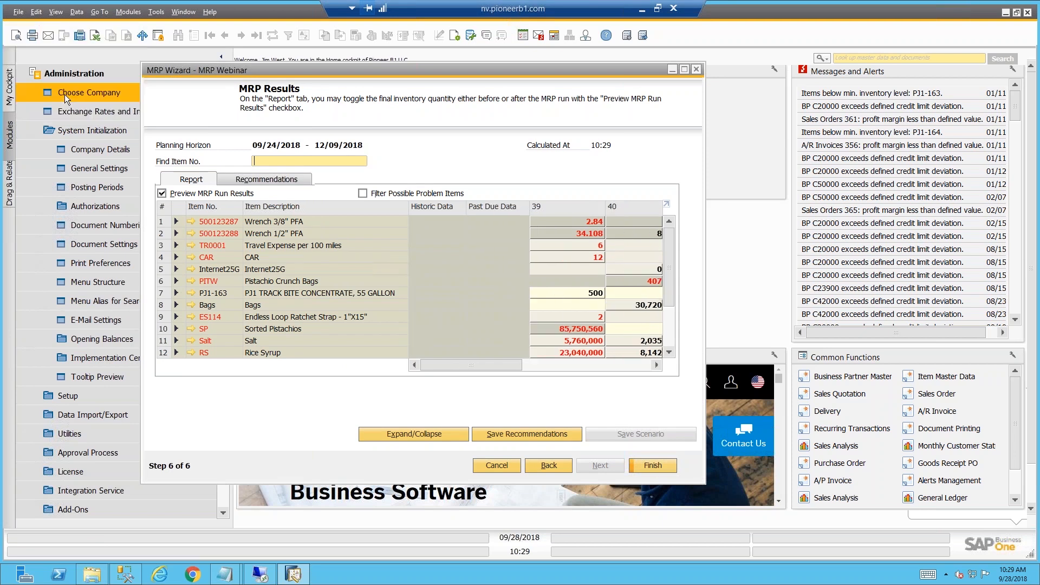
double_click(501, 74)
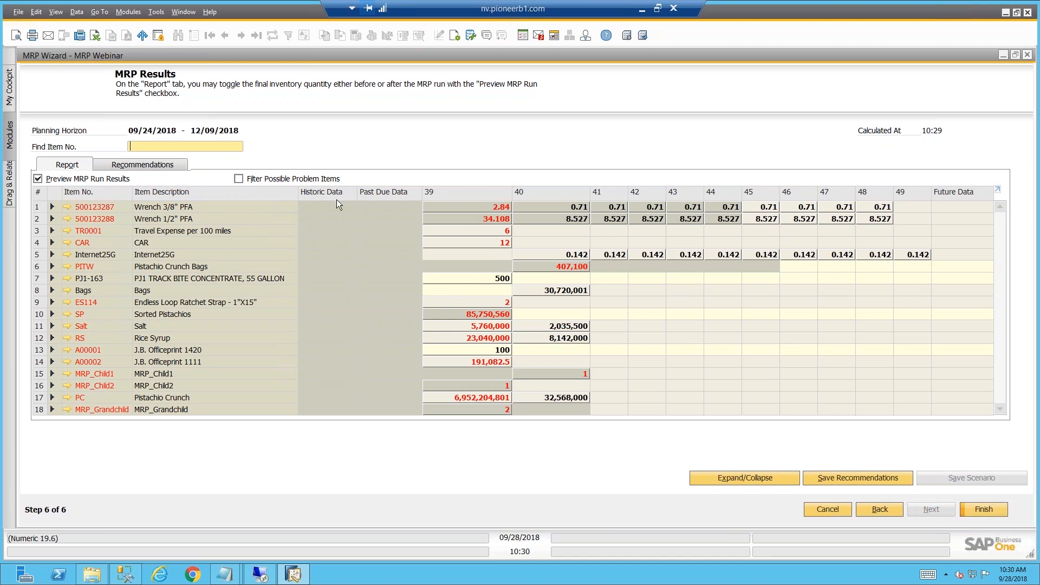
Step: Review the full list of MRP recommendations, including order types, quantities, release and due dates, and exceptions
click(119, 165)
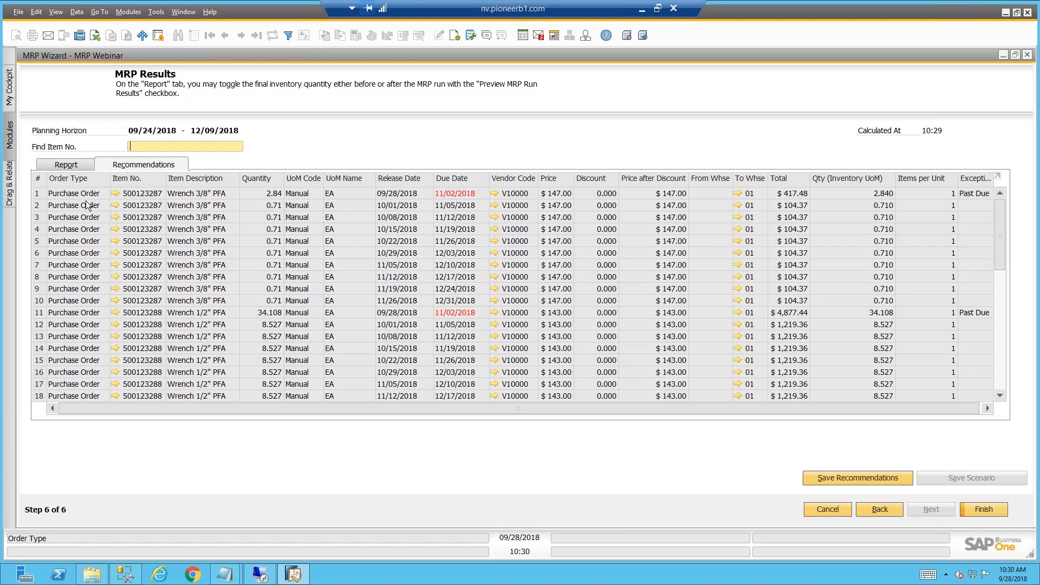
scroll(88, 218, down, 6)
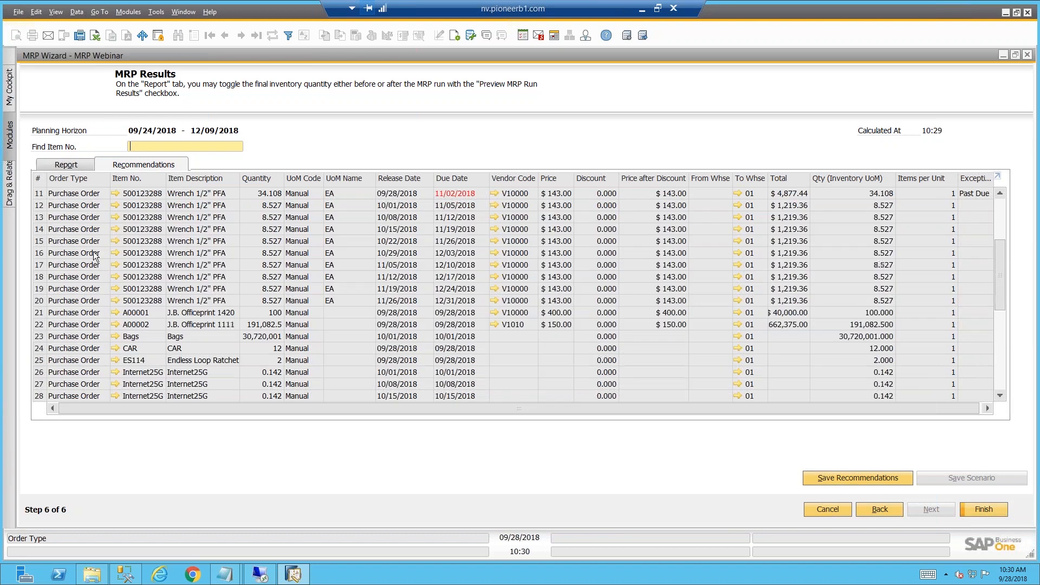
scroll(103, 280, down, 3)
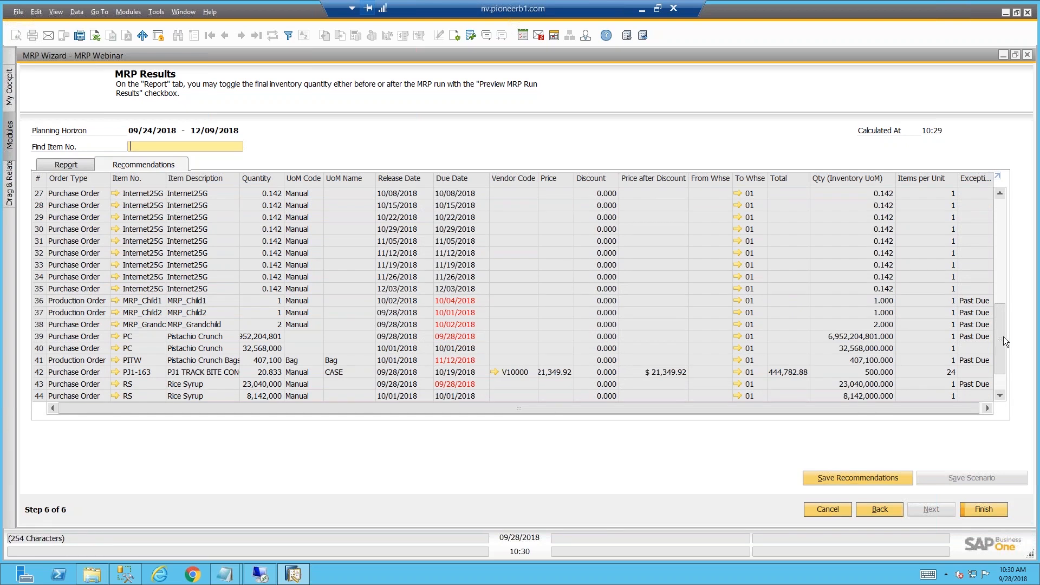
drag(999, 355, 978, 206)
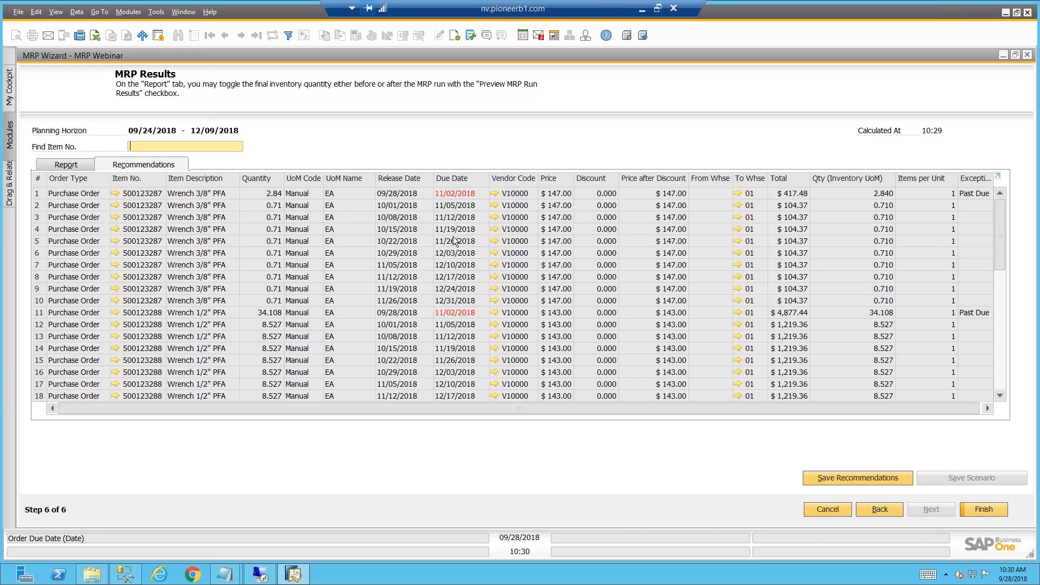
scroll(454, 245, down, 4)
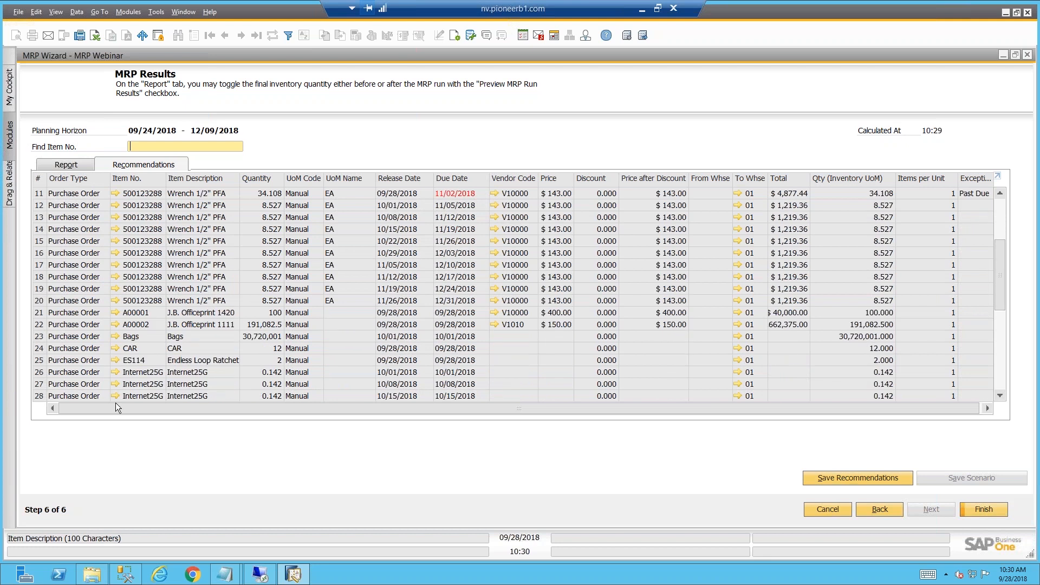
Step: Filter the MRP report to possible problem items and expand the Wrench 3/8" PFA supply and demand details
click(72, 165)
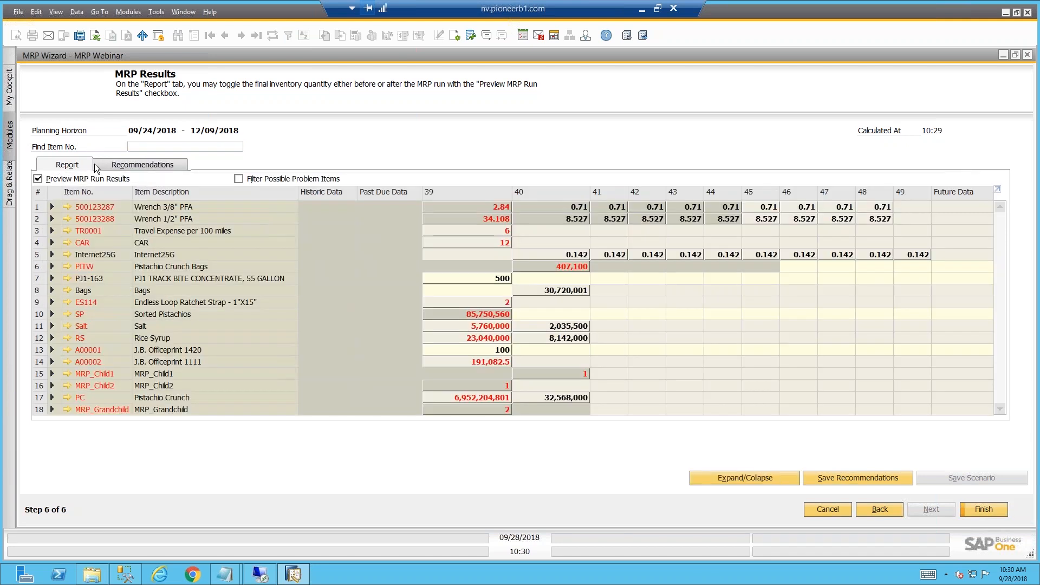
click(239, 178)
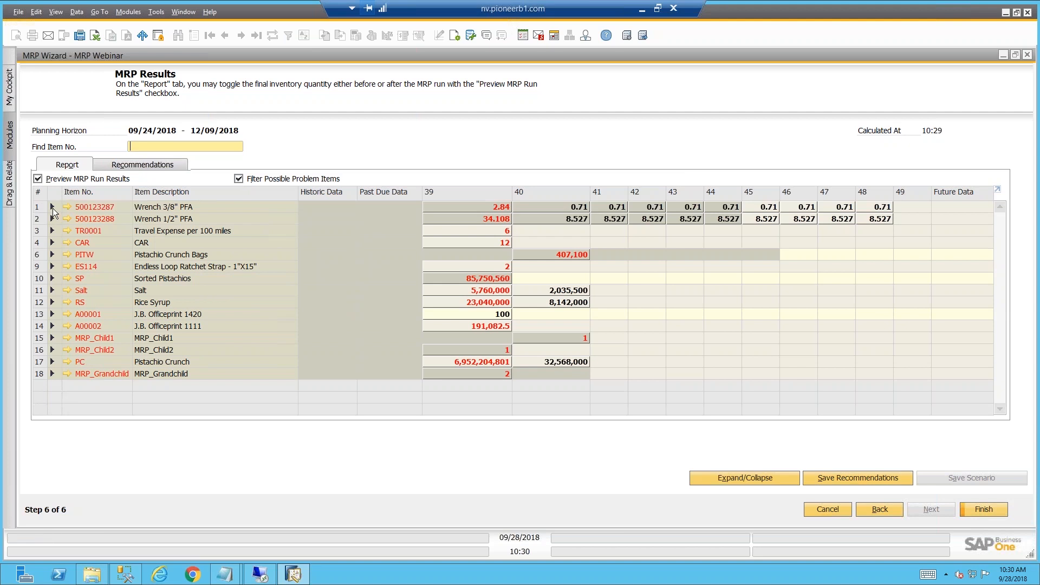
click(52, 207)
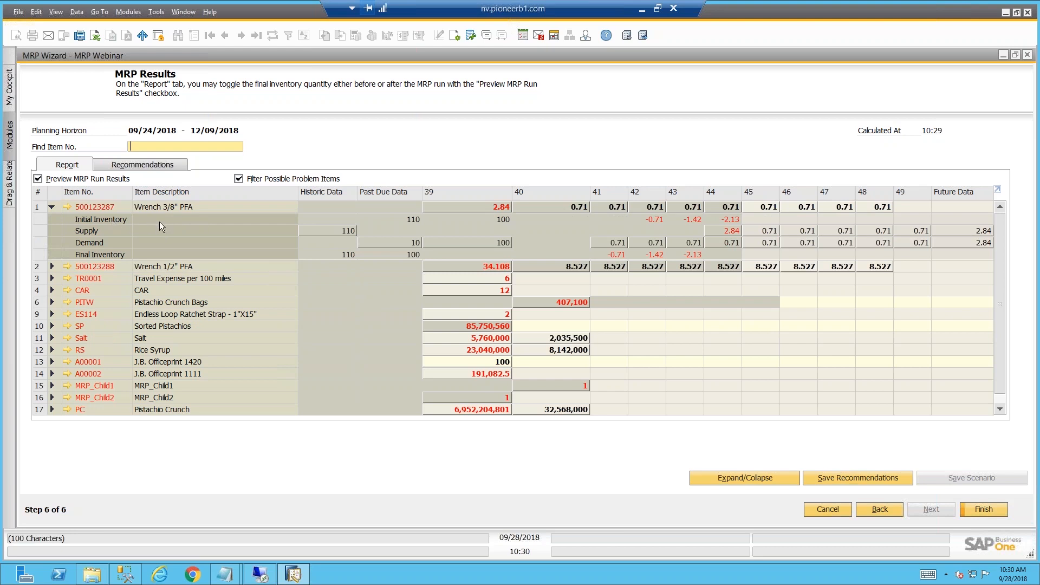
Step: From the Wrench 3/8" PFA historic supply, set the 10-unit purchase order's delivery date to 10/05/2018, including its rows, and save it
double_click(339, 233)
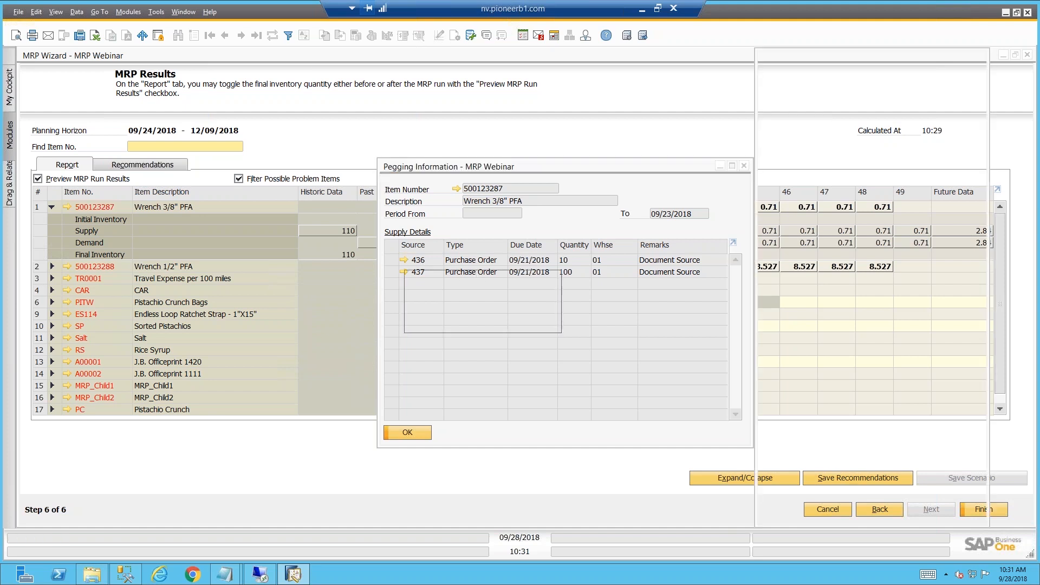
click(660, 110)
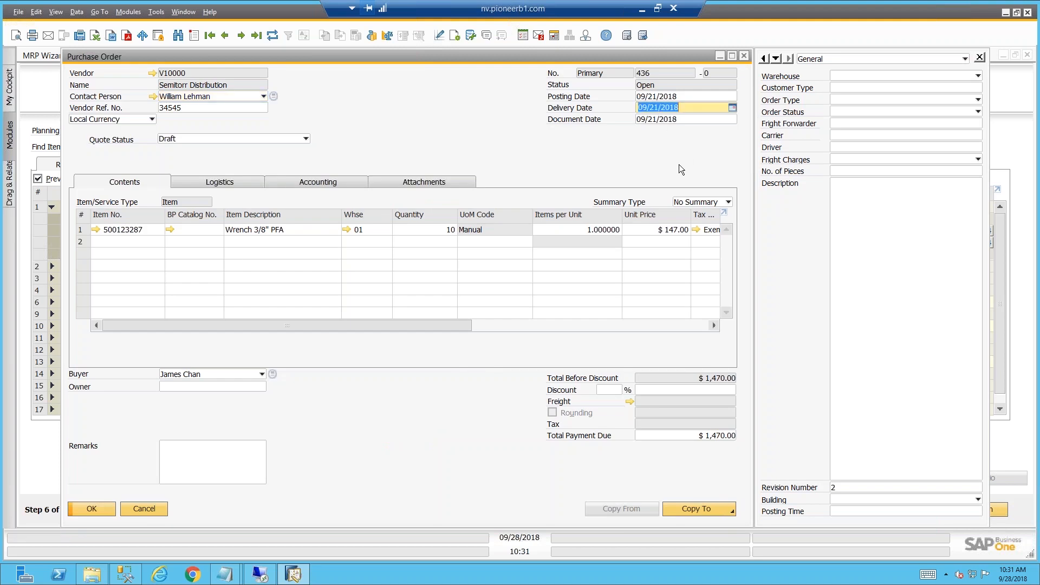
text(10)
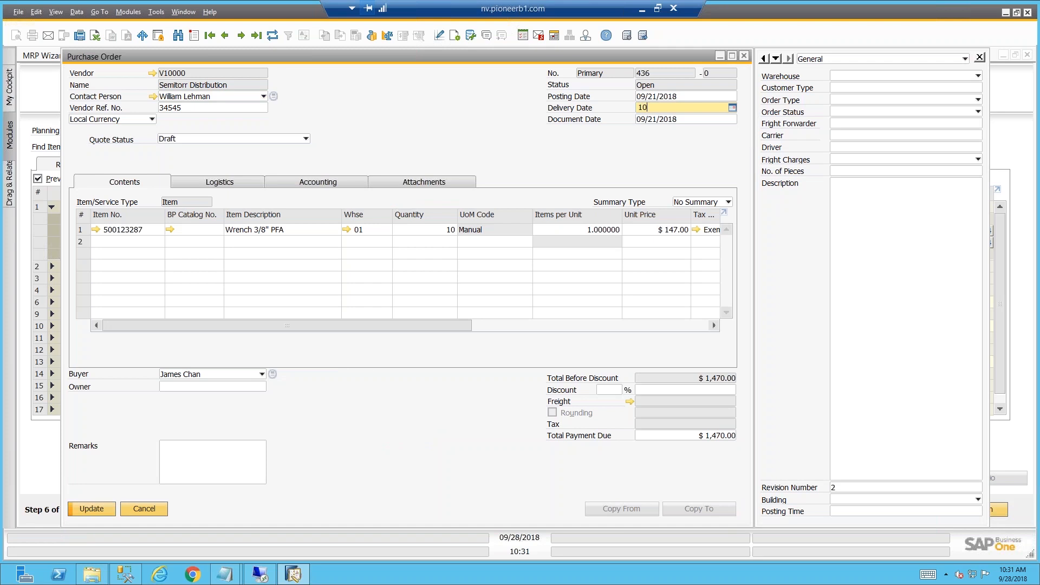
text(/05)
key(Tab)
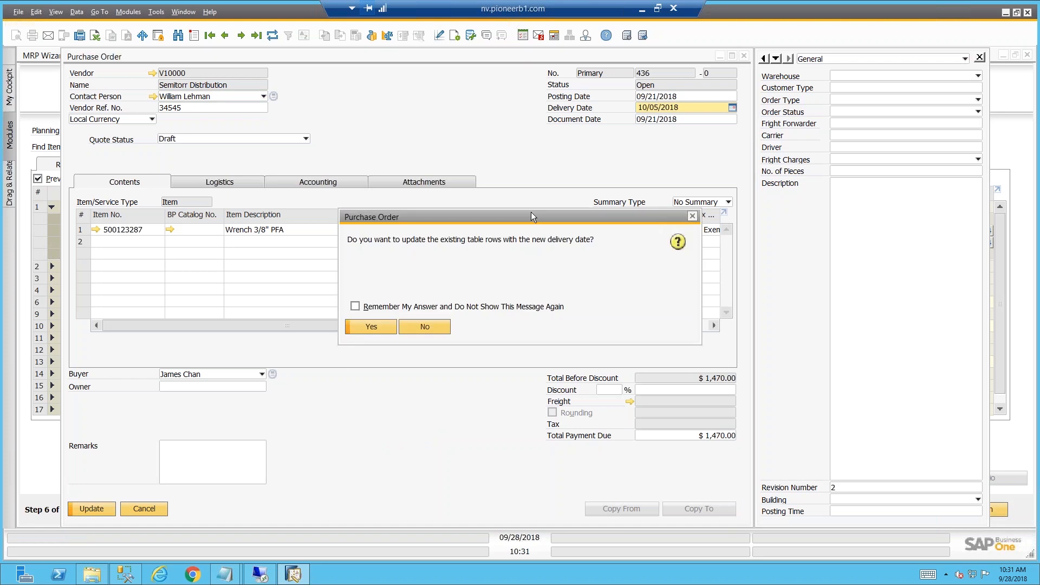
click(381, 325)
right_click(126, 489)
click(95, 512)
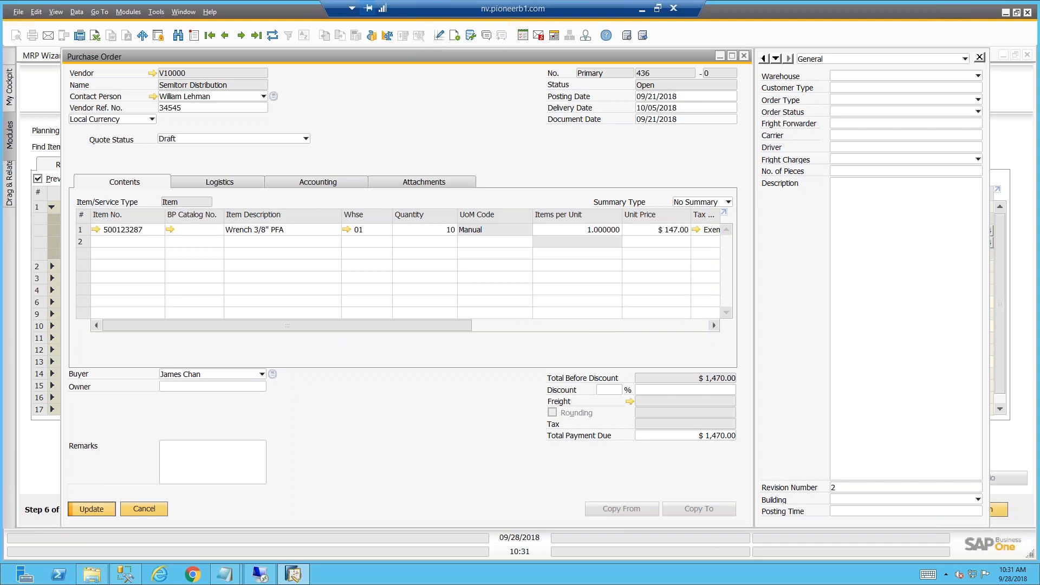
click(96, 509)
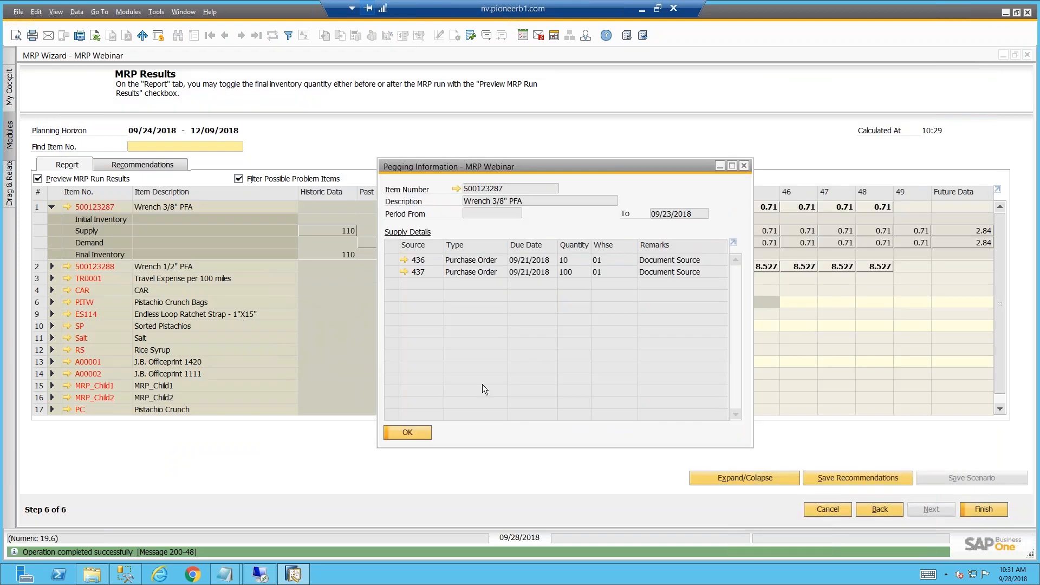
click(418, 435)
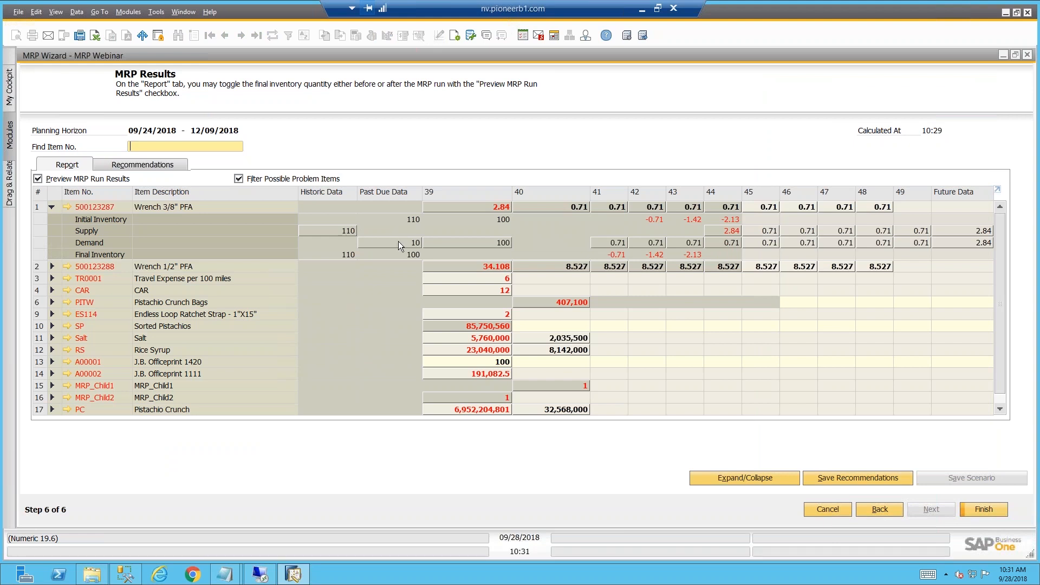
Step: Examine the pegging information for the Wrench 3/8" PFA past due demand, week 39 recommendation and week 39 demand
double_click(398, 242)
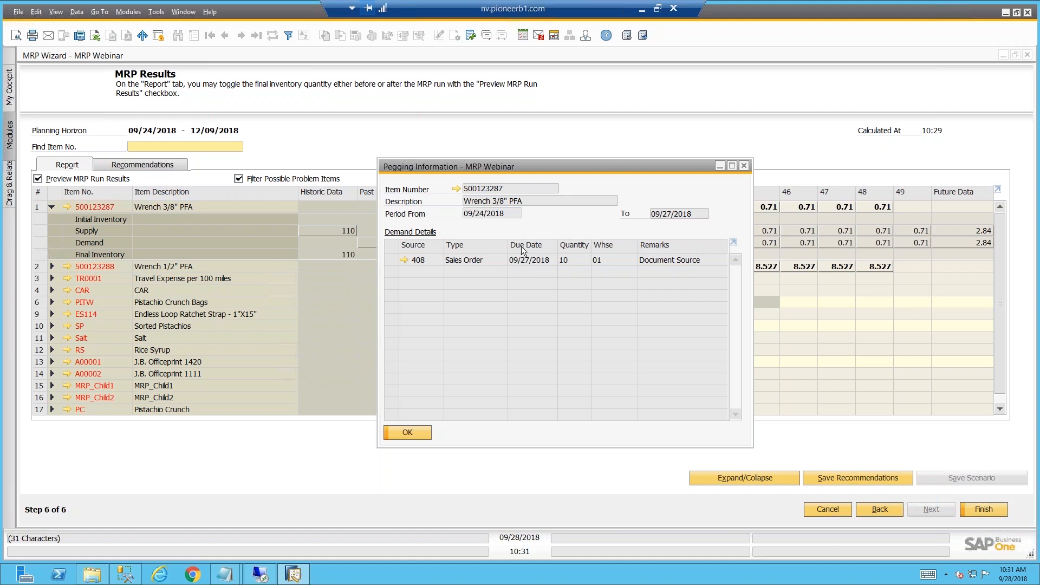
click(407, 431)
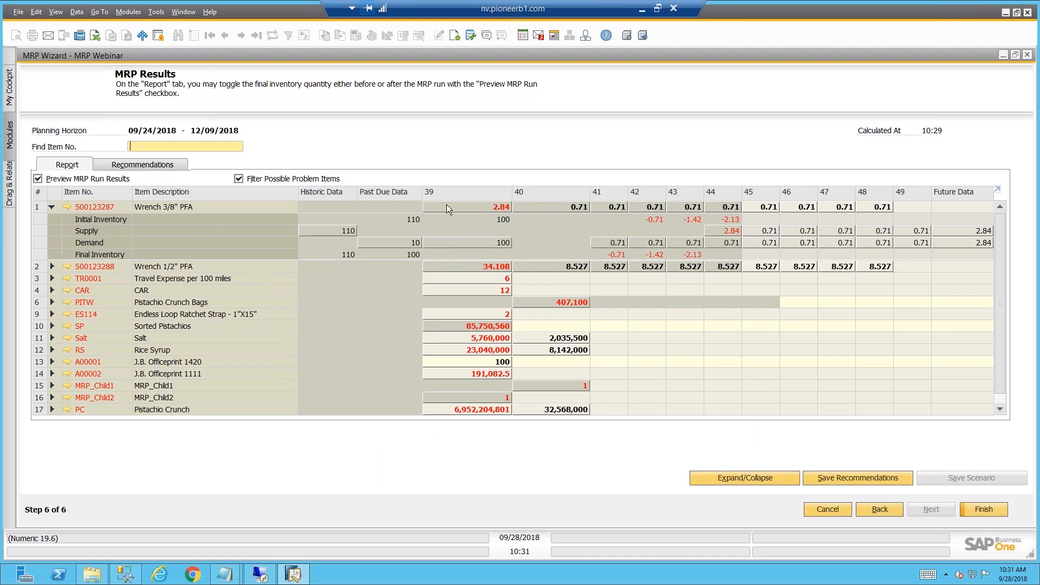
double_click(501, 207)
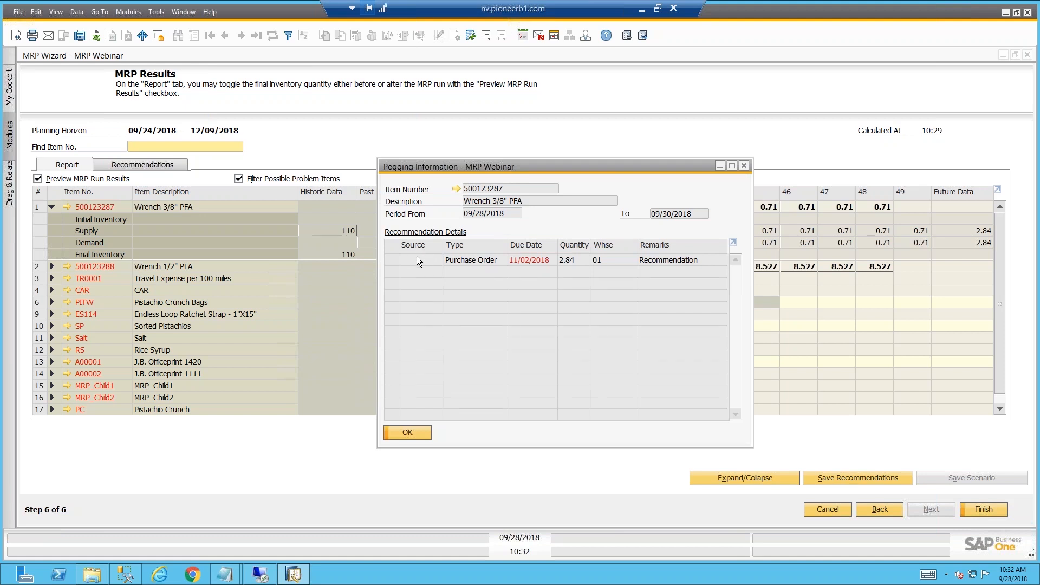
click(407, 432)
double_click(462, 241)
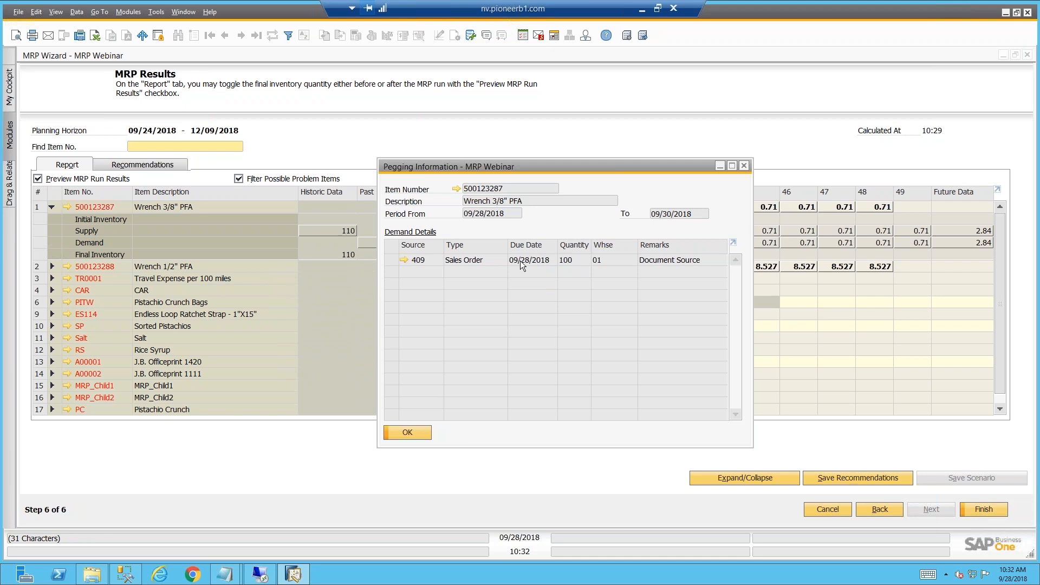
click(410, 432)
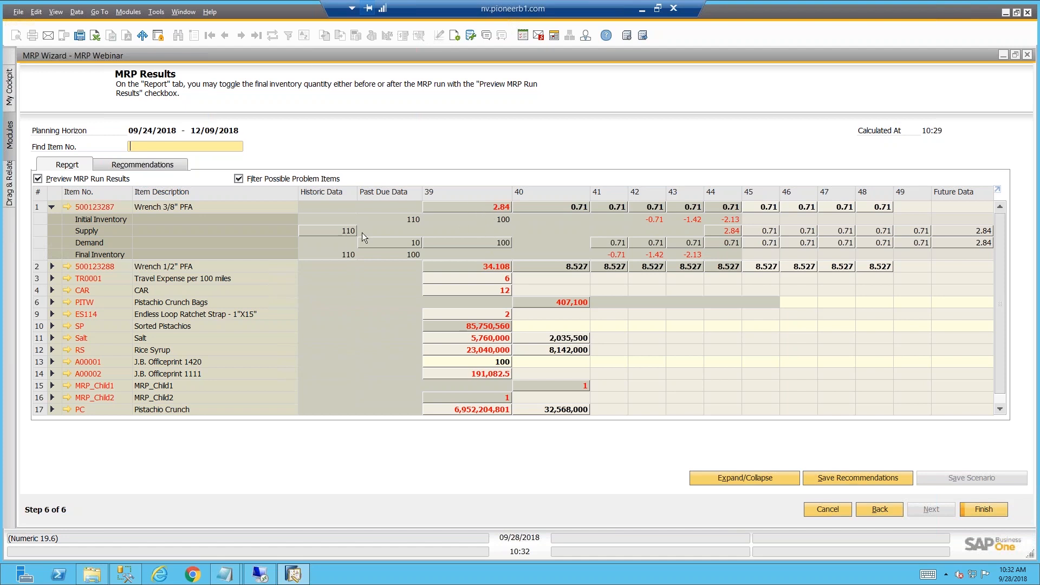
Step: Check the planning data in the Wrench 3/8" PFA item master record and close it without changes
drag(68, 222, 211, 339)
click(67, 207)
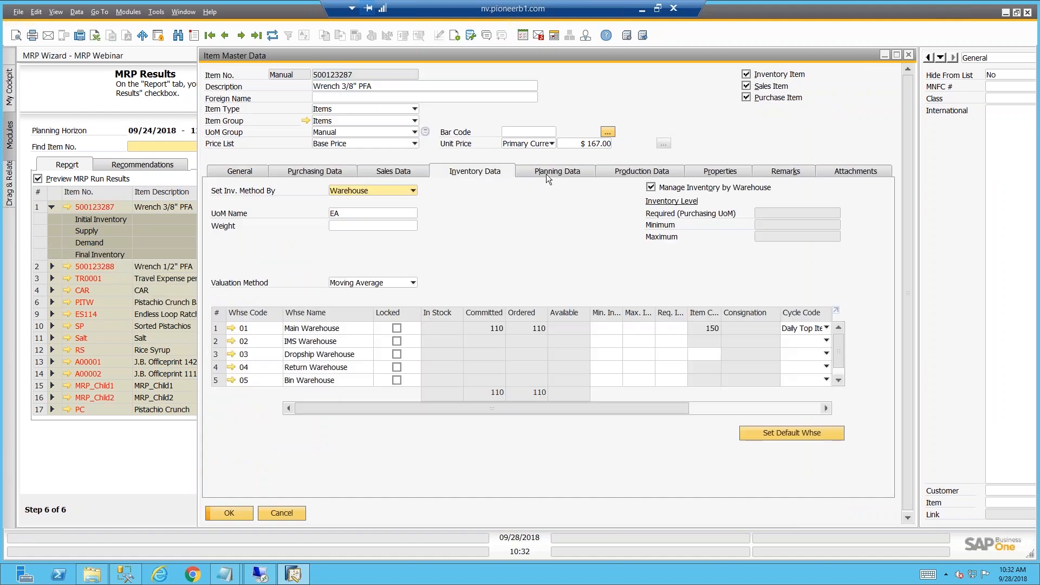
click(547, 174)
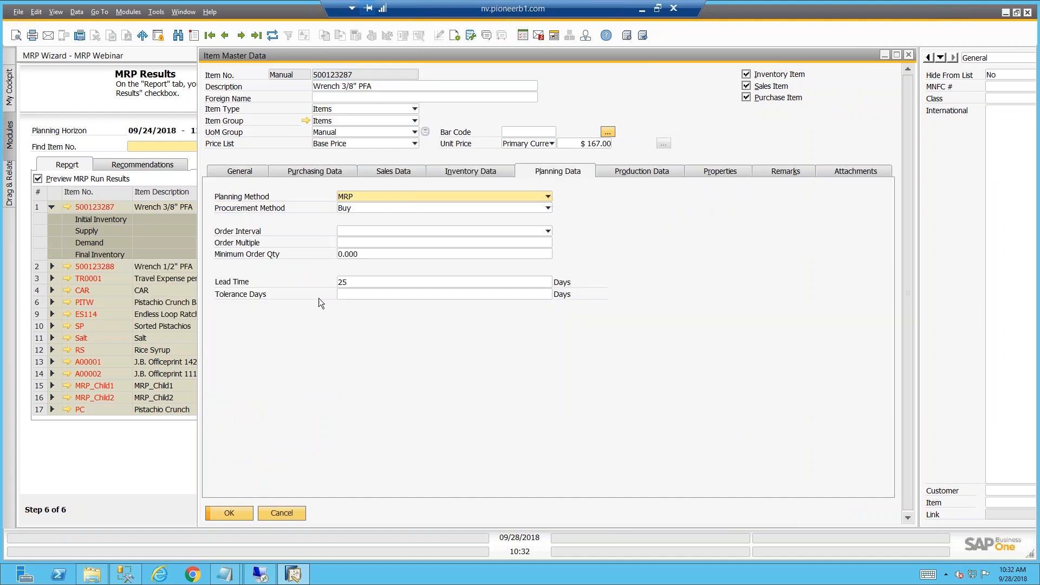
click(290, 512)
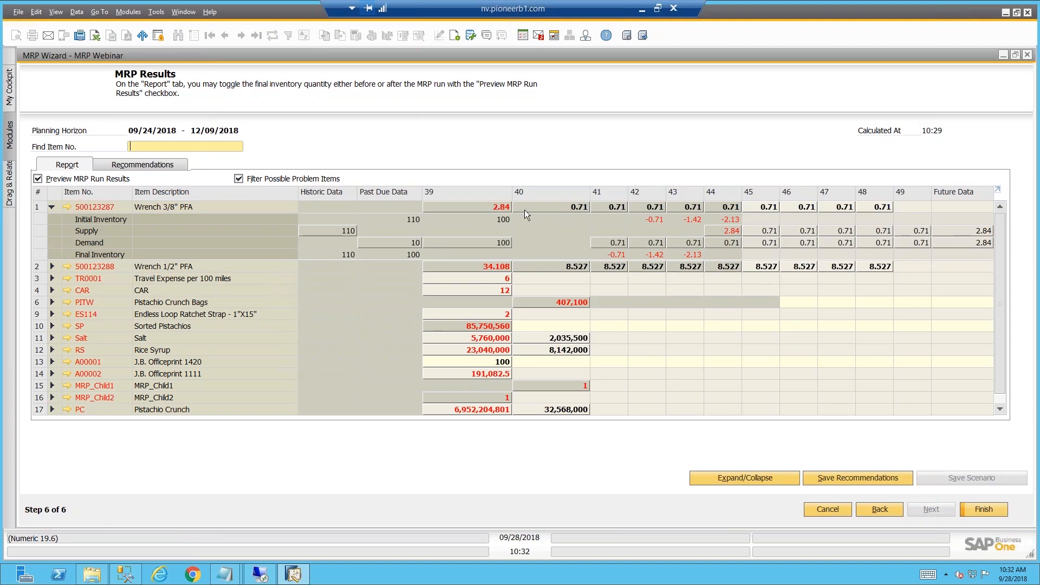
Step: Inspect the pegging information for the Wrench 3/8" PFA week 44 supply, and collapse the item's details
double_click(729, 233)
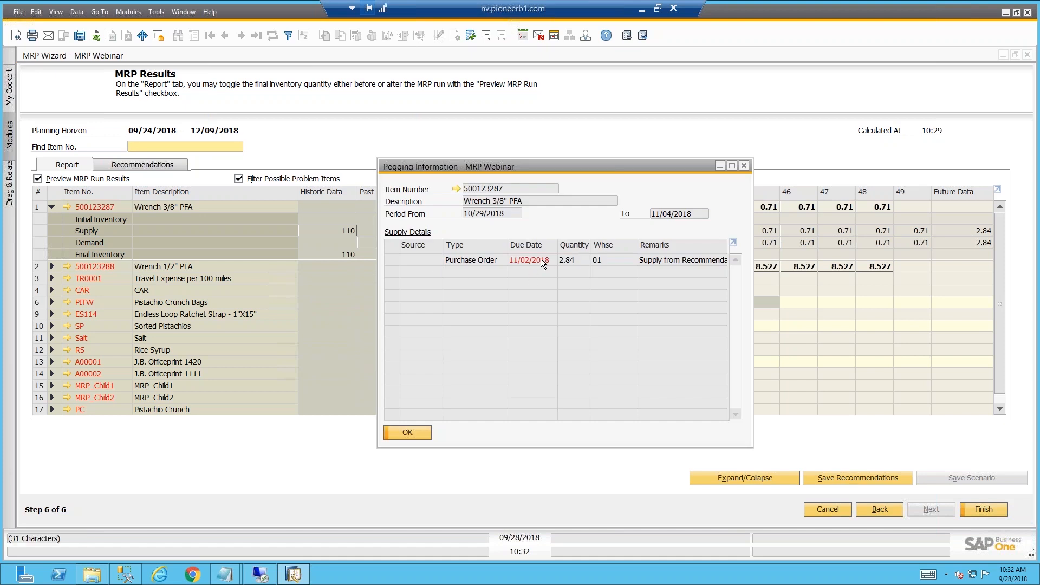
click(407, 432)
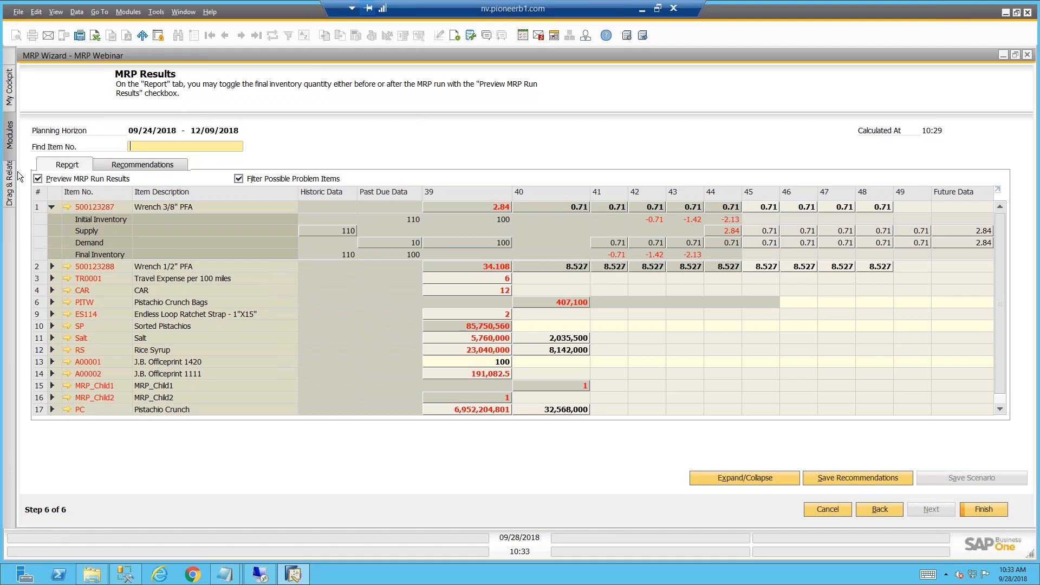
click(52, 208)
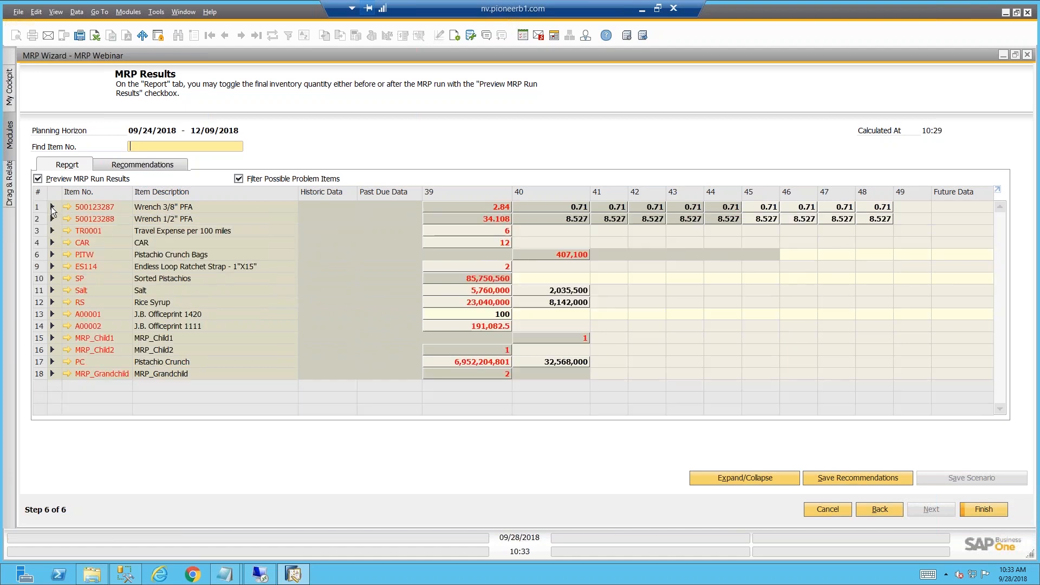
Step: Keep the MRP run results preview enabled and remove the possible problem items filter to list all items
click(38, 179)
click(43, 181)
click(238, 178)
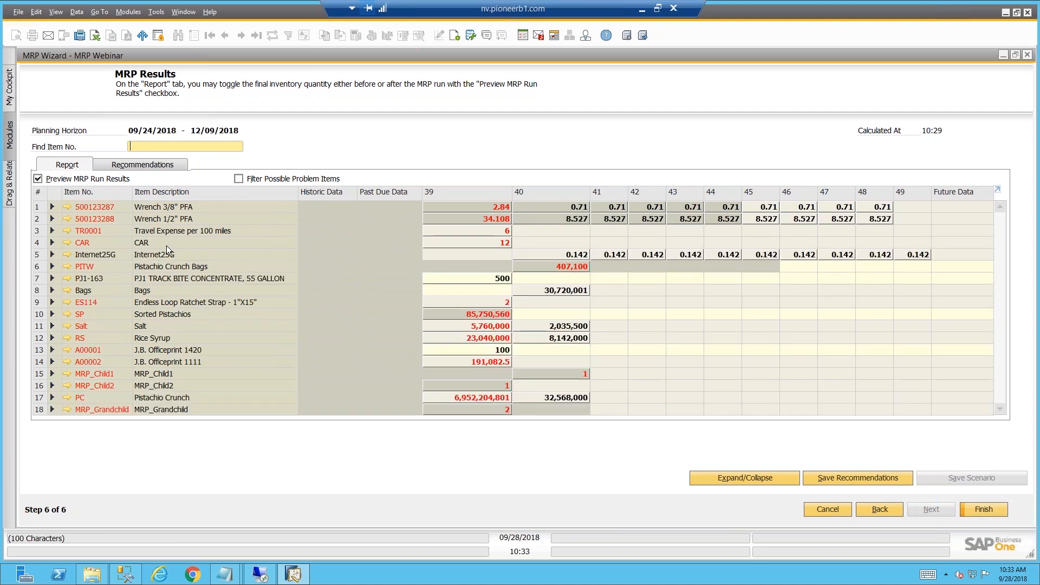
Step: Expand the Bags item in the MRP report and view its item master record without changing it
click(52, 291)
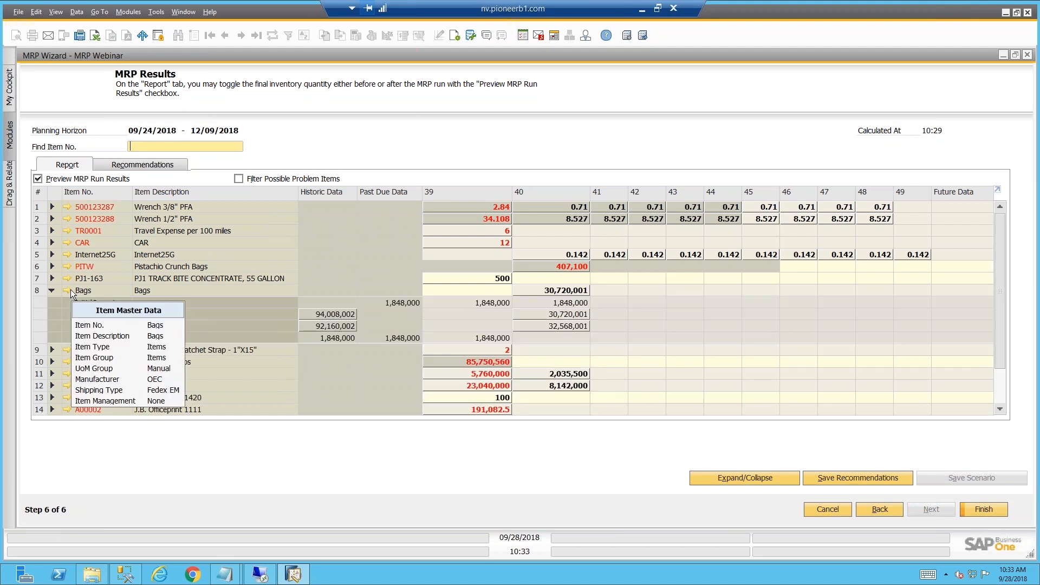
click(68, 291)
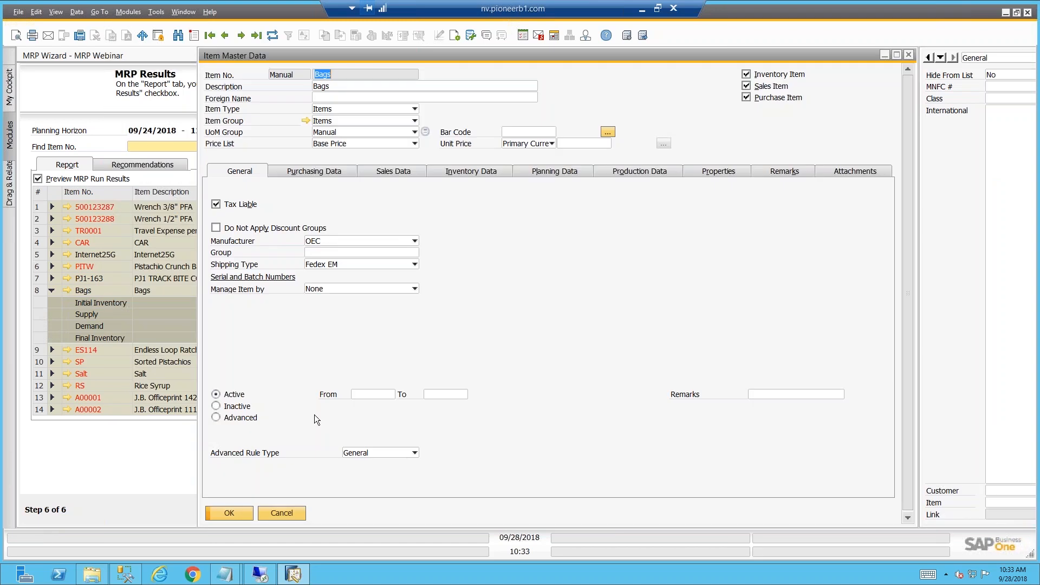
click(291, 512)
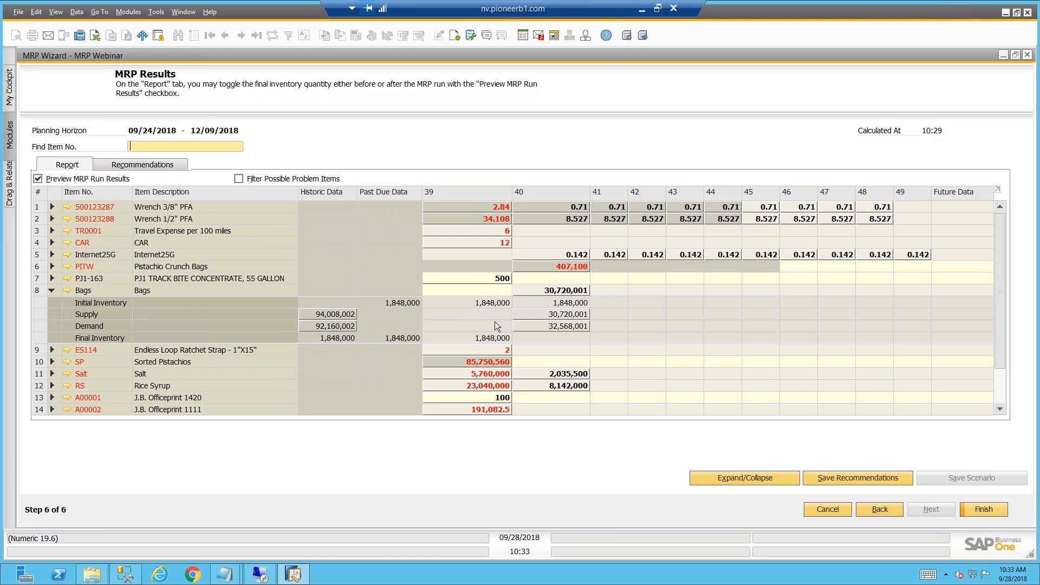
Step: Examine the pegging information for the historic supply and historic demand of the Bags item
double_click(342, 315)
click(407, 432)
double_click(335, 325)
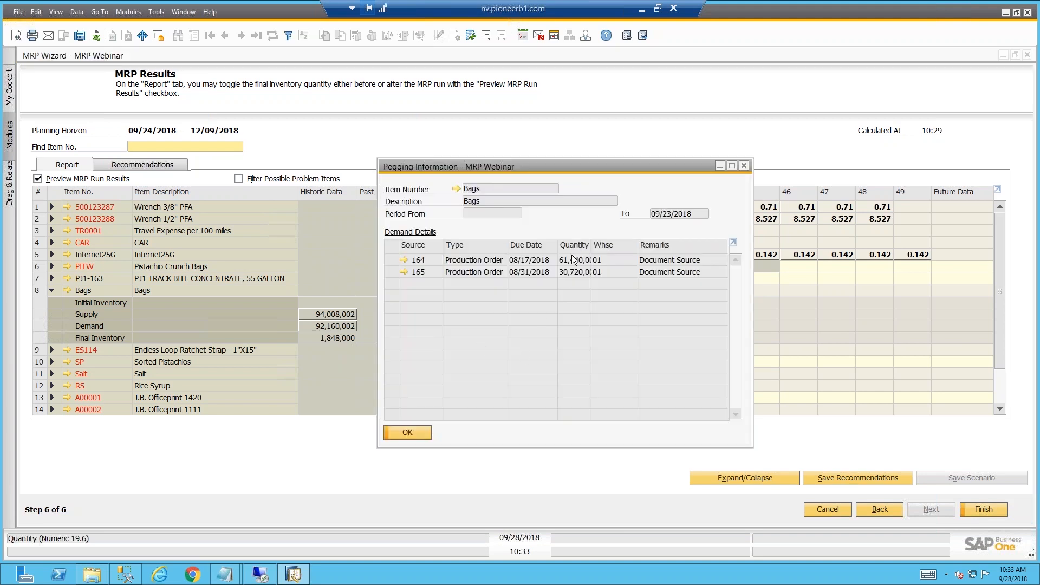
click(415, 435)
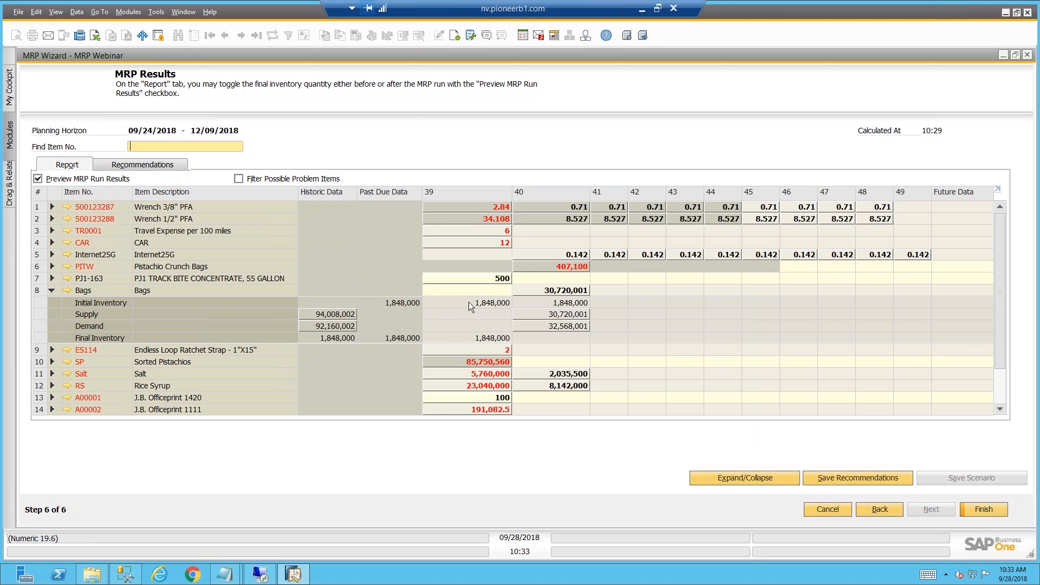
Step: Examine the pegging information for the week 40 supply and week 40 demand of the Bags item
double_click(546, 316)
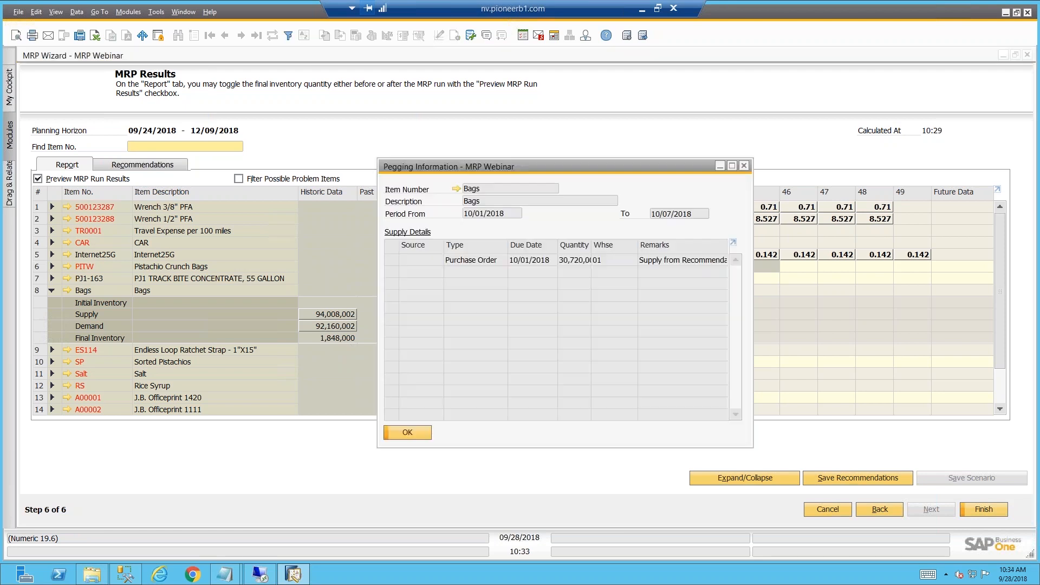
click(419, 432)
double_click(553, 326)
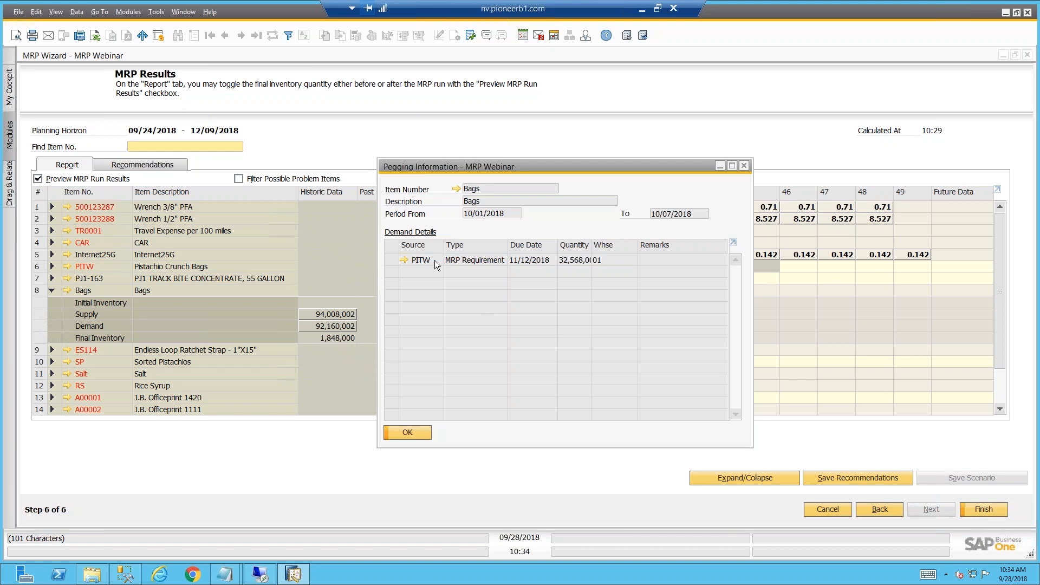
Step: View the PITW bill of materials behind the Bags demand, check its Bags component, and close the pegging details without changes
click(404, 260)
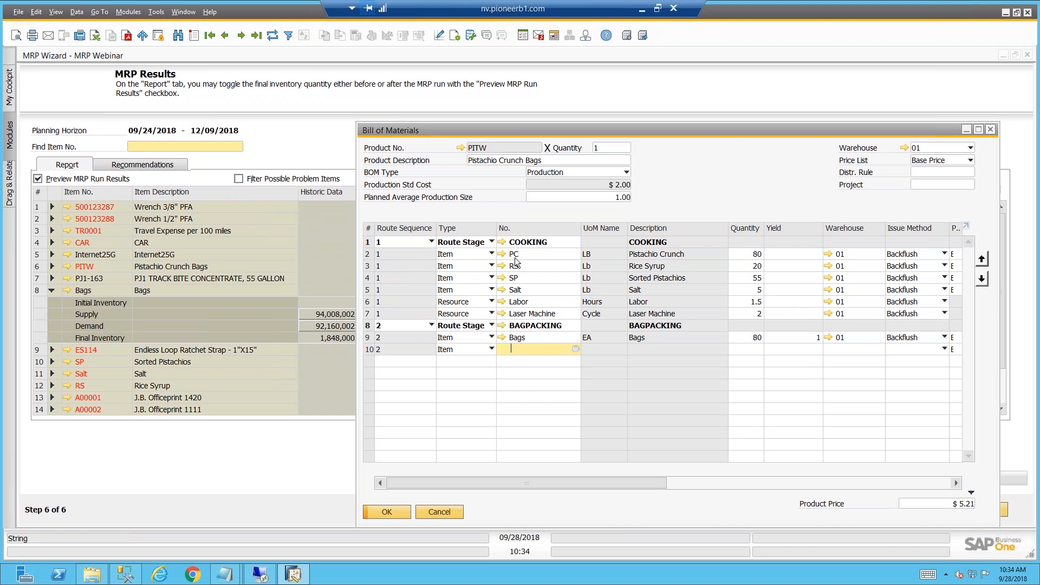
click(518, 338)
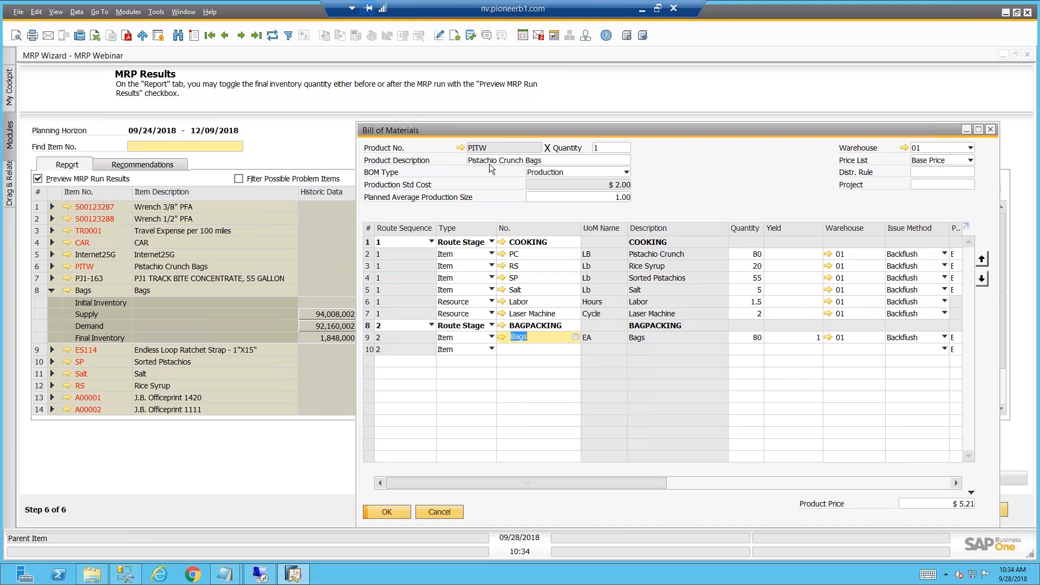
click(439, 511)
click(411, 432)
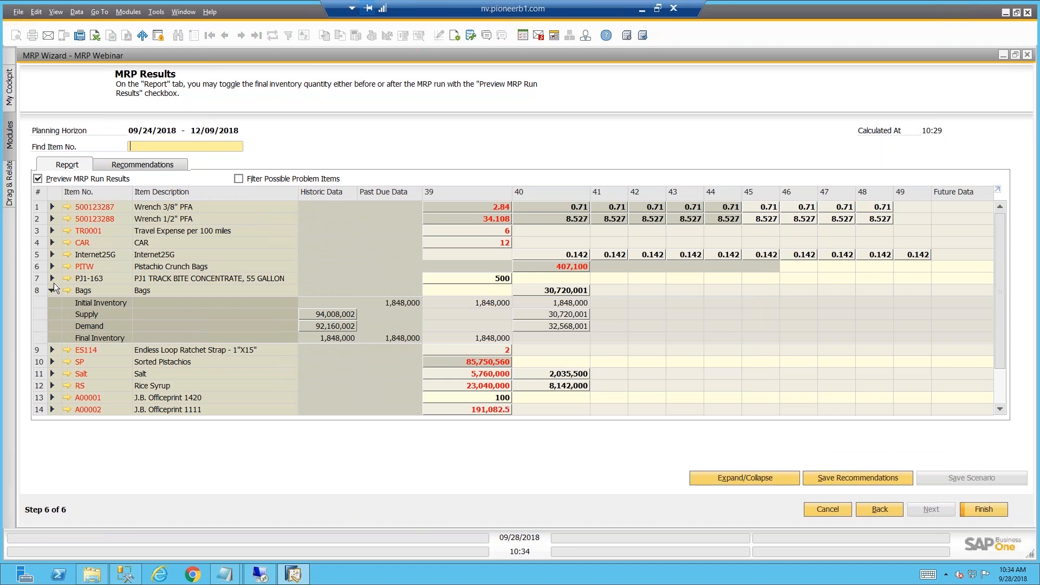
Step: Expand and collapse the details of all items in the MRP report, and save the recommendations
click(761, 479)
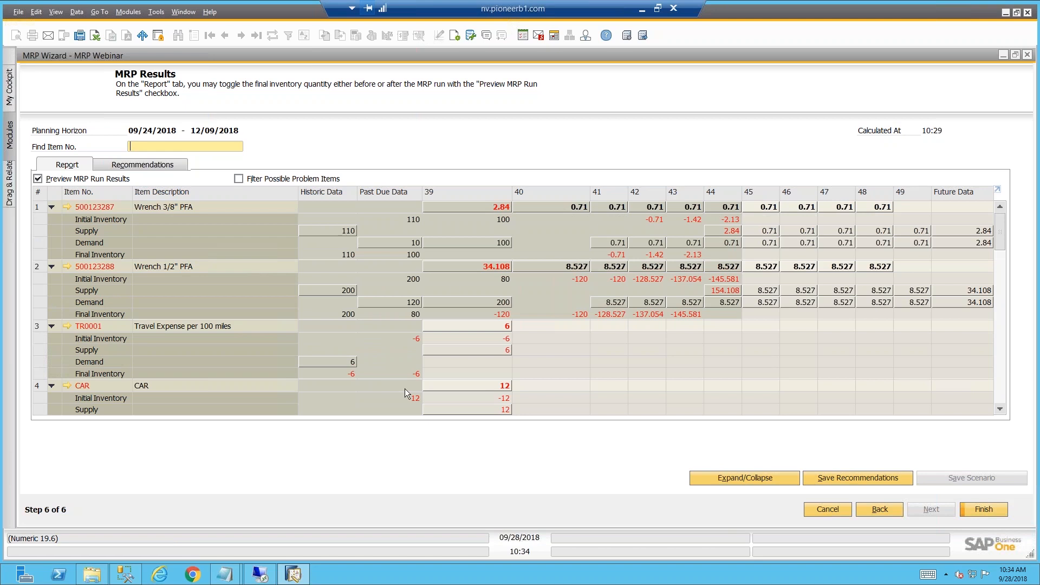
click(768, 478)
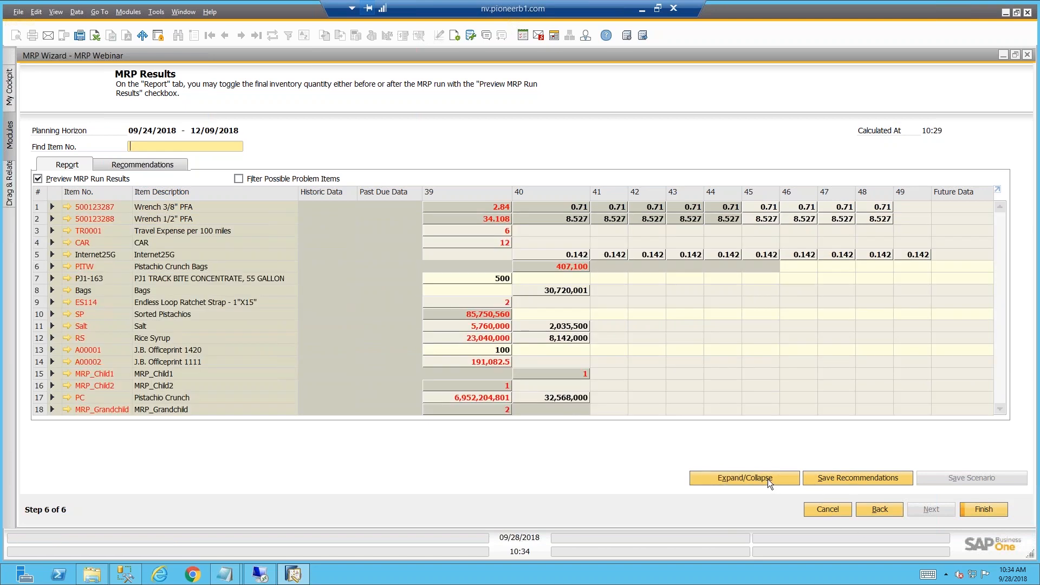
click(846, 477)
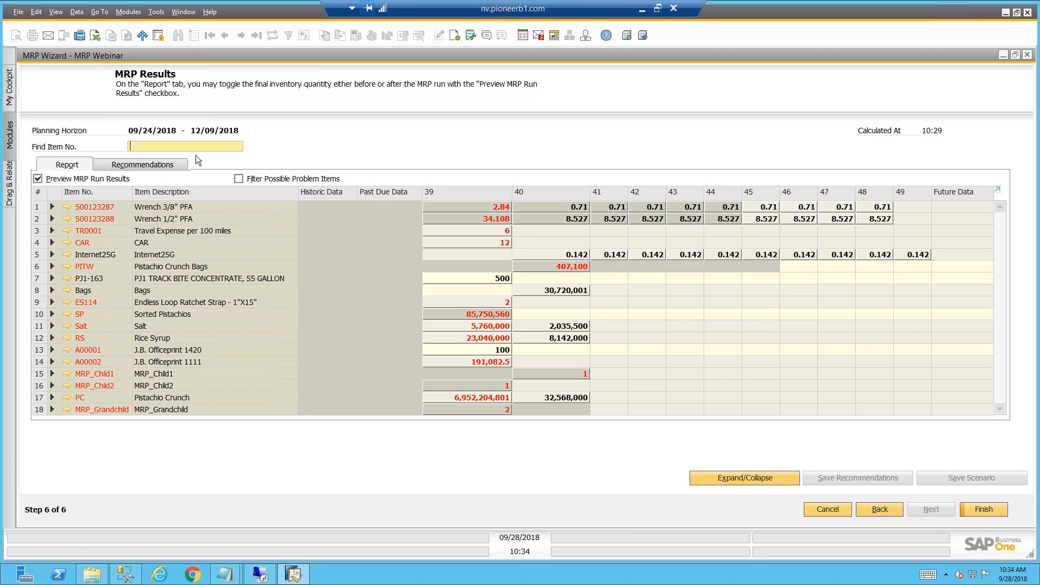
Step: Review the order recommendations linked to the MRP results, return to the report and finish the wizard
right_click(322, 124)
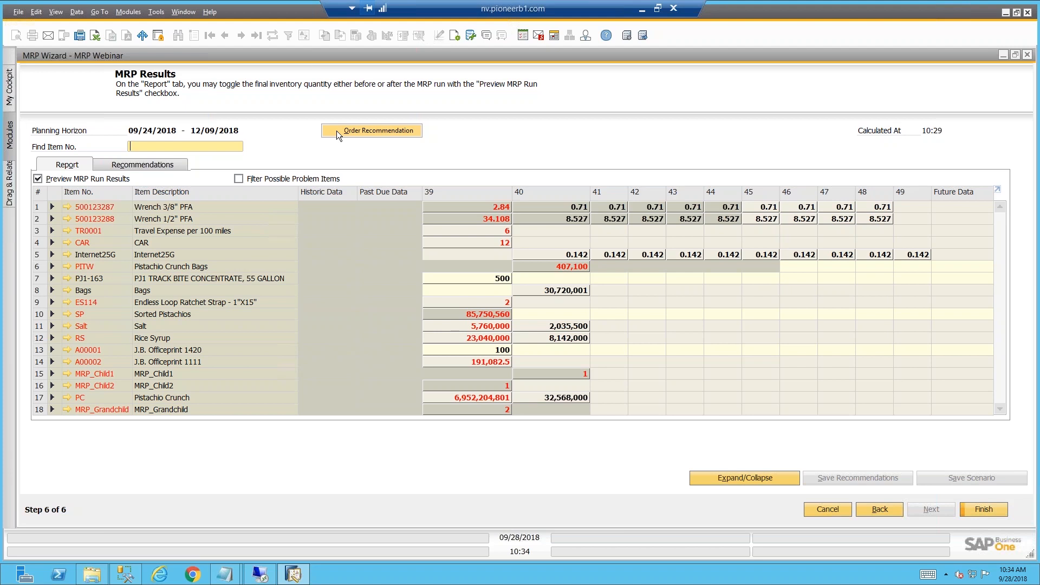
click(337, 131)
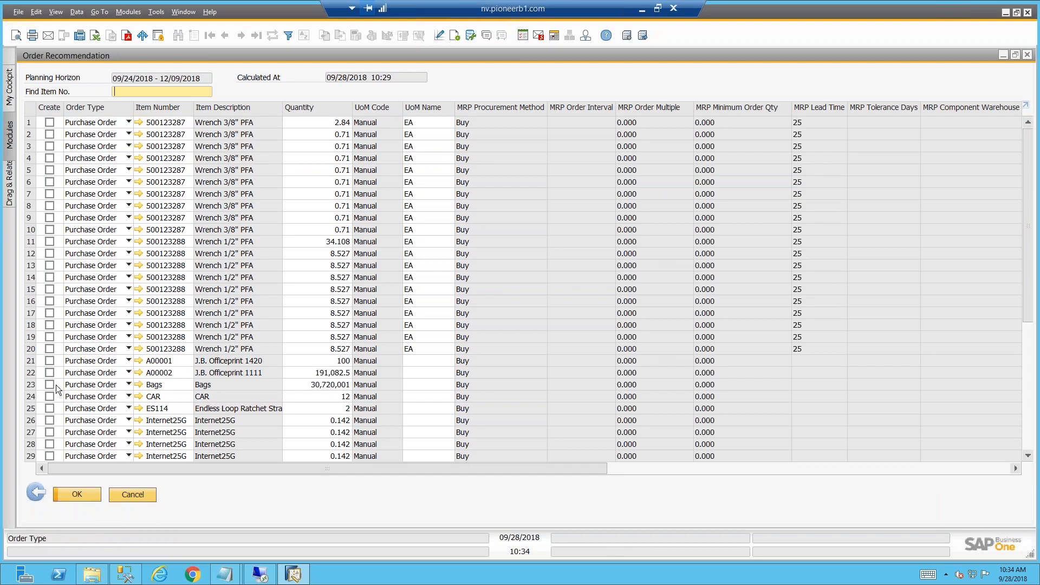
click(37, 492)
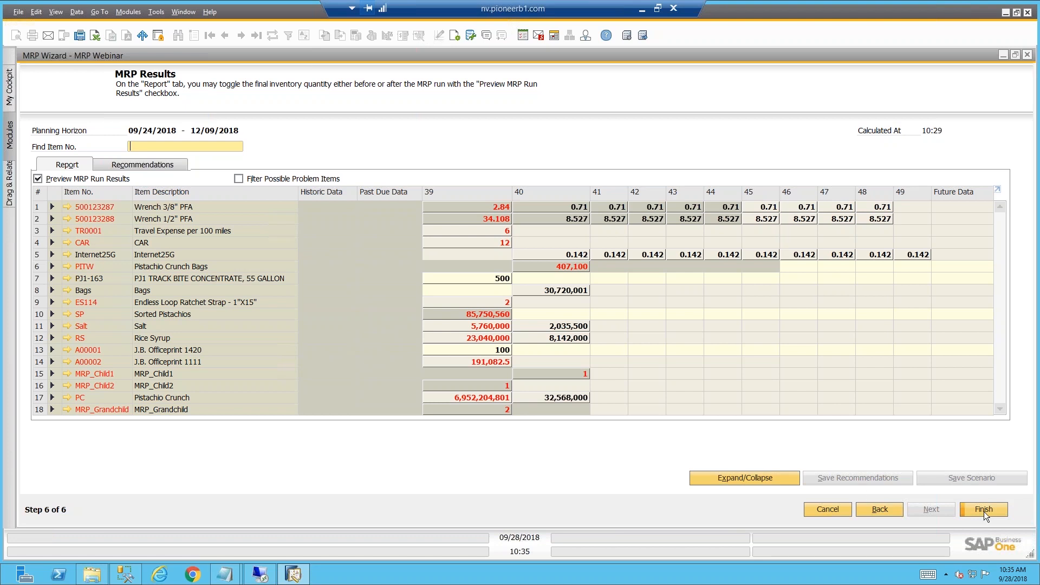
click(970, 504)
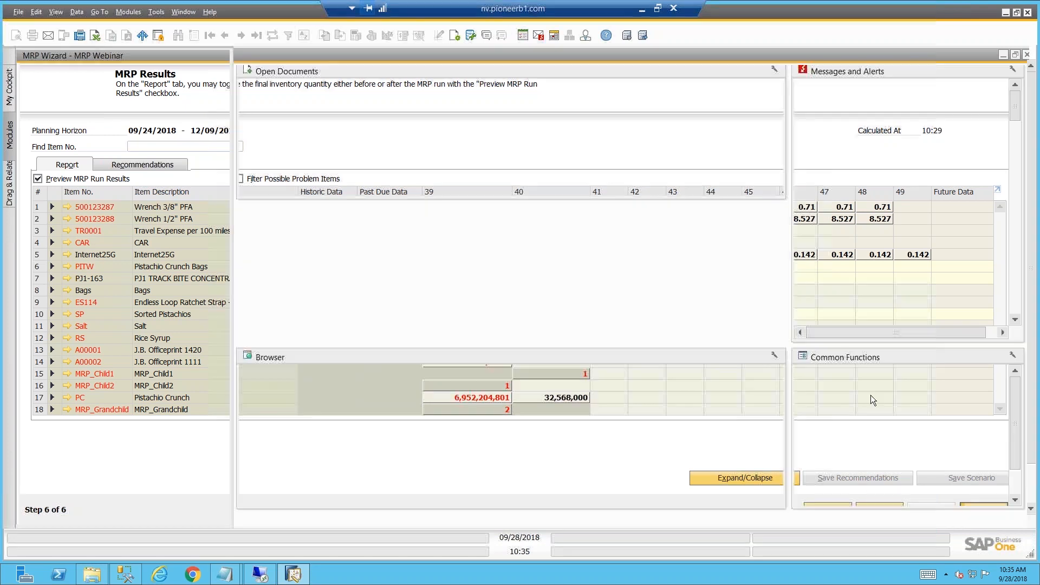
Step: Open the Order Recommendation selection criteria from the MRP module and set the scenario to MRP Webinar
click(73, 73)
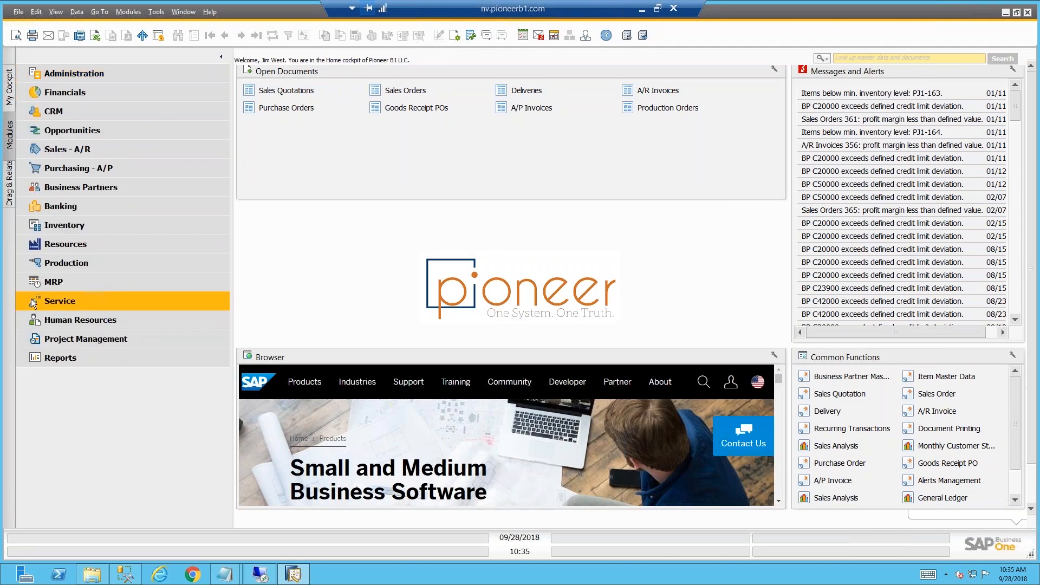
click(63, 282)
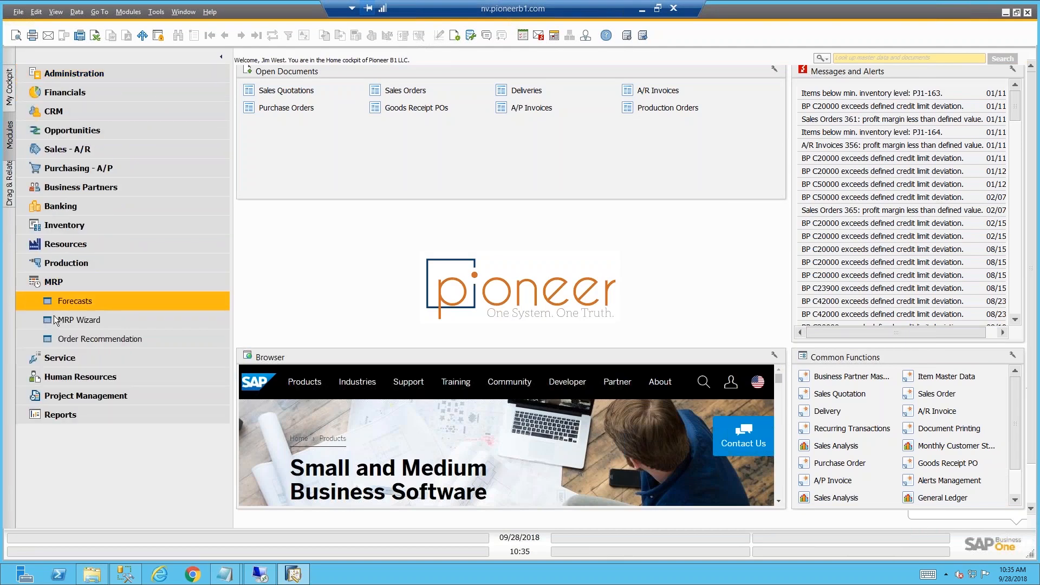
click(73, 339)
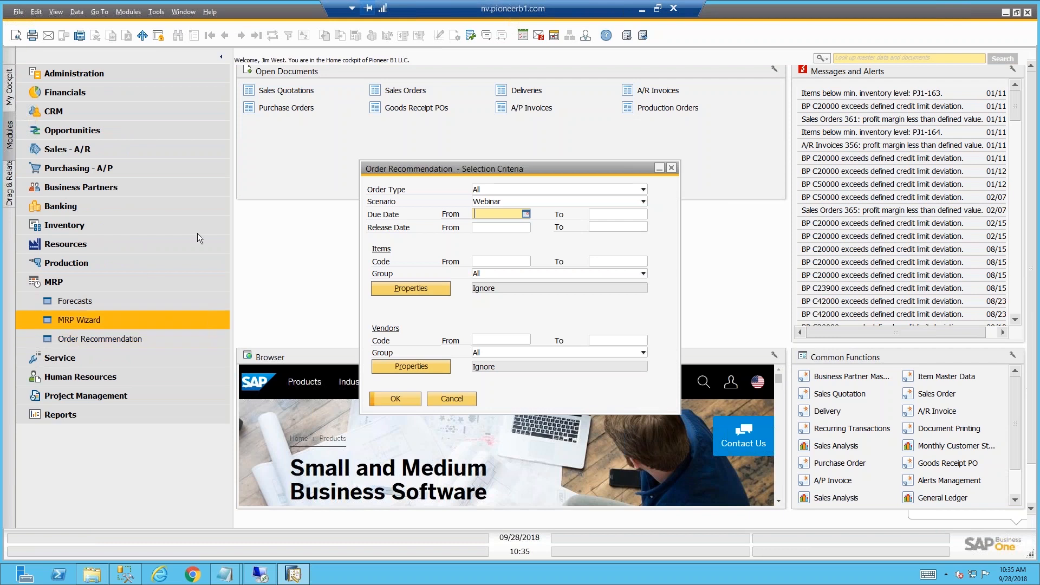
click(514, 191)
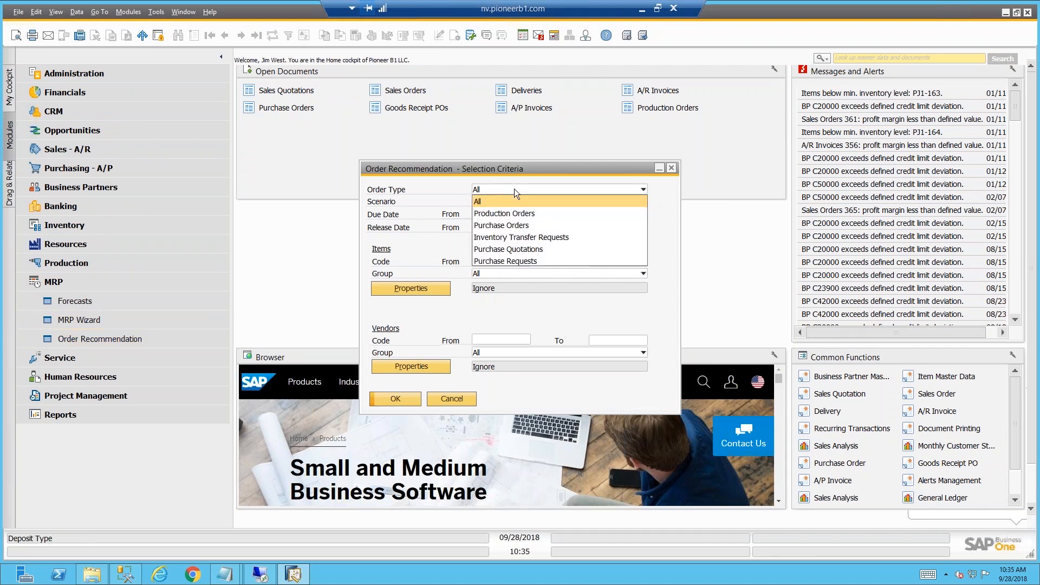
click(515, 189)
click(508, 200)
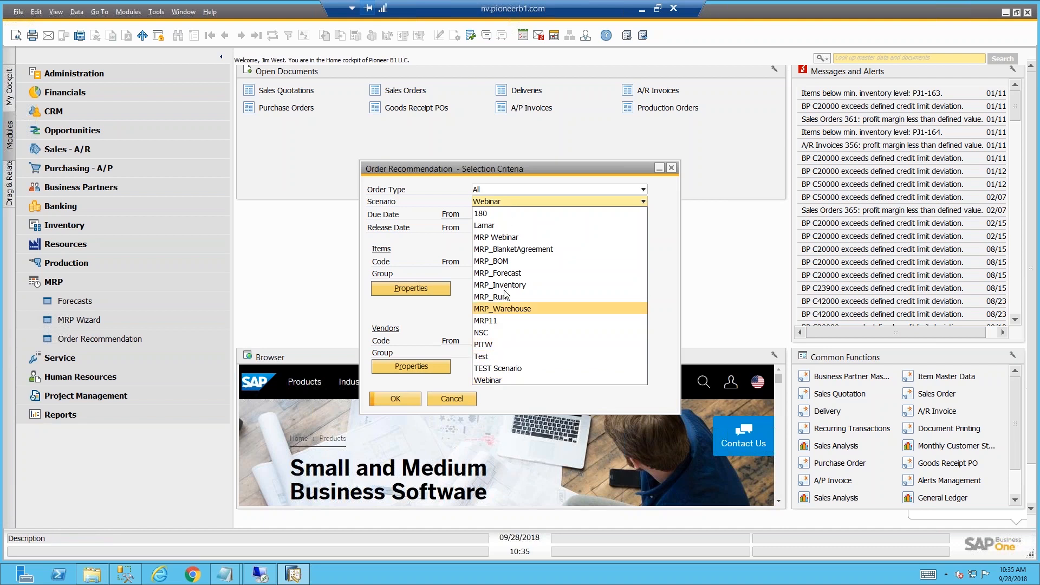
click(495, 238)
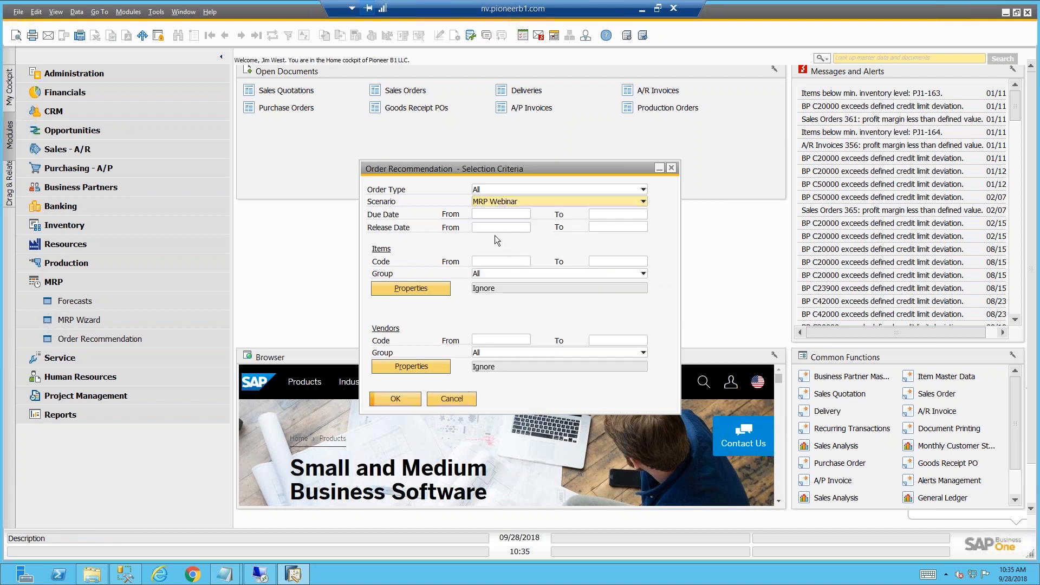
Step: Set the order type to Production Orders and list the matching order recommendations
click(505, 188)
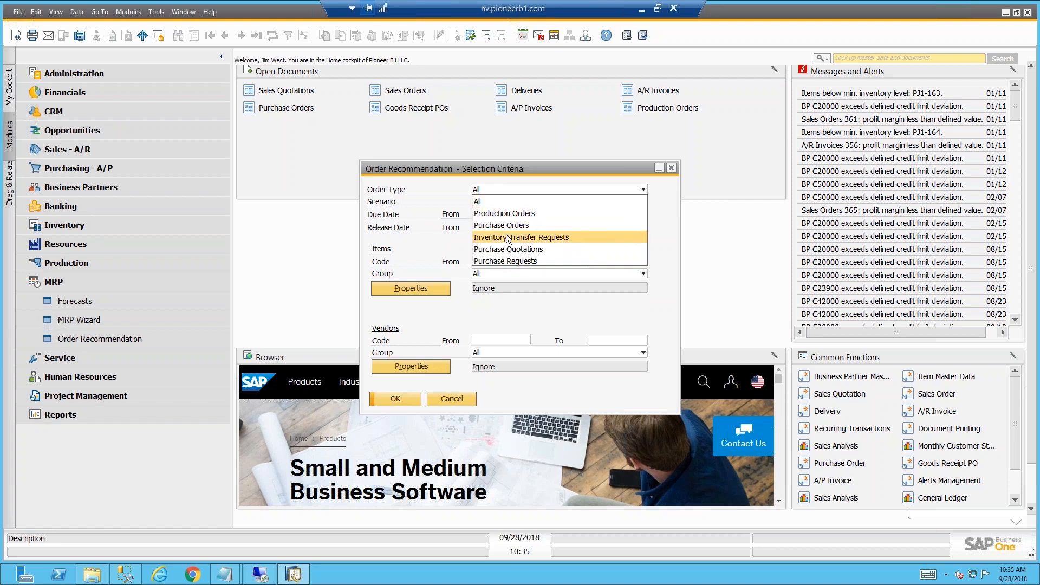
click(504, 201)
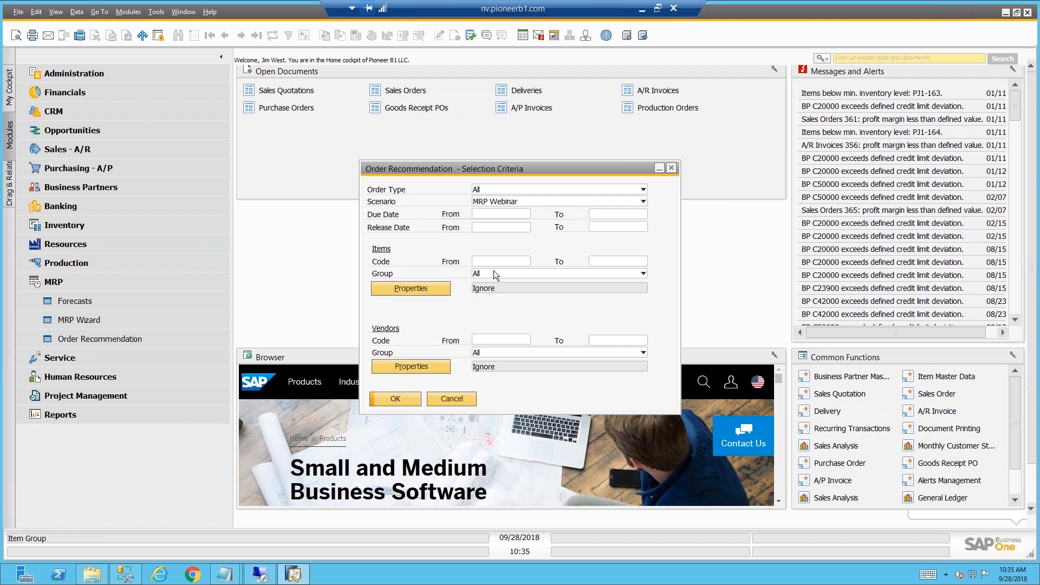
click(505, 191)
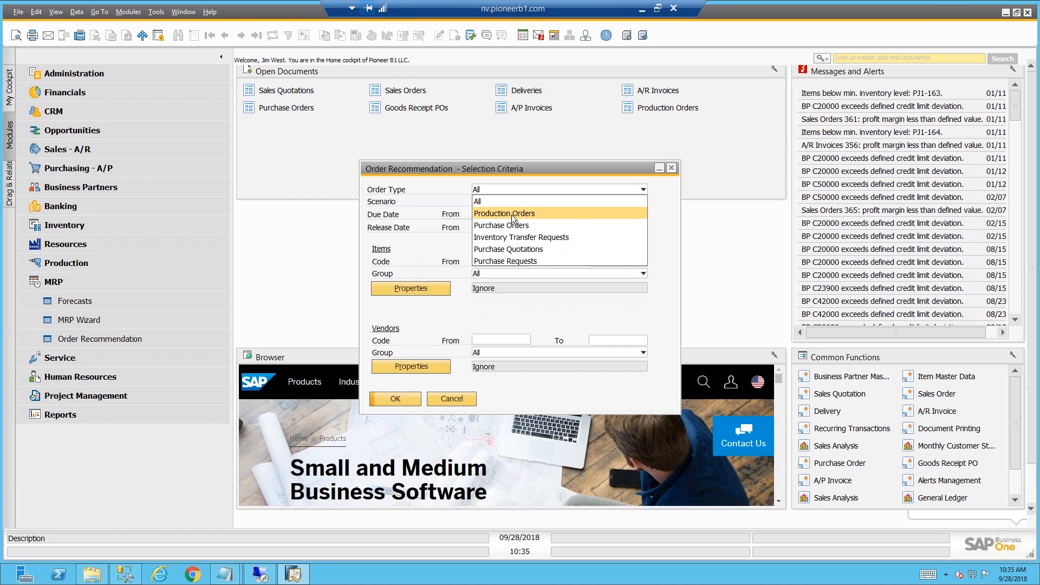
click(513, 215)
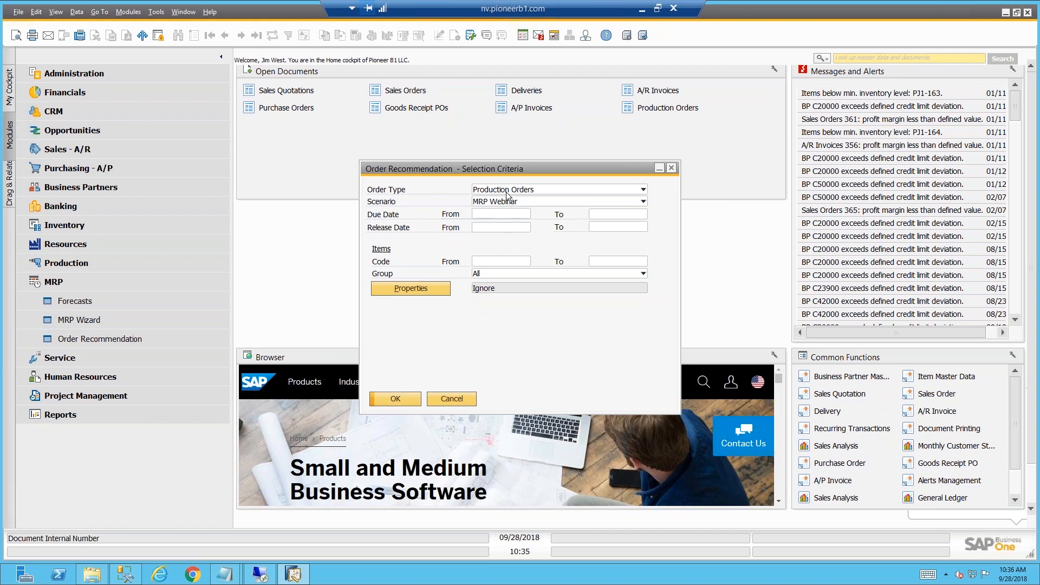
click(395, 399)
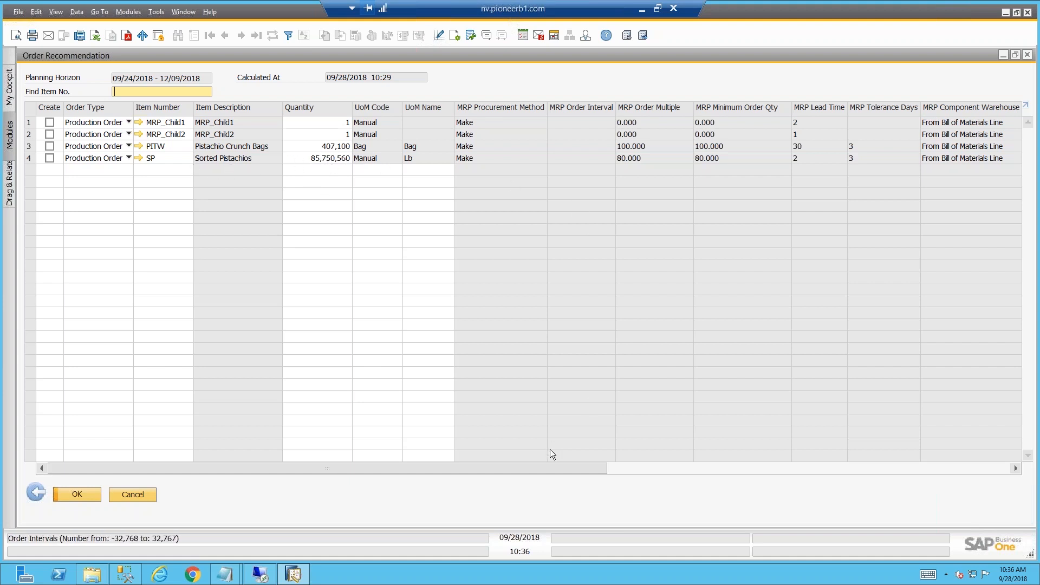
Step: Examine the release dates, due dates and exceptions of the recommended production orders
drag(545, 468, 893, 487)
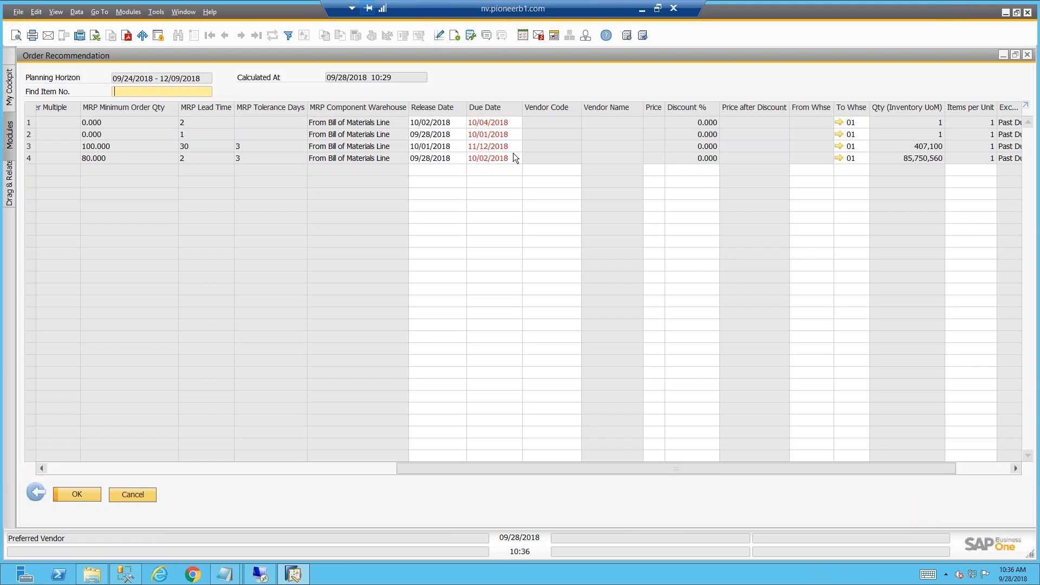
click(506, 123)
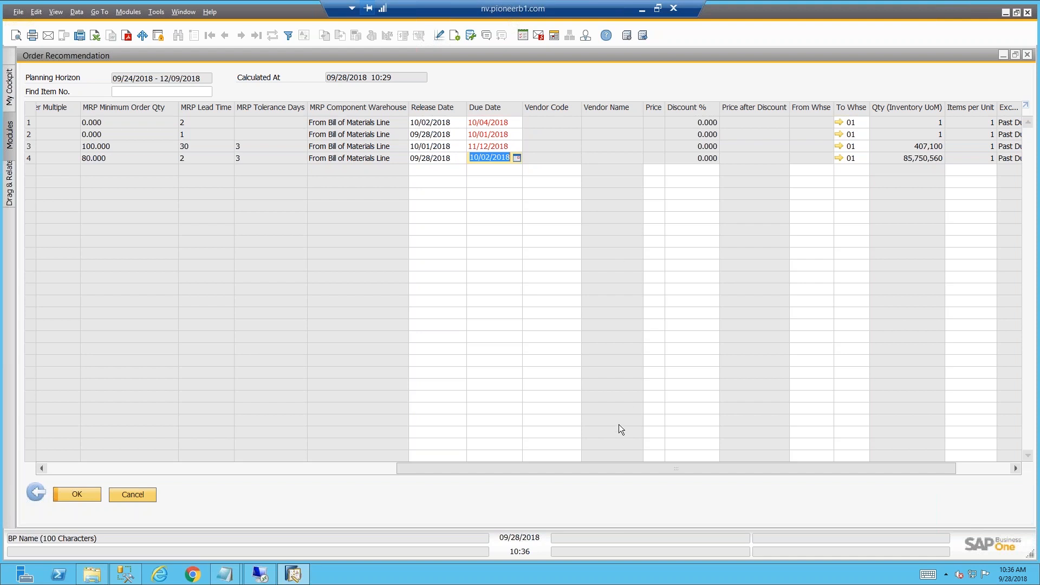
drag(609, 465, 684, 473)
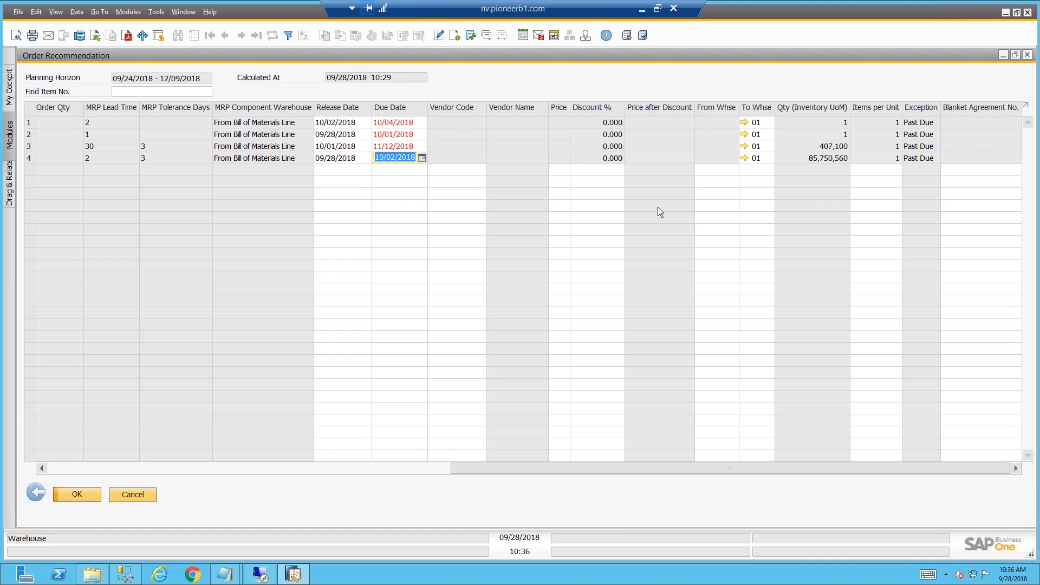
click(395, 122)
click(395, 134)
click(395, 146)
key(Down)
Step: Set the due date of the MRP_Child1 production order recommendation to 10/10/2018
click(400, 126)
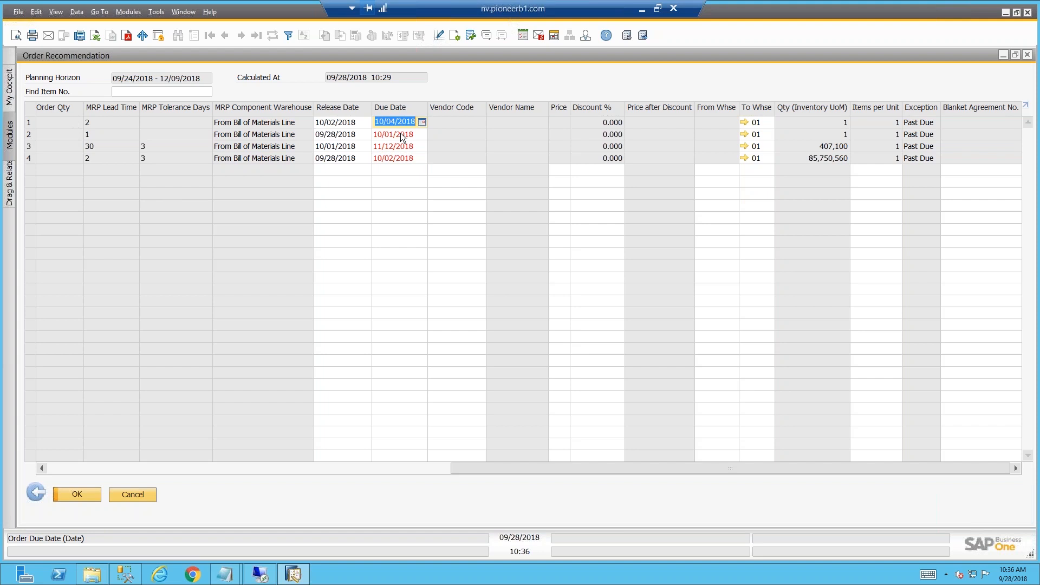
text(10)
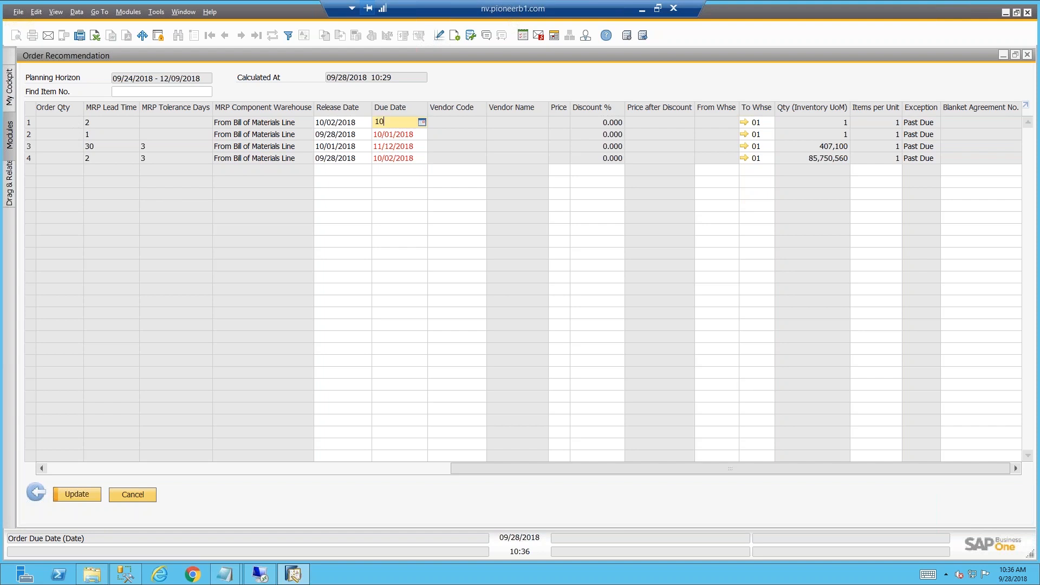
text(/10)
key(Tab)
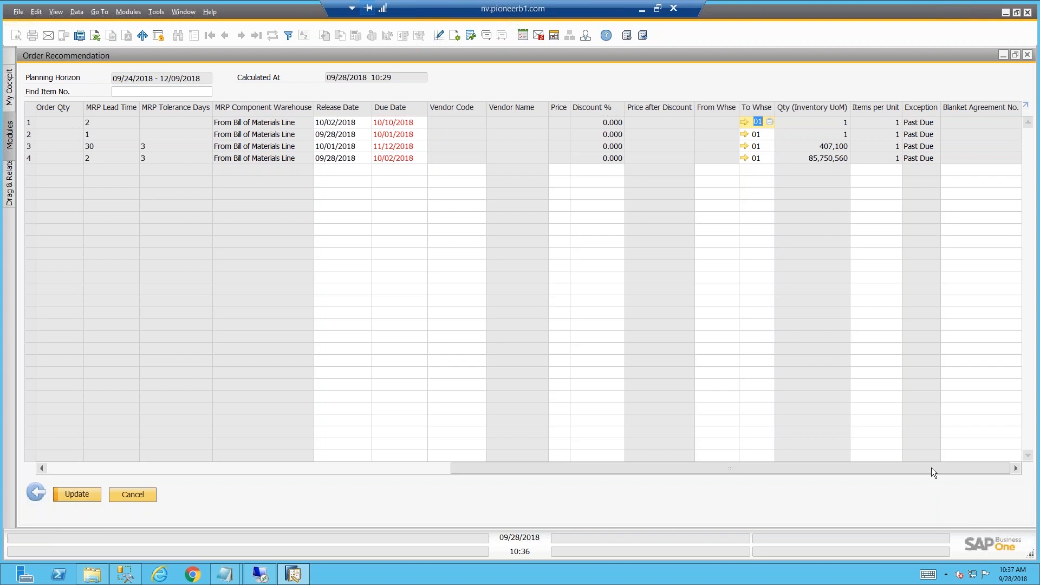
Step: Mark the MRP_Child1 and MRP_Child2 production order recommendations for creation
drag(781, 465, 169, 281)
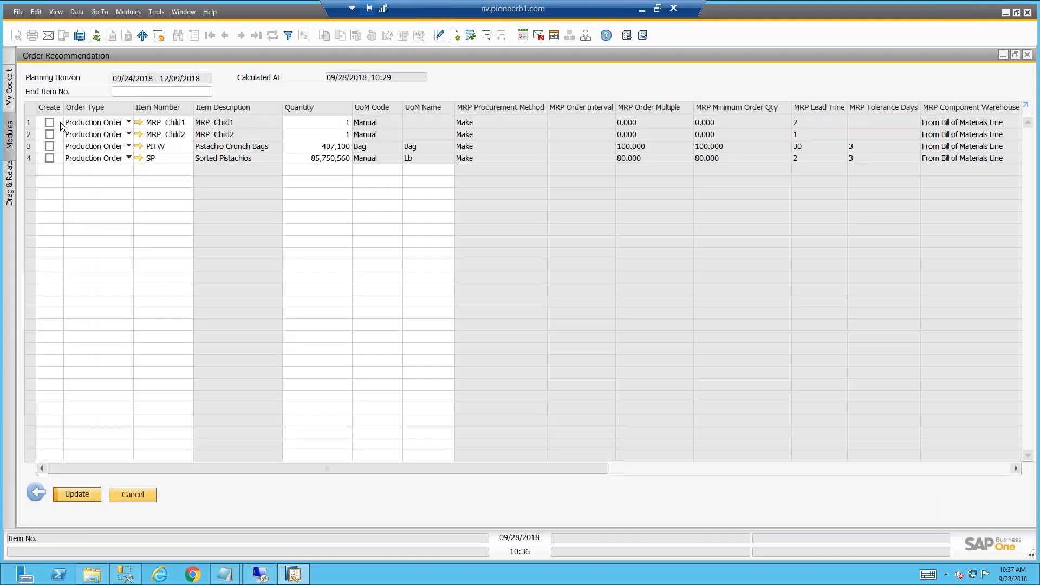
click(48, 134)
click(81, 123)
click(81, 122)
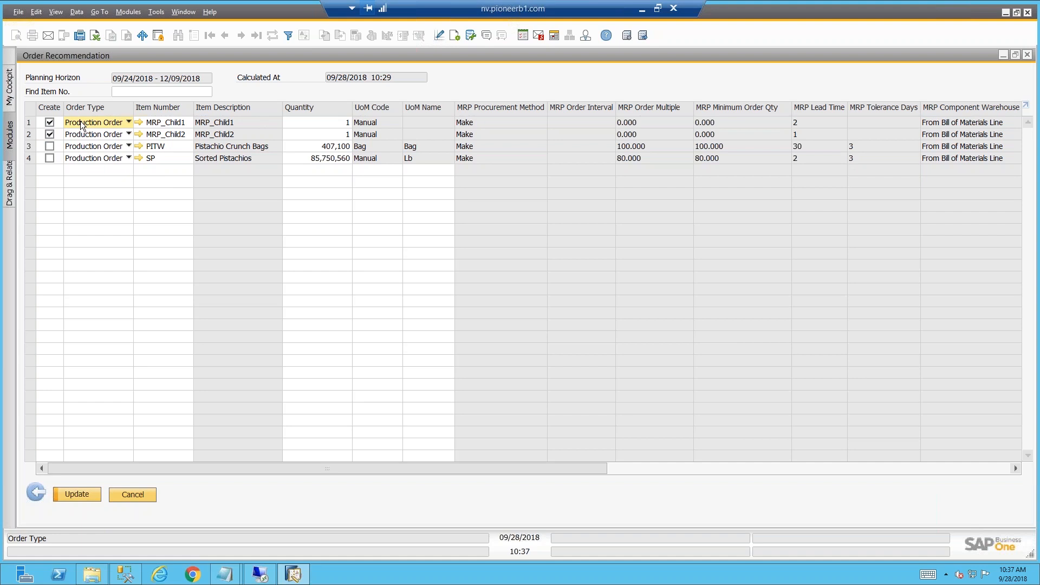
Step: Check the order types available for the MRP_Child1 recommendation and keep Production Order
drag(597, 470, 343, 441)
click(86, 128)
click(95, 123)
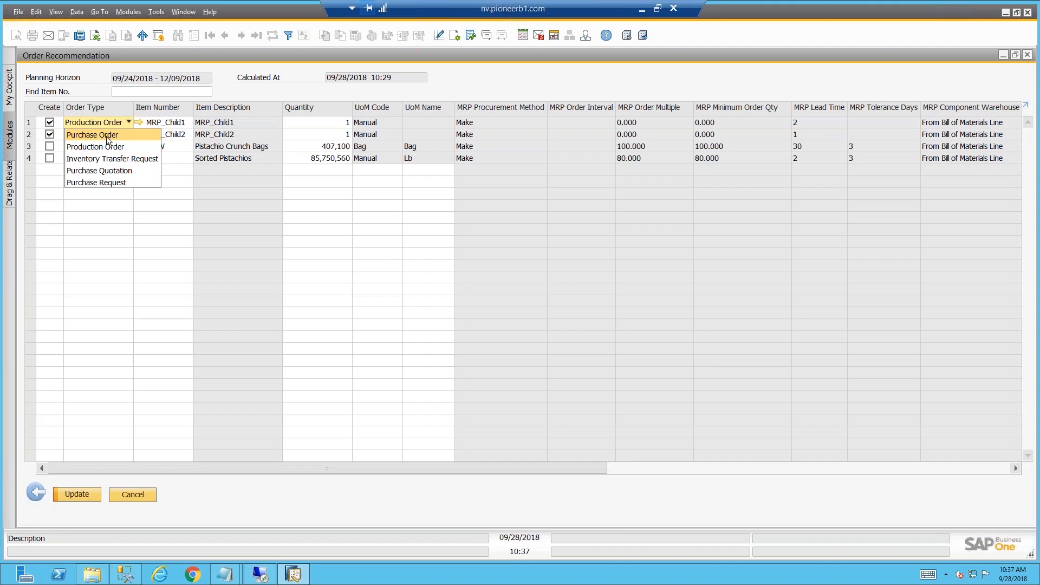
click(100, 124)
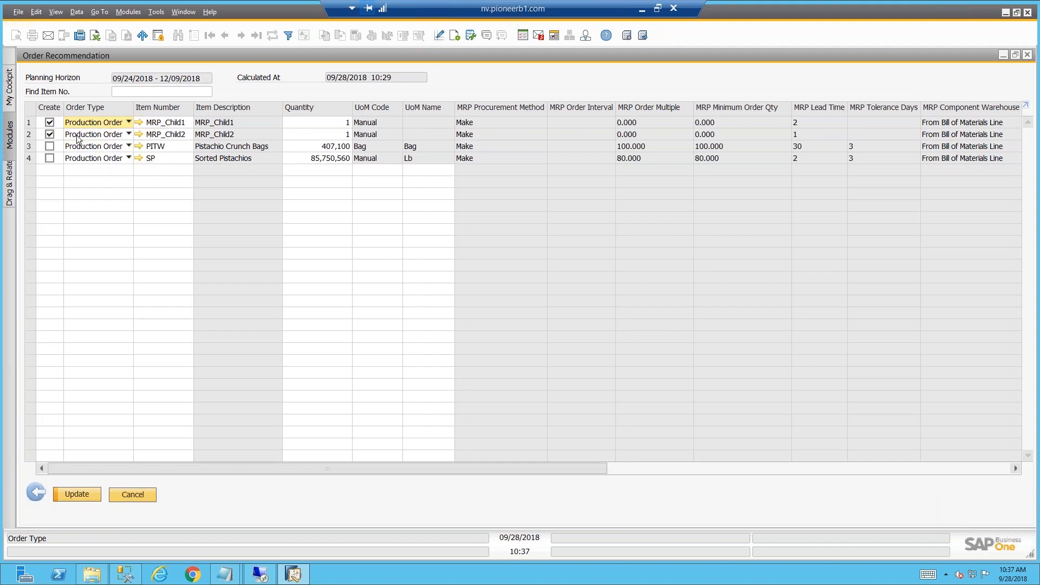
Step: Mark the PITW and SP recommendations for creation and try to generate the selected production orders
click(50, 148)
click(50, 157)
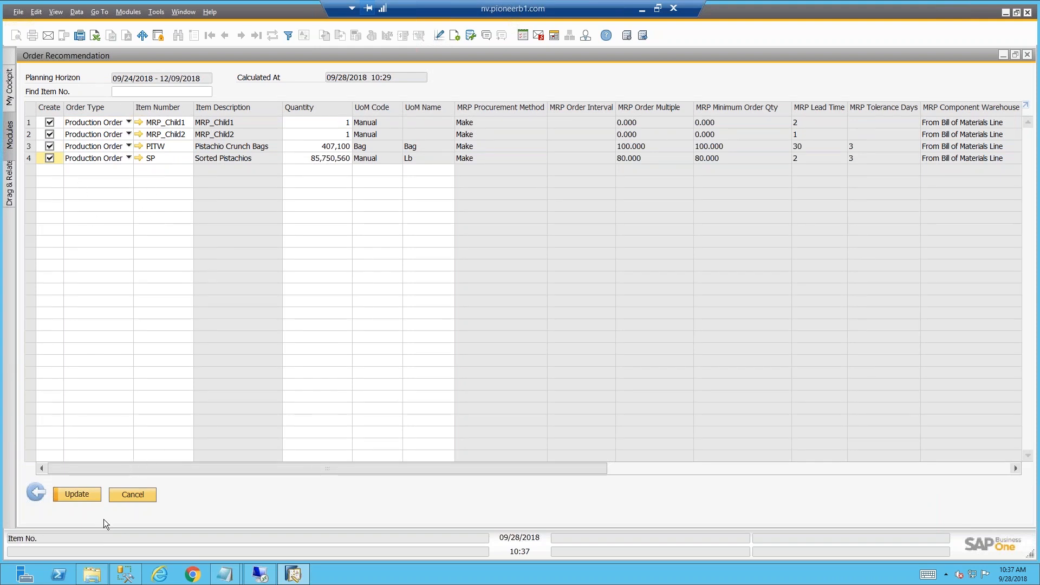
click(77, 494)
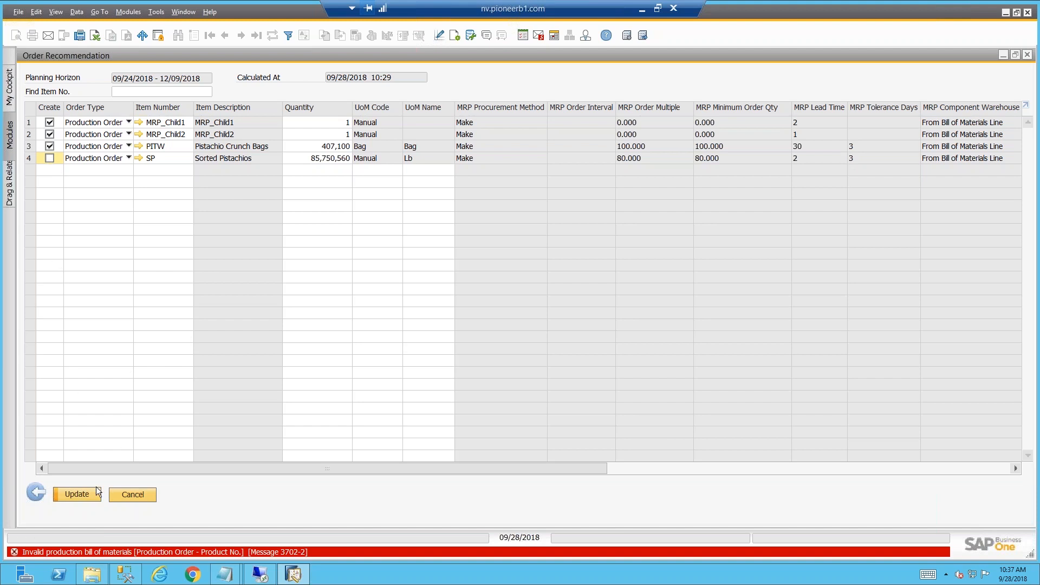
Step: Abandon the current order selection and reload the production order recommendations for the MRP Webinar scenario
click(49, 158)
click(36, 493)
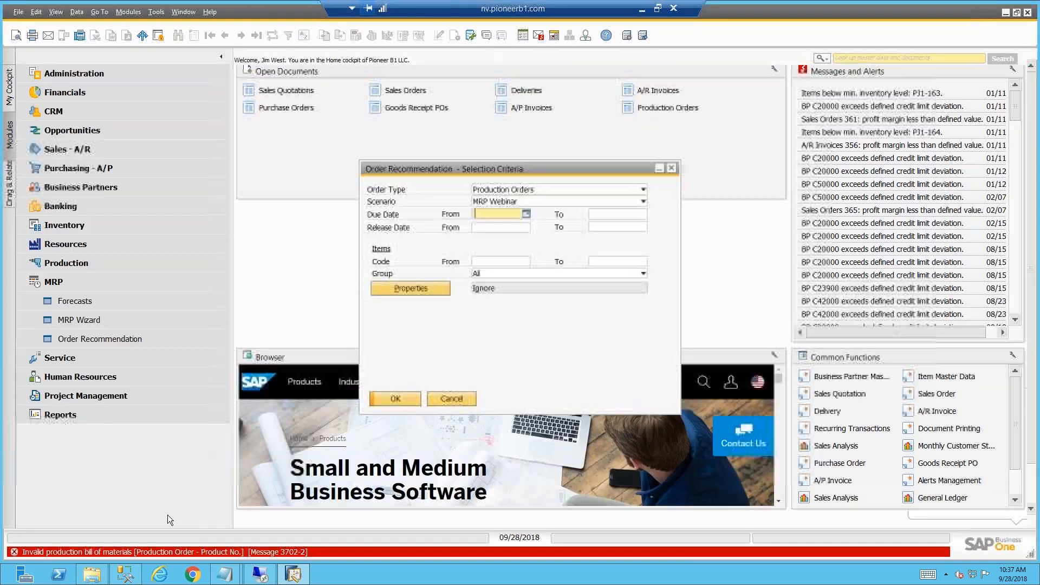
click(401, 398)
Step: Mark only the PITW and SP recommendations for creation and generate their production orders
click(50, 122)
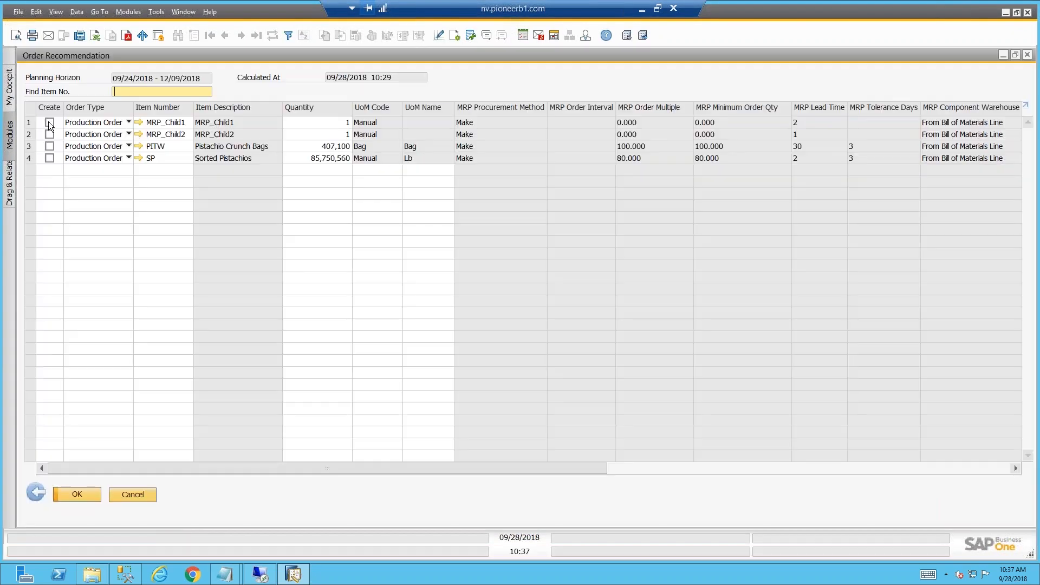
click(50, 159)
click(74, 495)
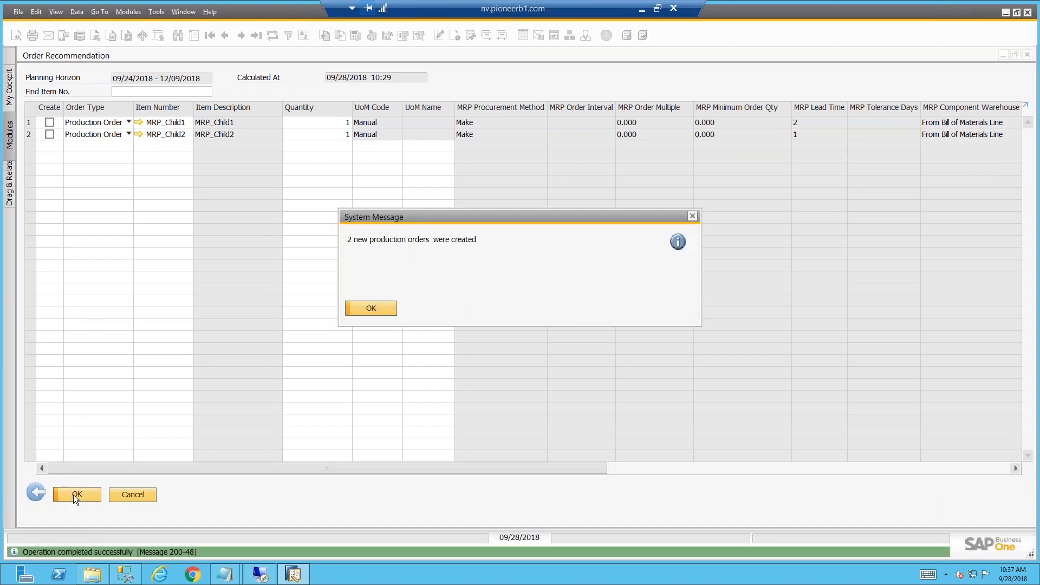
click(378, 310)
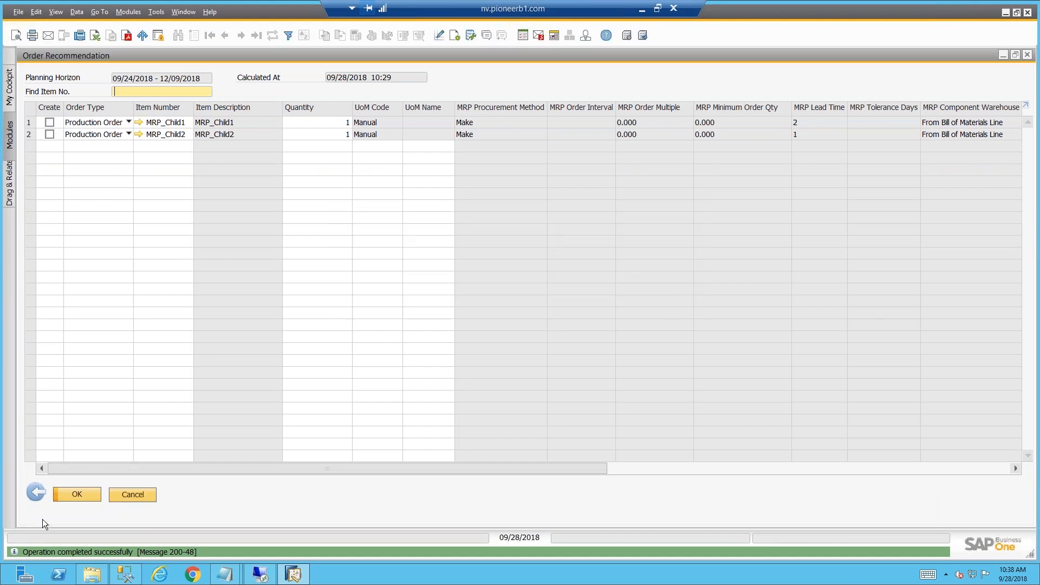
Step: Open the latest production order, for item SP, and review its due date, origin and components
click(41, 492)
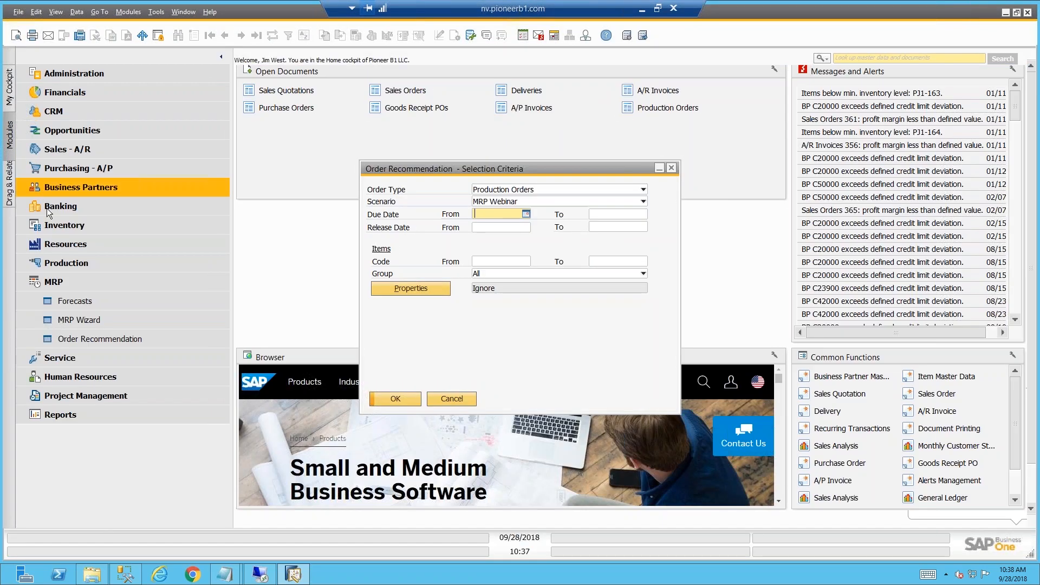
click(71, 261)
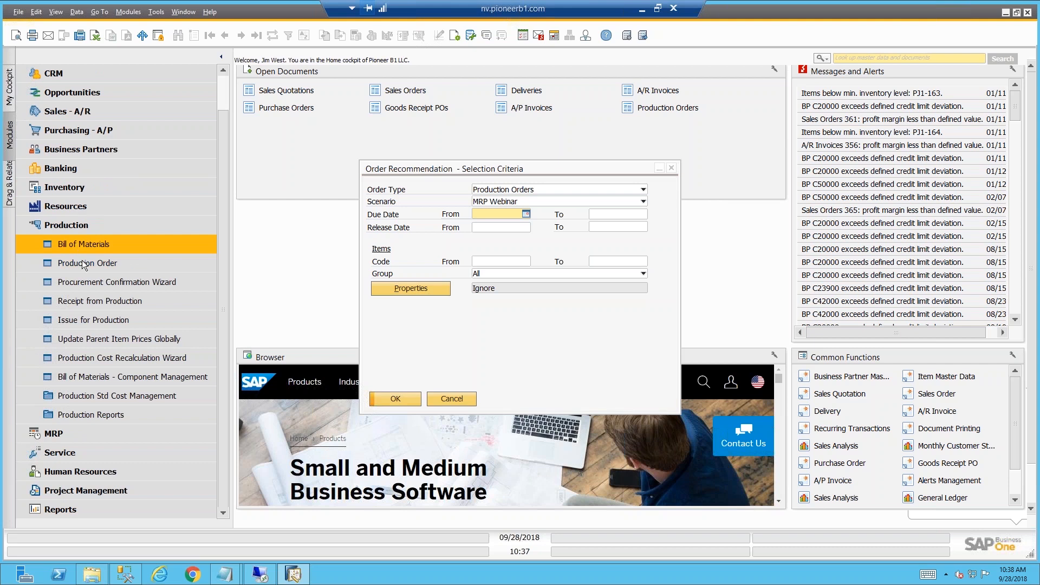
click(82, 263)
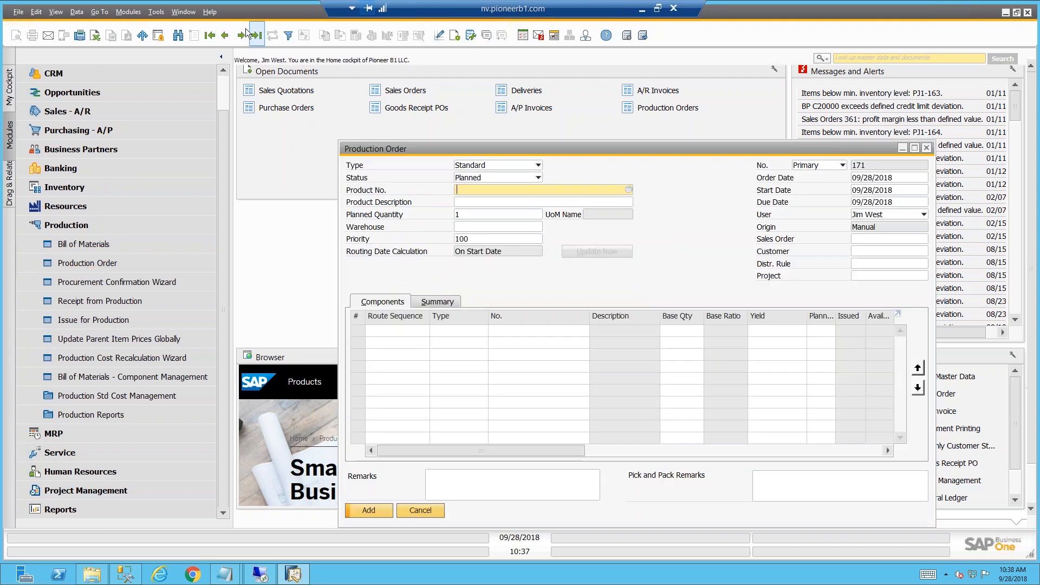
click(224, 36)
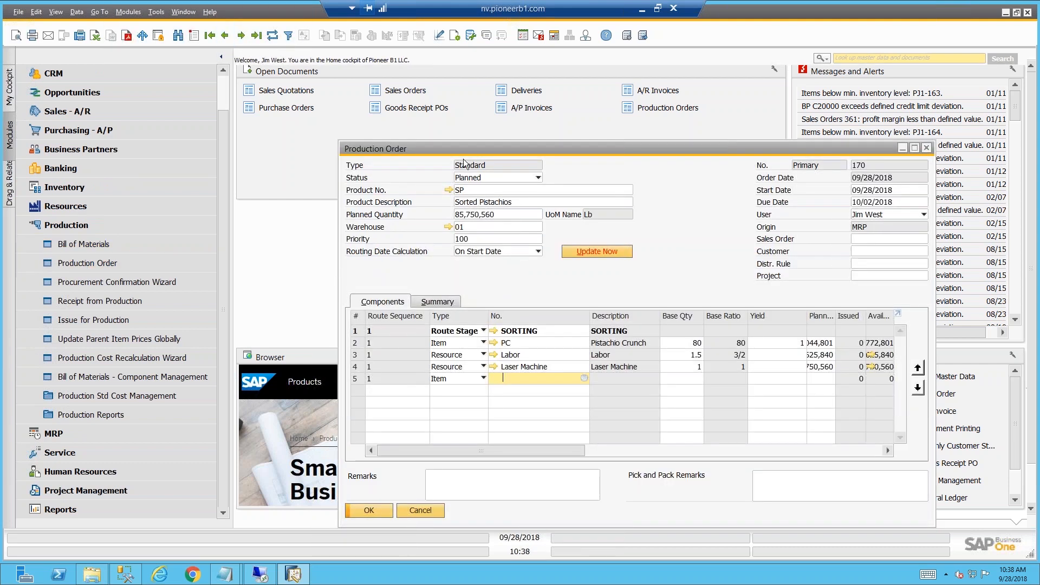
drag(452, 151, 373, 108)
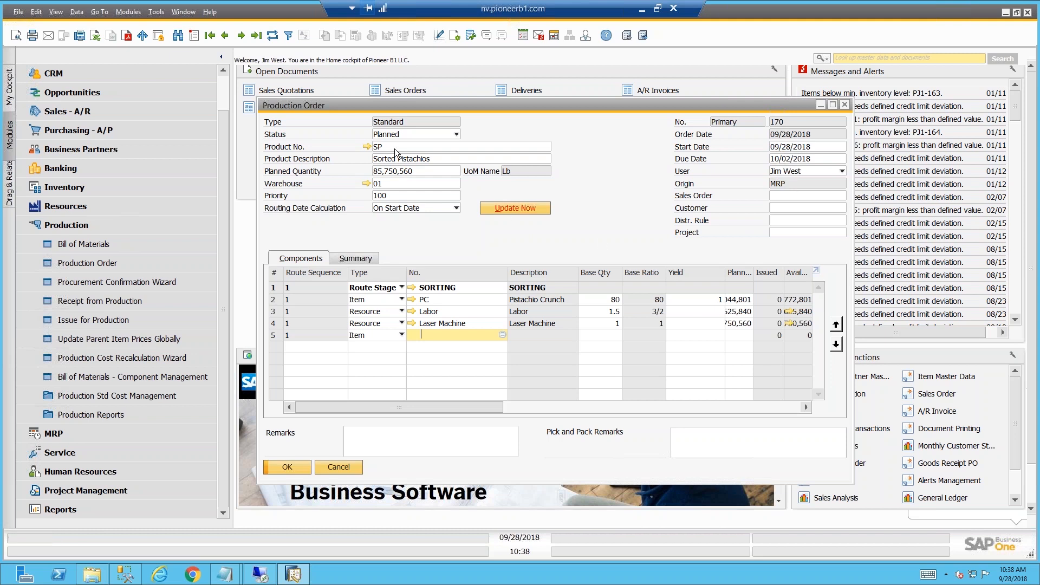
drag(402, 101, 382, 96)
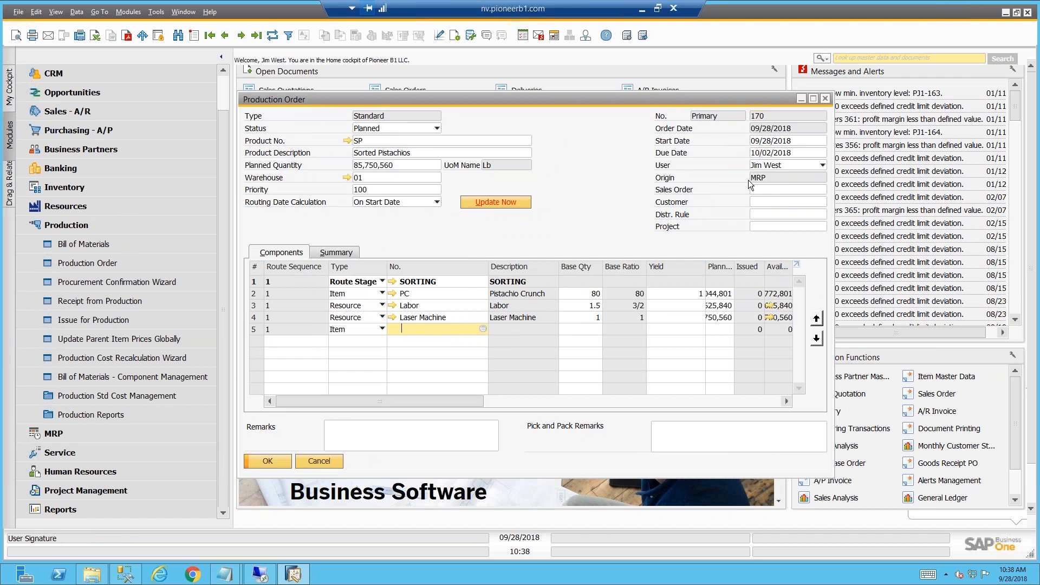
click(776, 156)
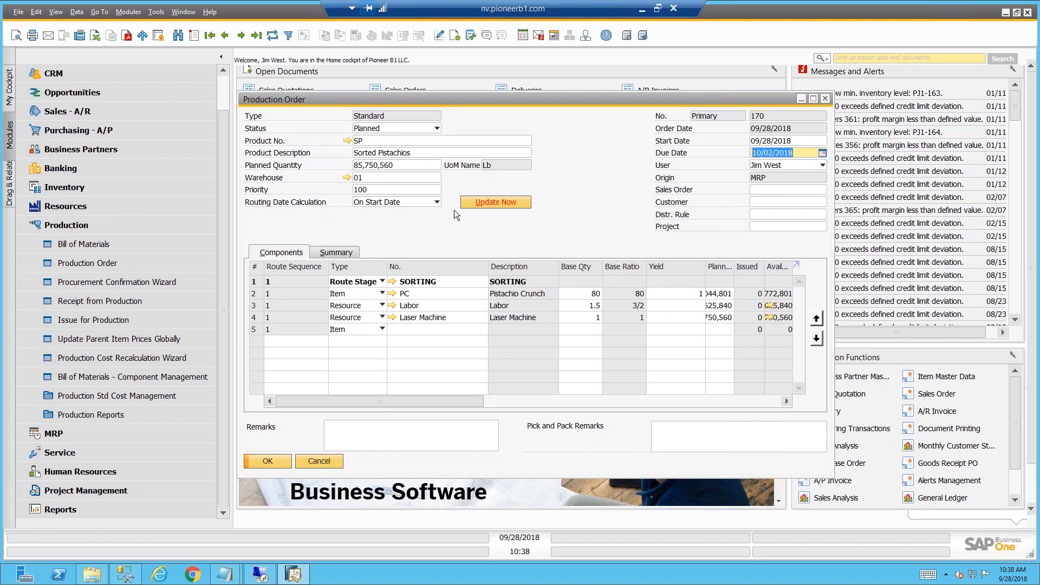
drag(460, 400, 433, 396)
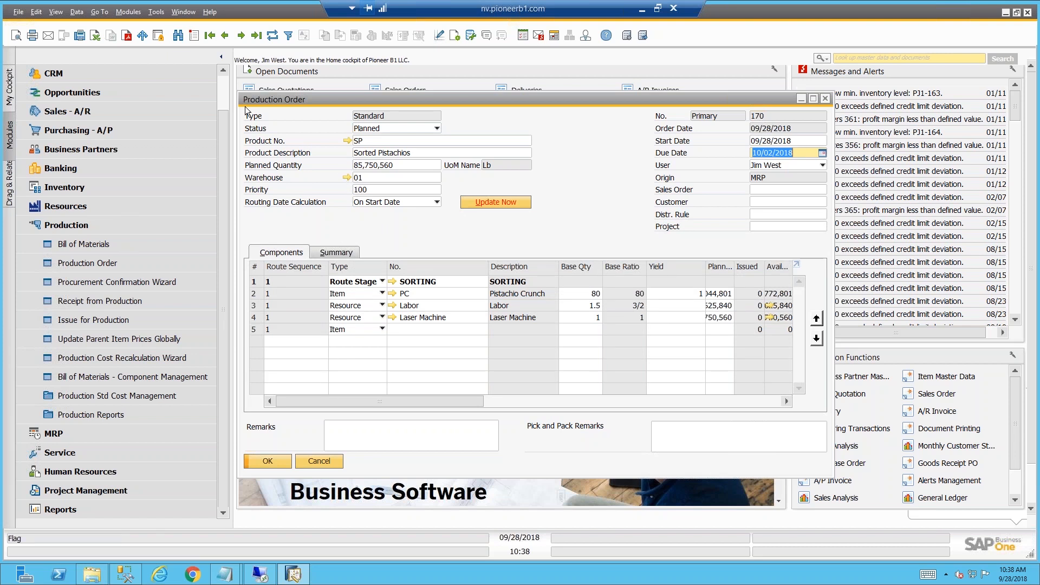
Step: Examine the preceding production order for PITW, including its start date, COOKING and BAGPACKING route stages and component lines, and close it
click(225, 35)
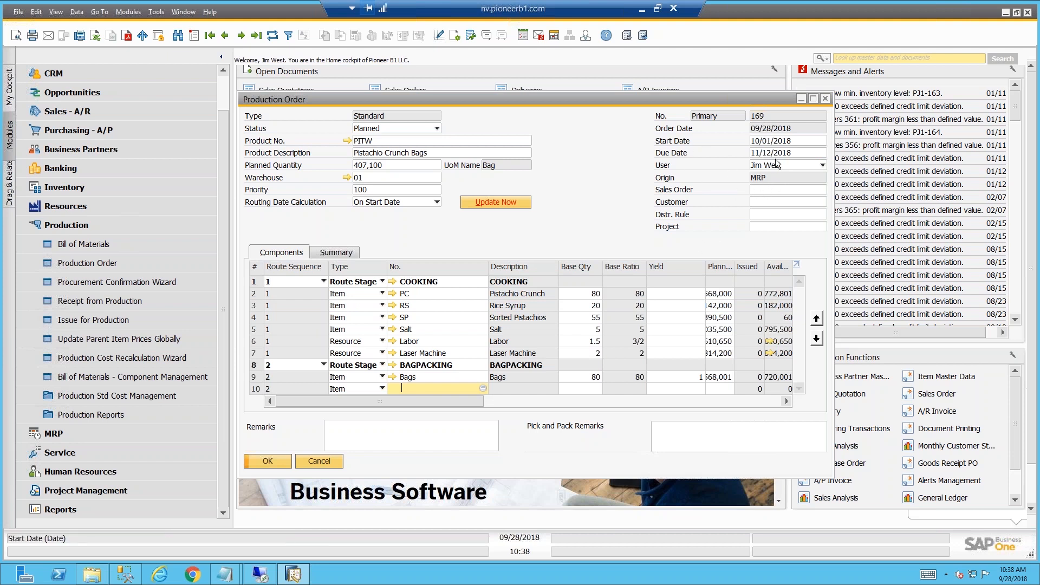
click(772, 141)
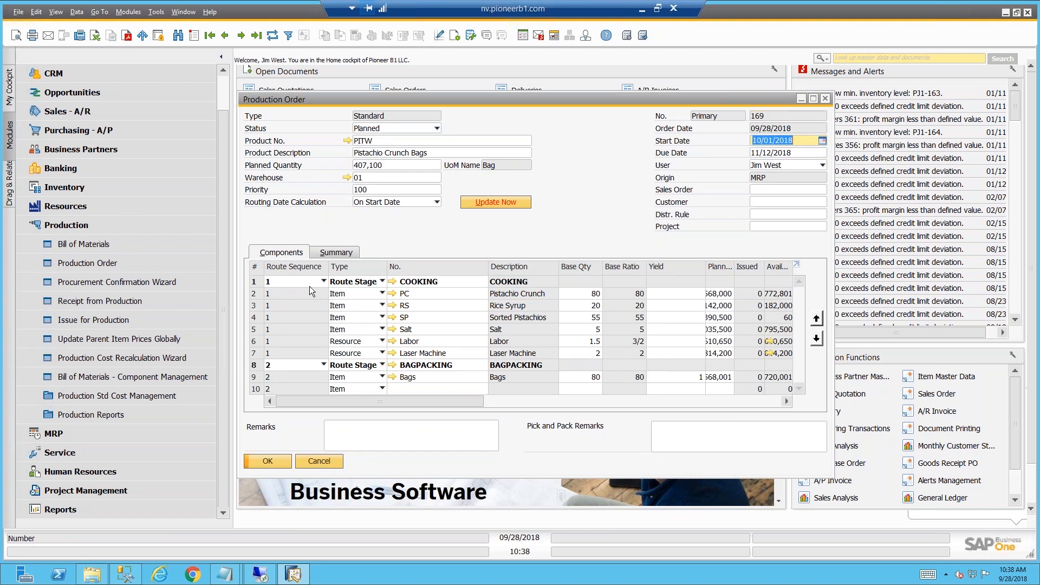
click(253, 283)
click(254, 366)
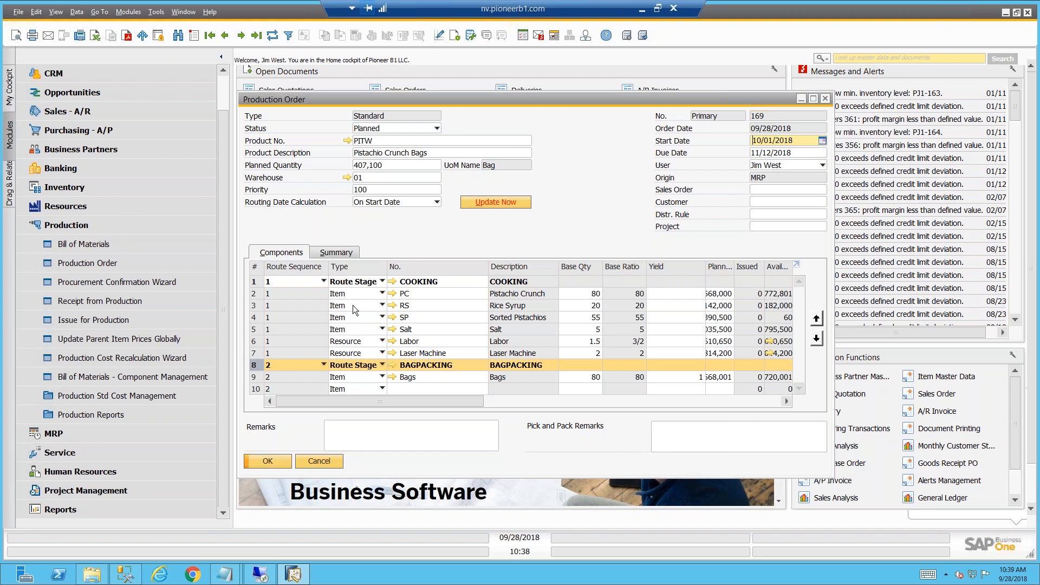
click(257, 304)
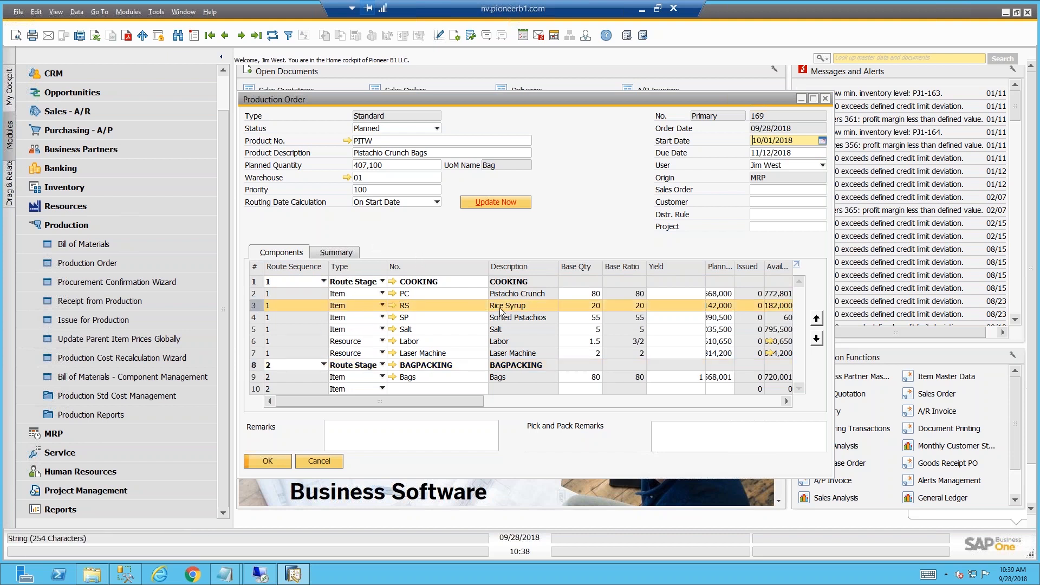
click(256, 342)
click(254, 283)
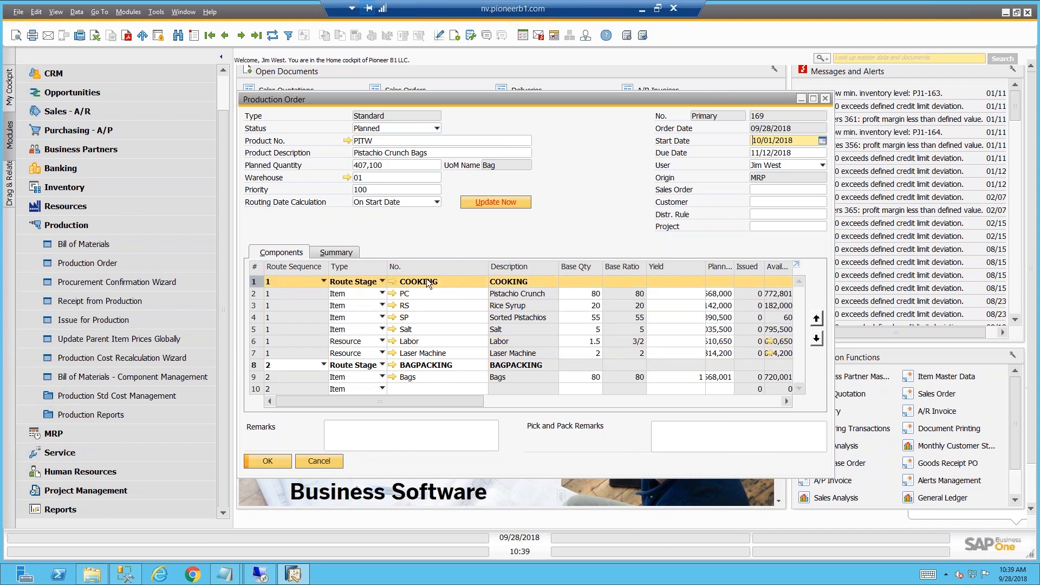
click(324, 462)
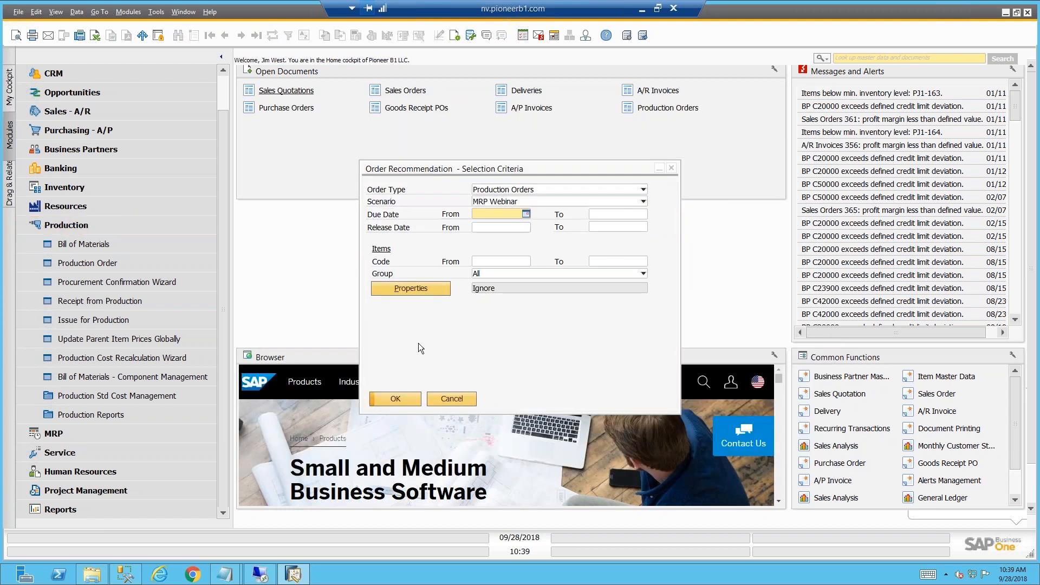
Step: Load the purchase order recommendations for the MRP Webinar scenario and show their date, vendor and price columns
click(514, 188)
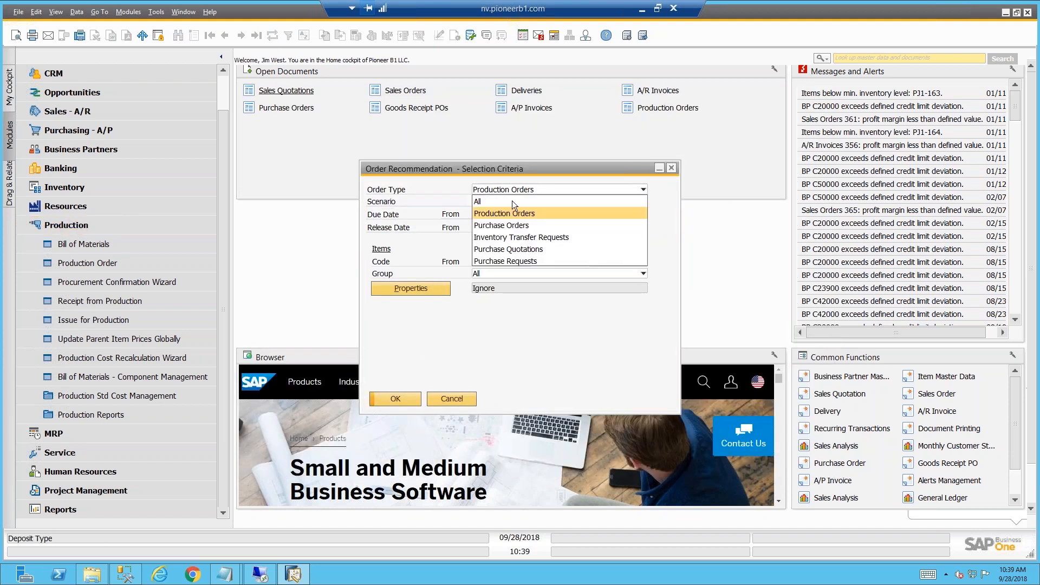
click(509, 224)
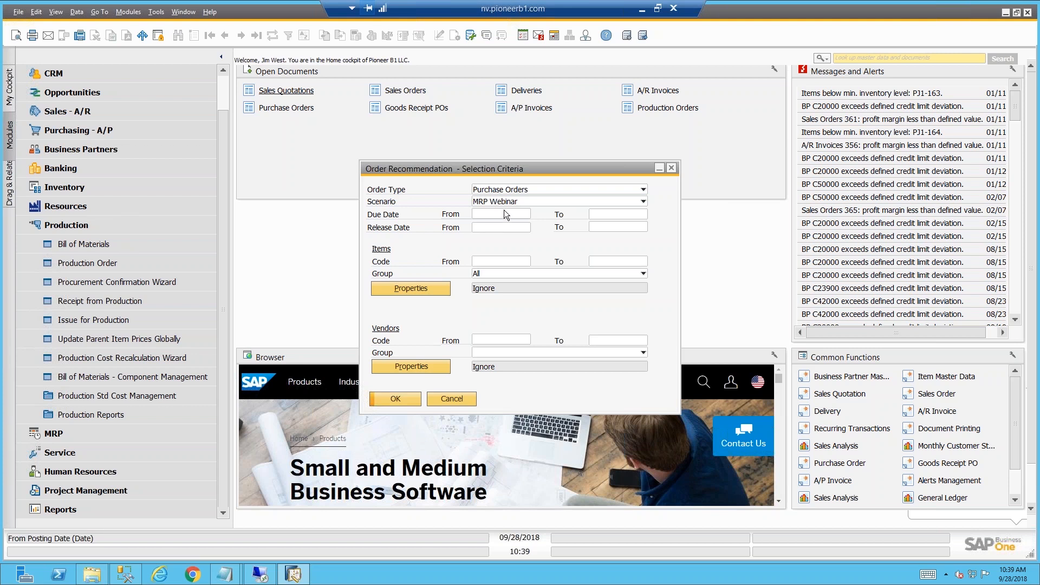
click(408, 399)
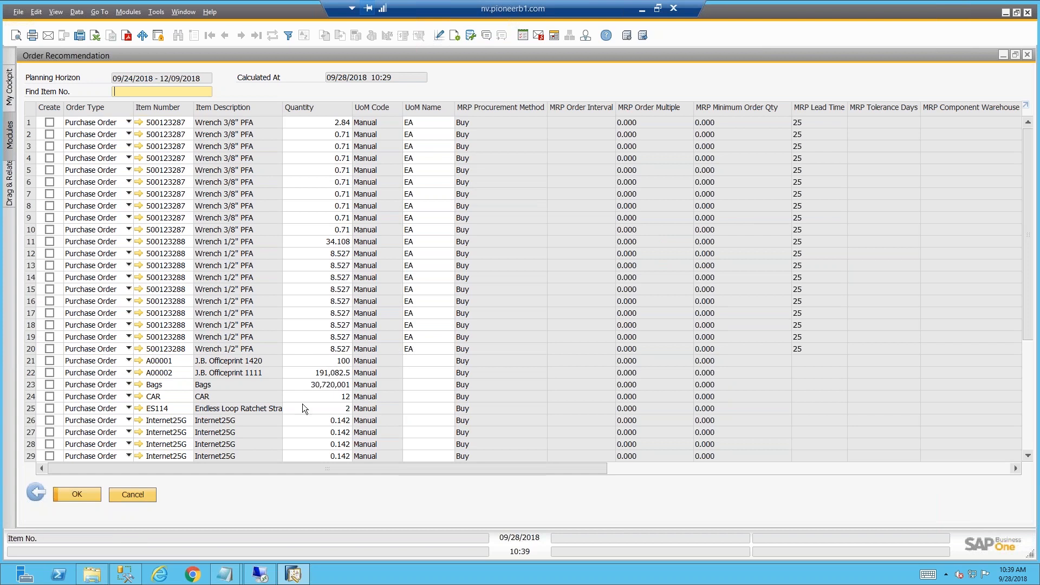
drag(374, 470, 530, 490)
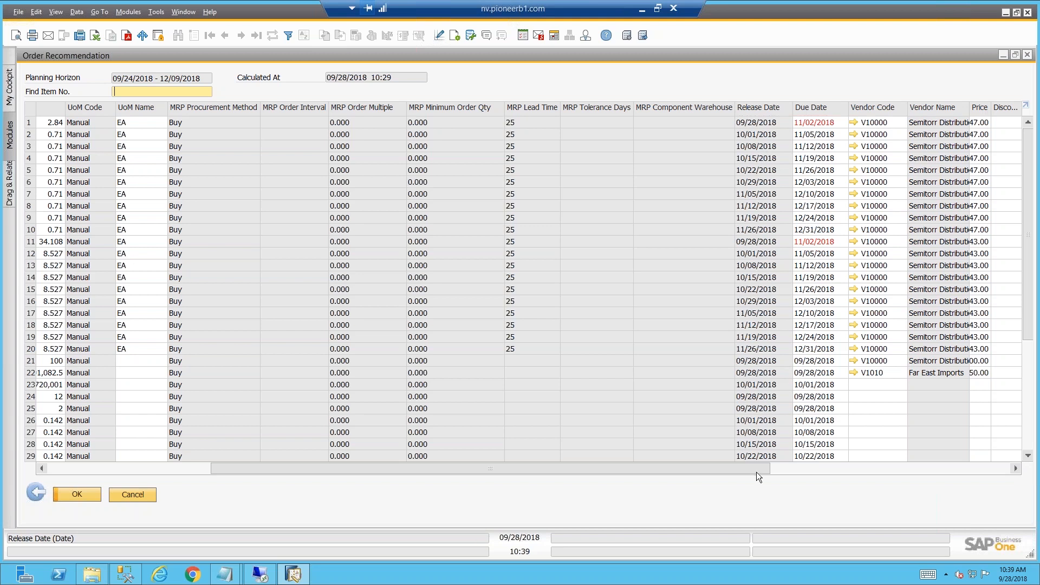
drag(828, 476, 965, 479)
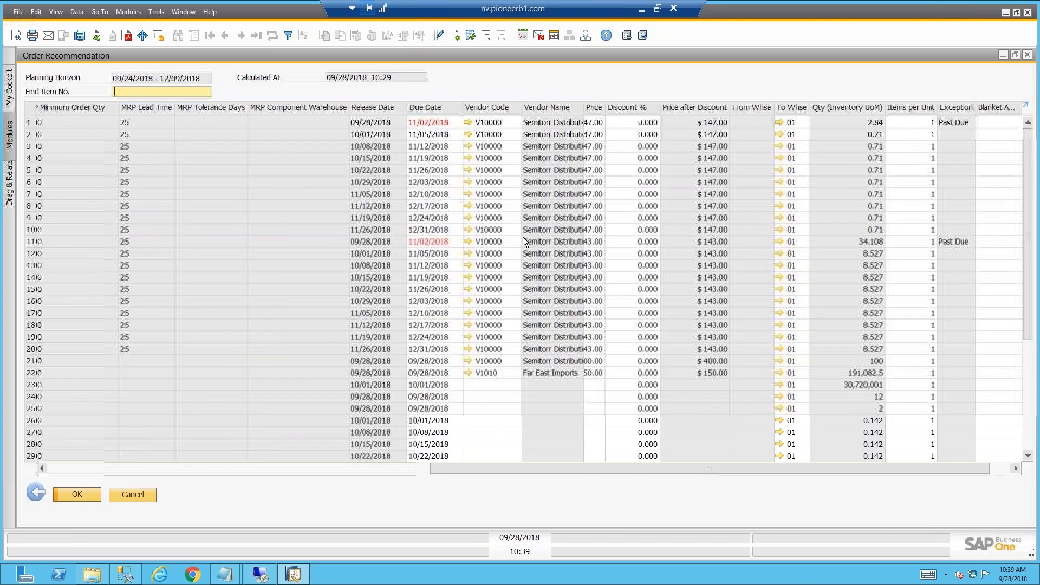
click(491, 124)
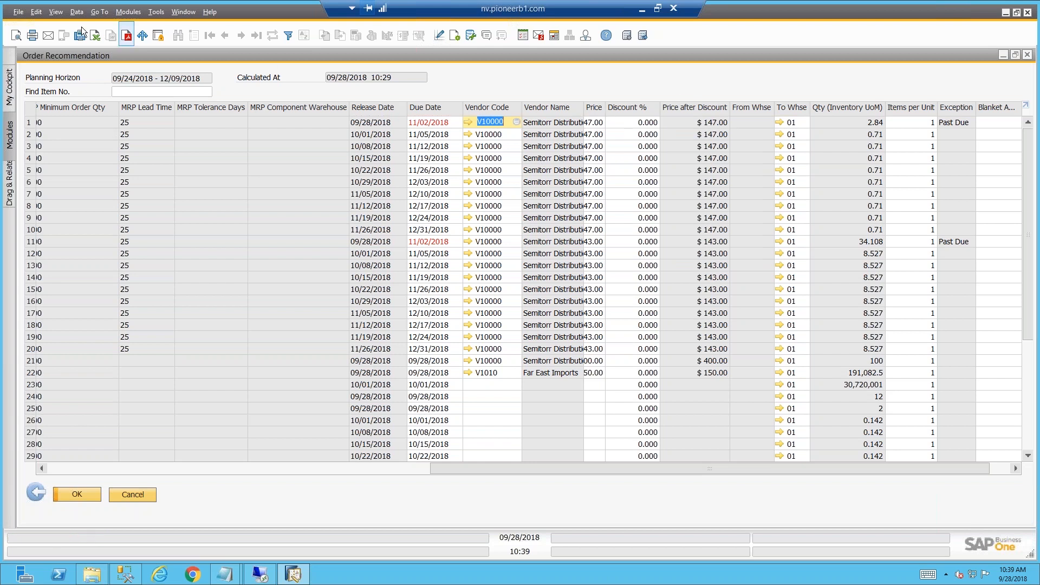
click(56, 12)
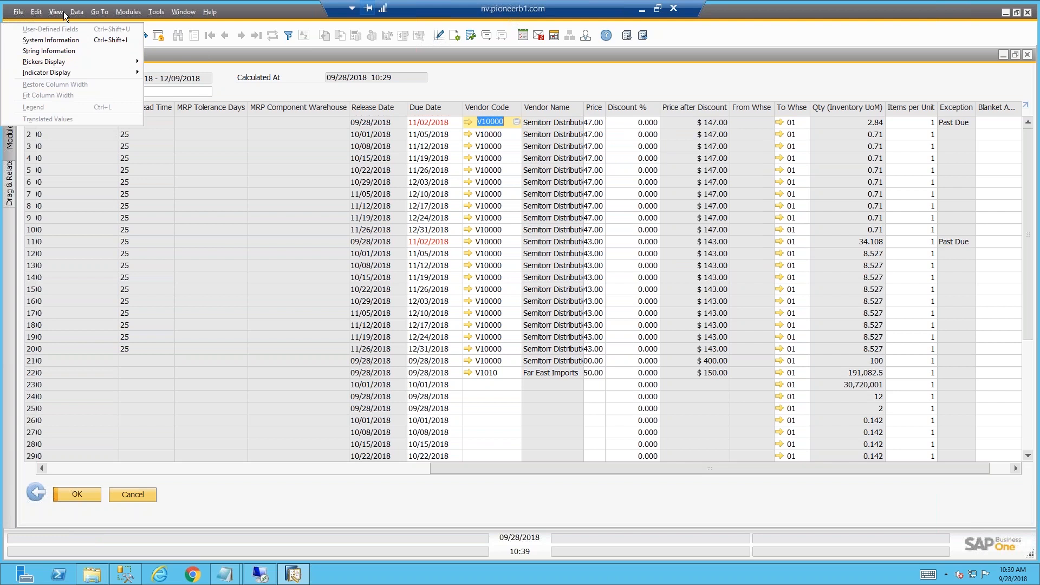
click(58, 13)
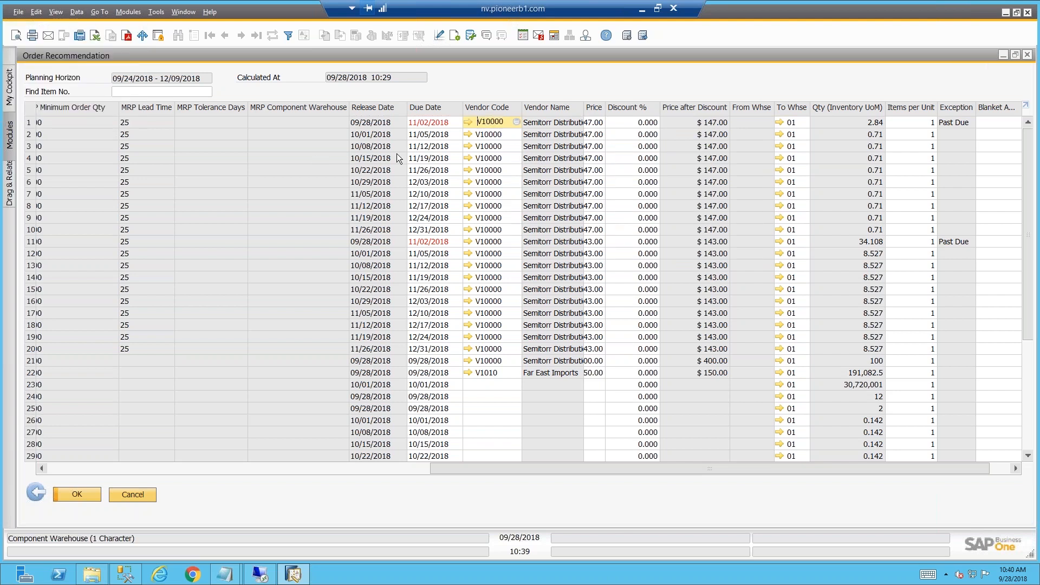
click(57, 12)
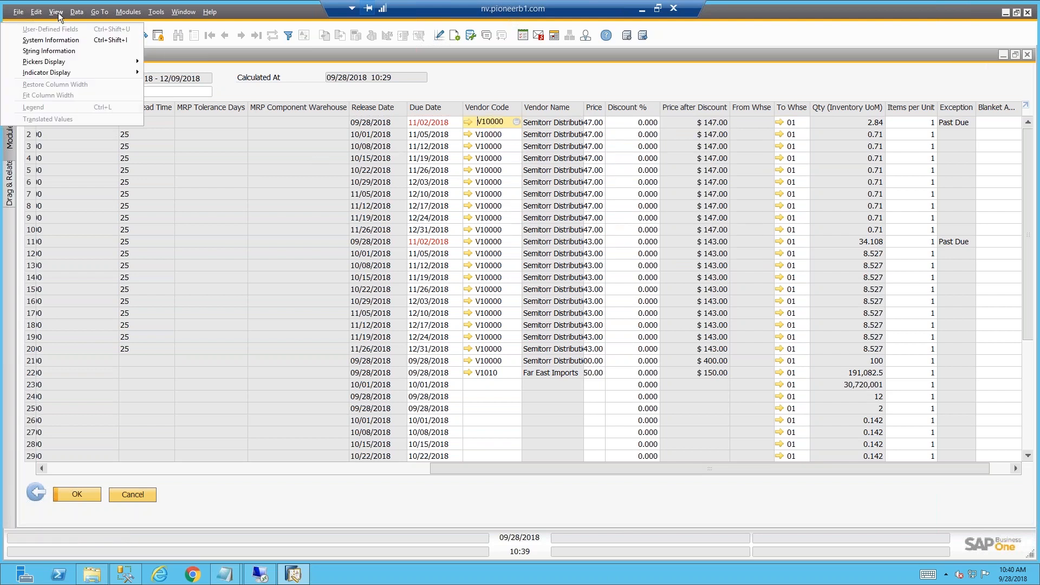
click(571, 79)
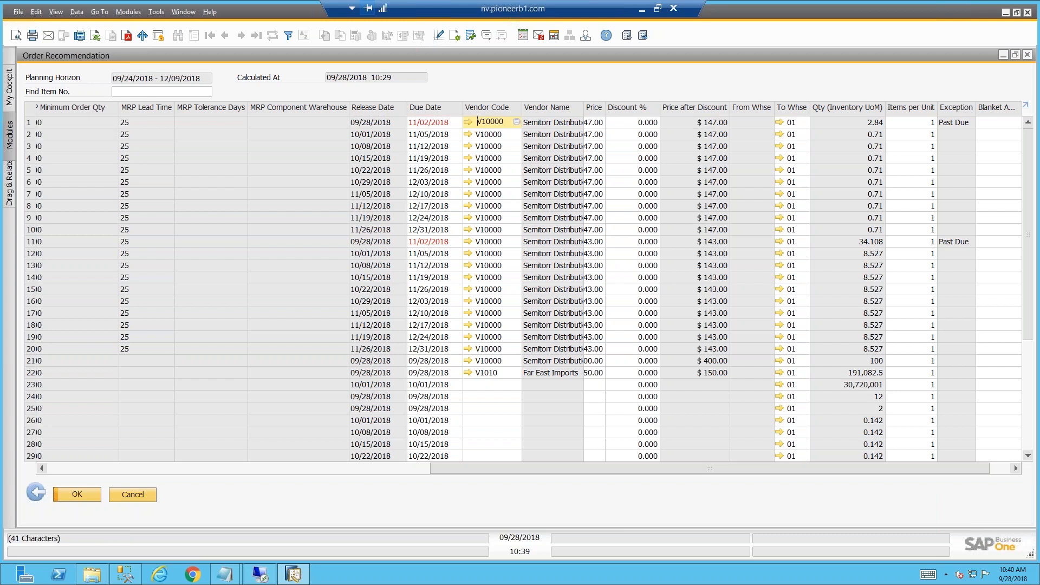
Step: Widen the Price column and change the first Wrench 3/8" PFA recommendation's vendor to V1010, updating its price for that vendor
drag(606, 109, 629, 113)
double_click(506, 122)
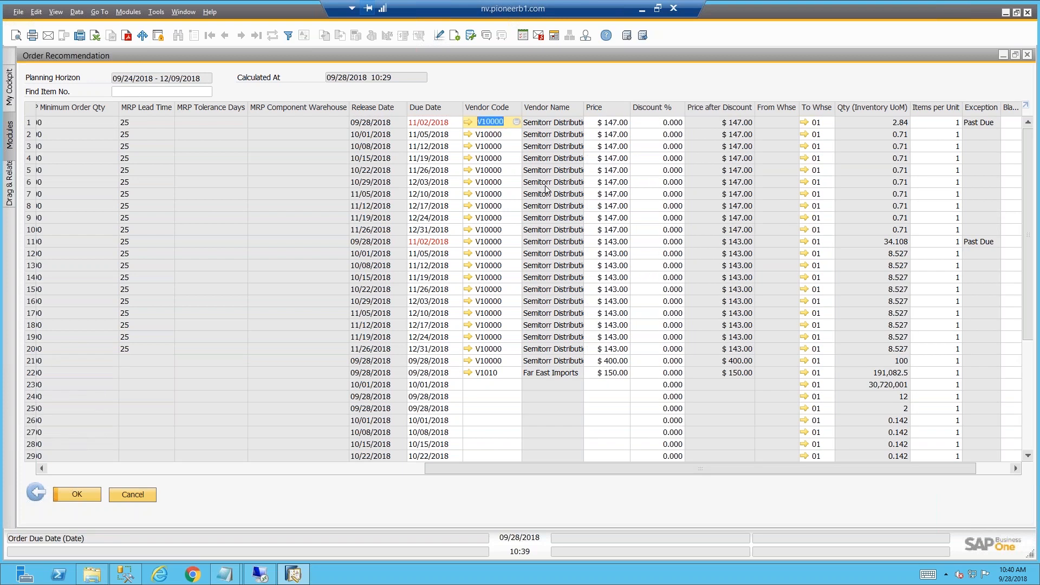
key(Delete)
key(Tab)
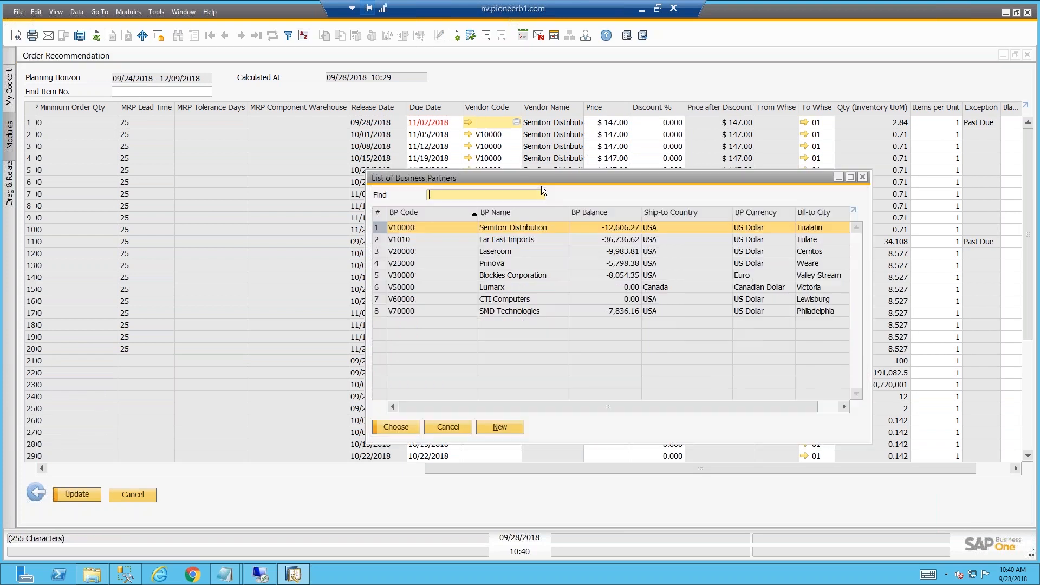
key(Down)
key(Down)
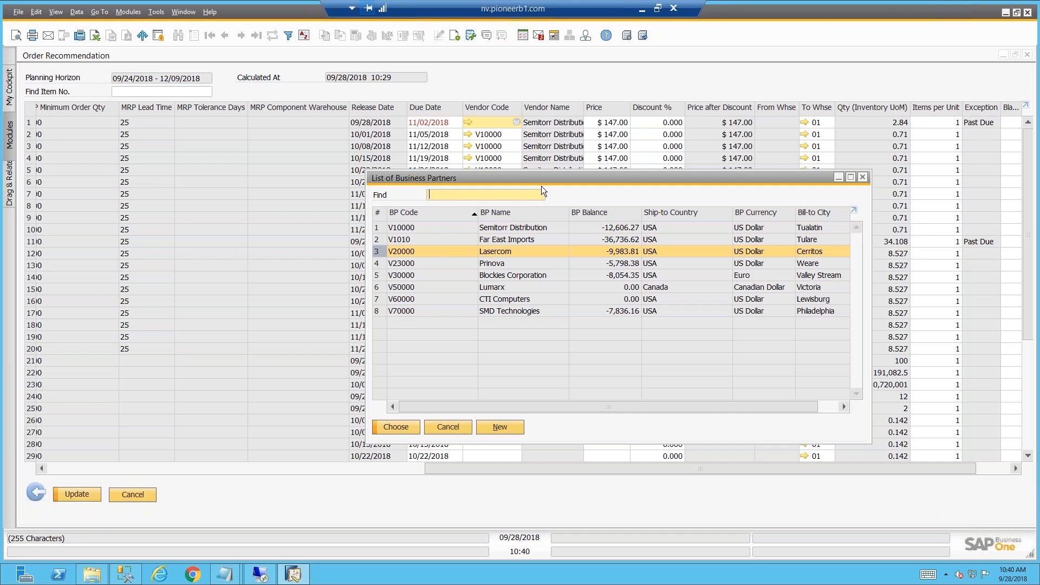
key(Up)
key(Return)
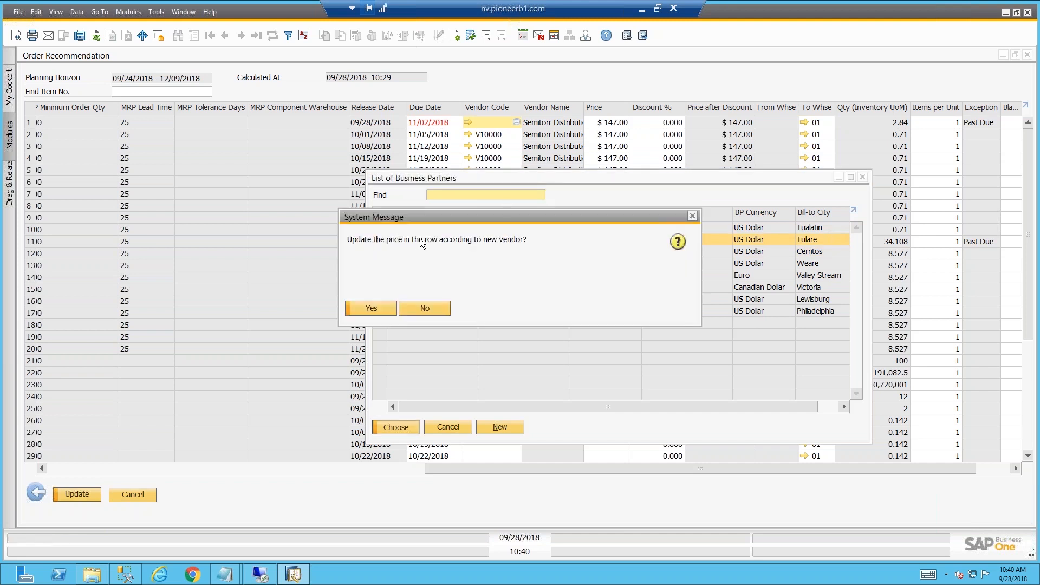
click(371, 307)
click(616, 120)
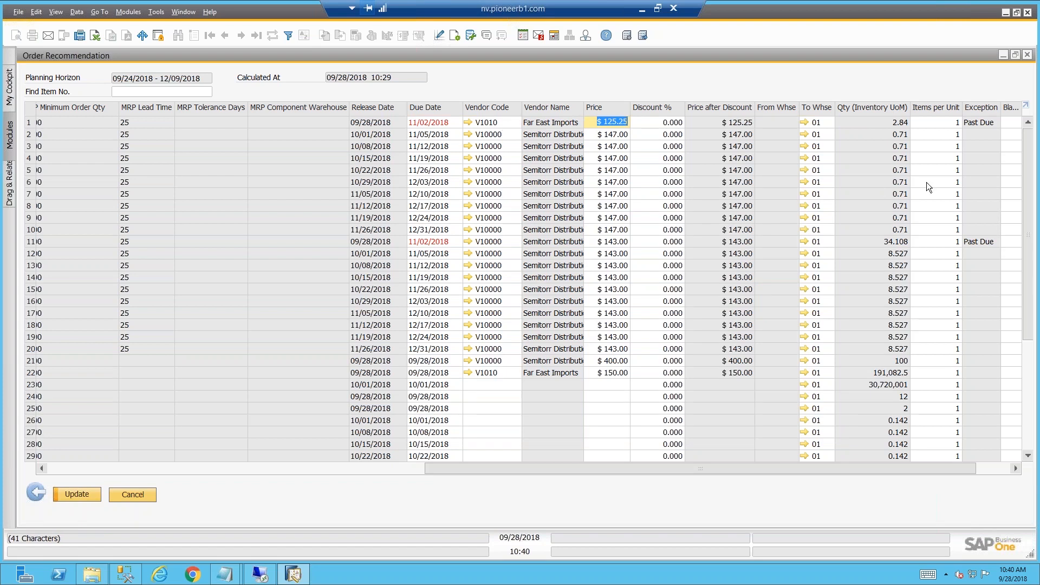
Step: Assign vendor V10000 to the Bags recommendation, accept the price update for that vendor, and set its price to $36.00
drag(809, 469, 292, 454)
scroll(180, 411, down, 1)
scroll(180, 412, down, 2)
drag(247, 468, 634, 490)
click(450, 324)
click(450, 339)
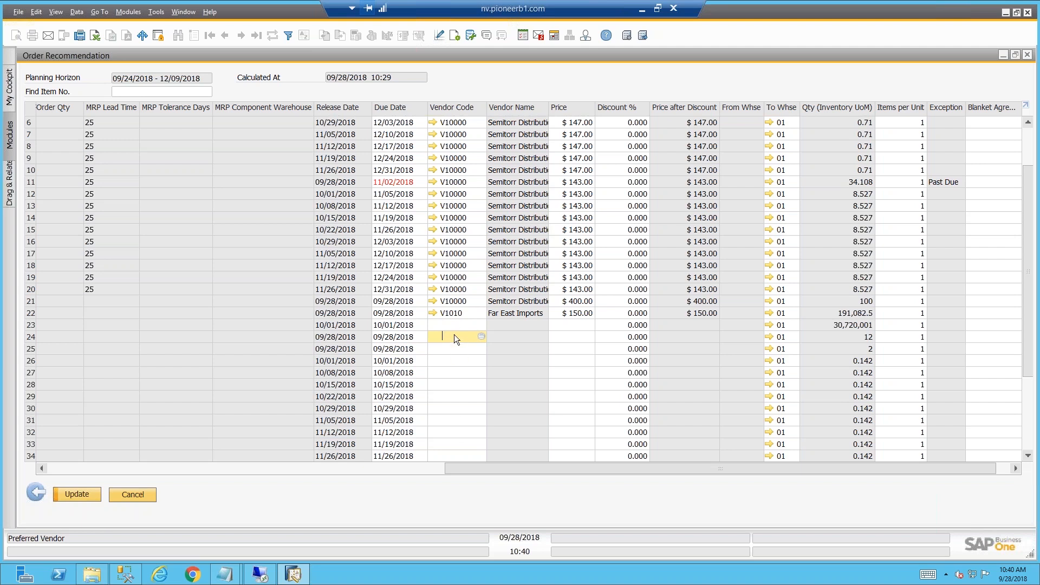
click(466, 326)
click(480, 324)
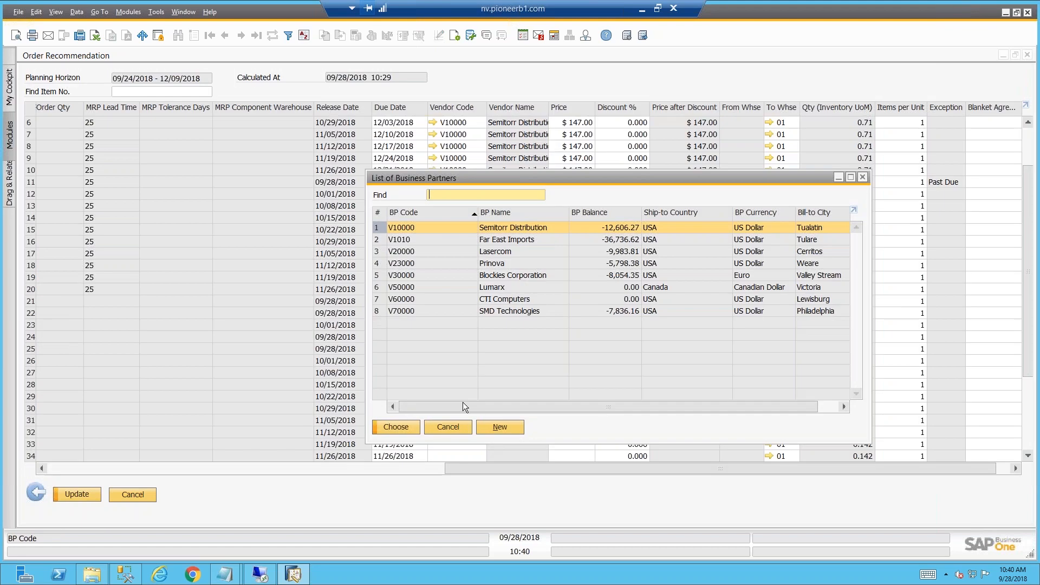
double_click(499, 225)
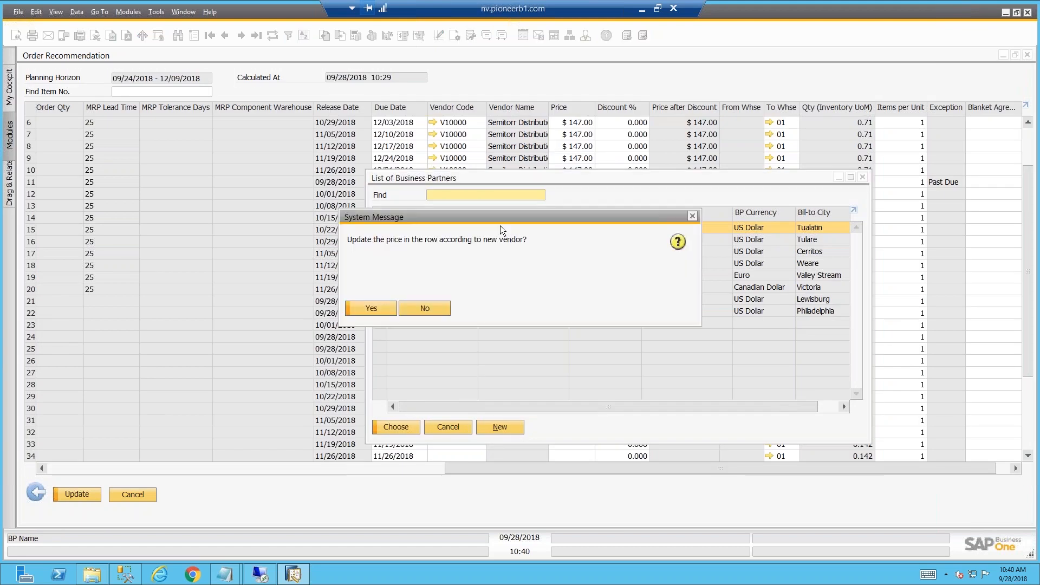
click(385, 305)
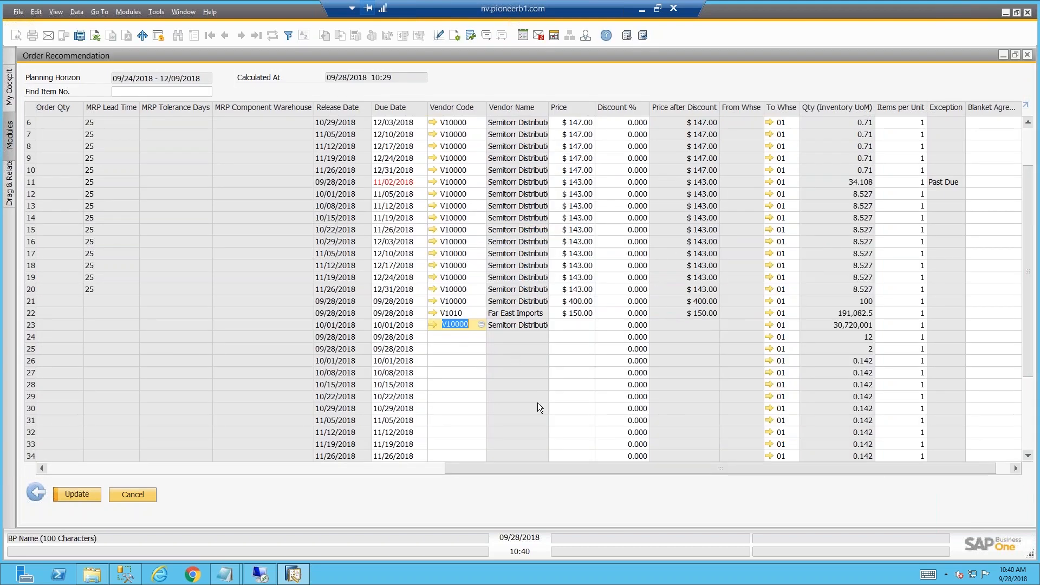
click(575, 328)
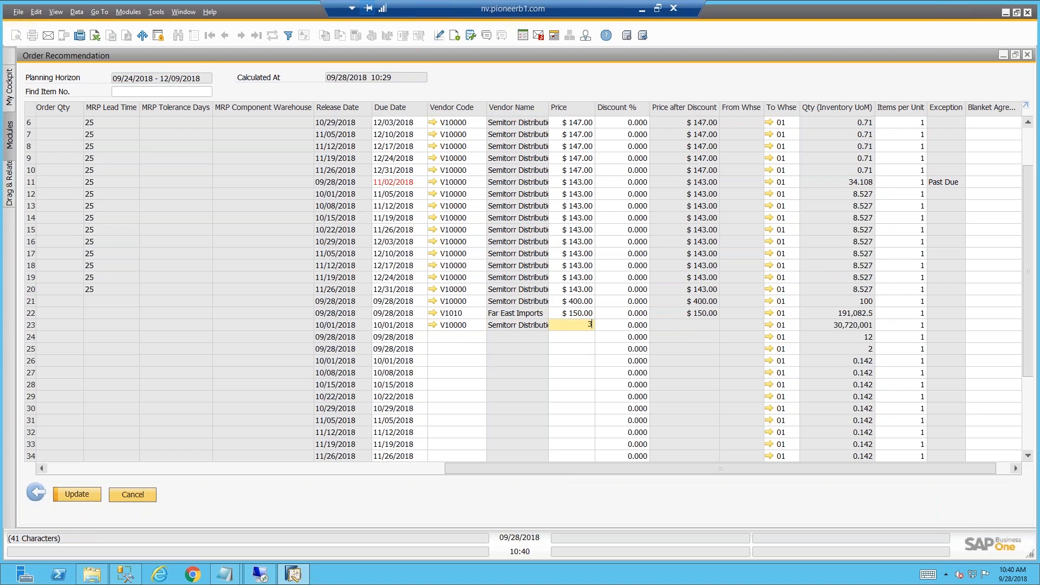
key(Tab)
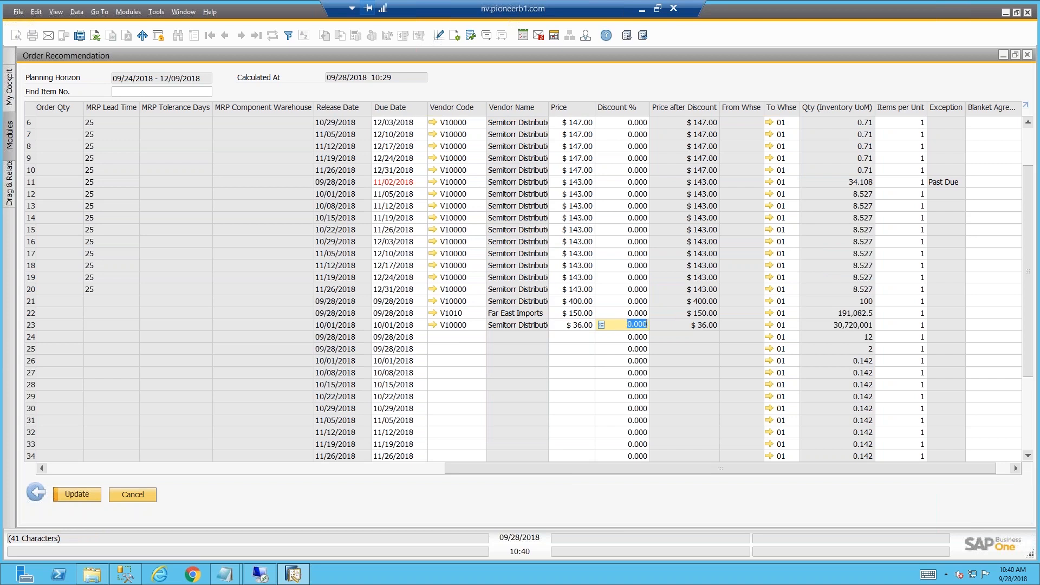
Step: Check the last purchase prices of Bags for vendor V10000 and for all vendors, plus the row's warehouse and blanket agreement fields
click(579, 324)
key(ctrl+Tab)
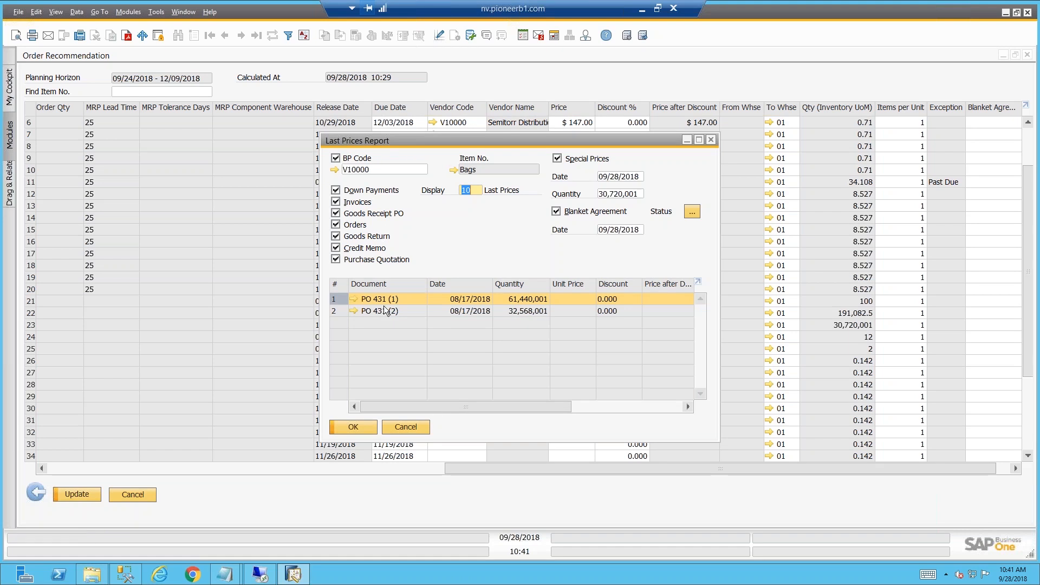
key(Escape)
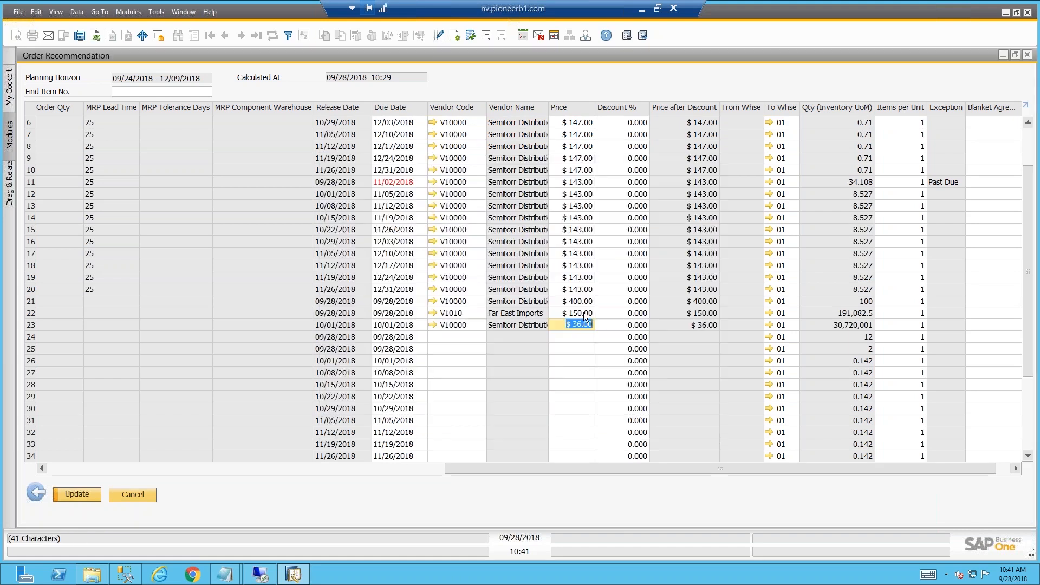
right_click(573, 325)
click(563, 326)
key(ctrl+Tab)
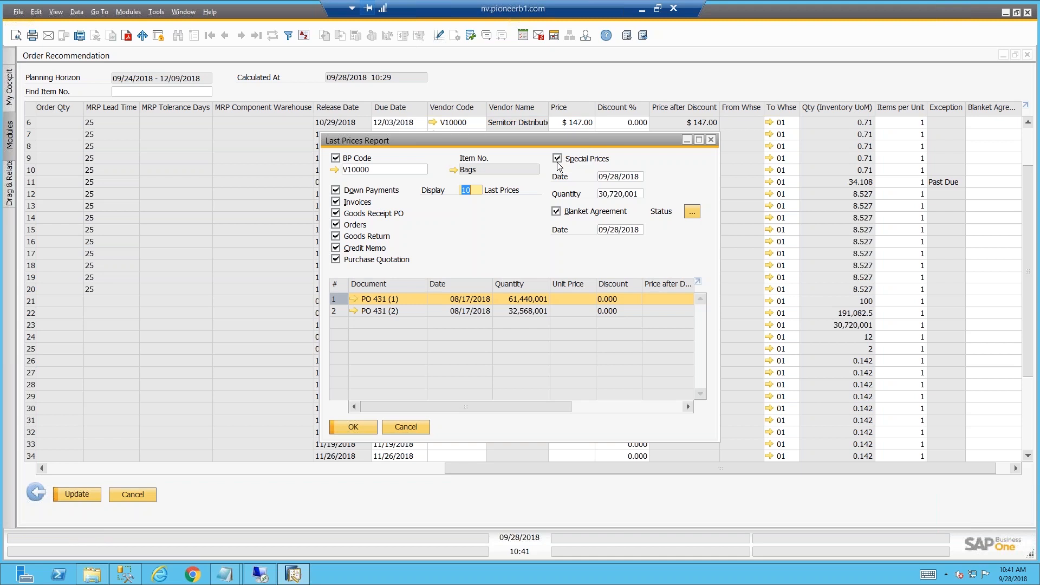
click(336, 159)
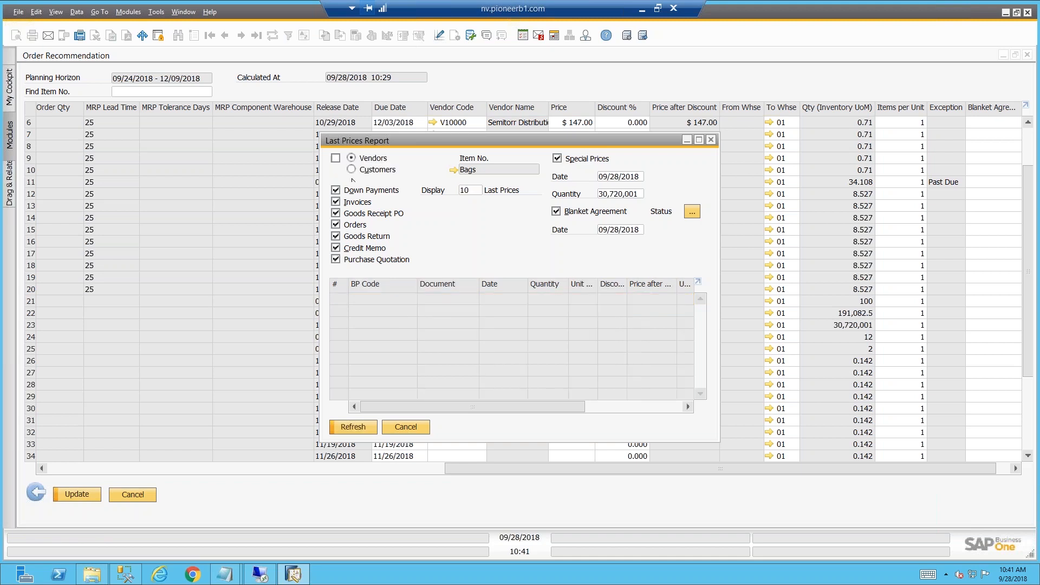
click(353, 427)
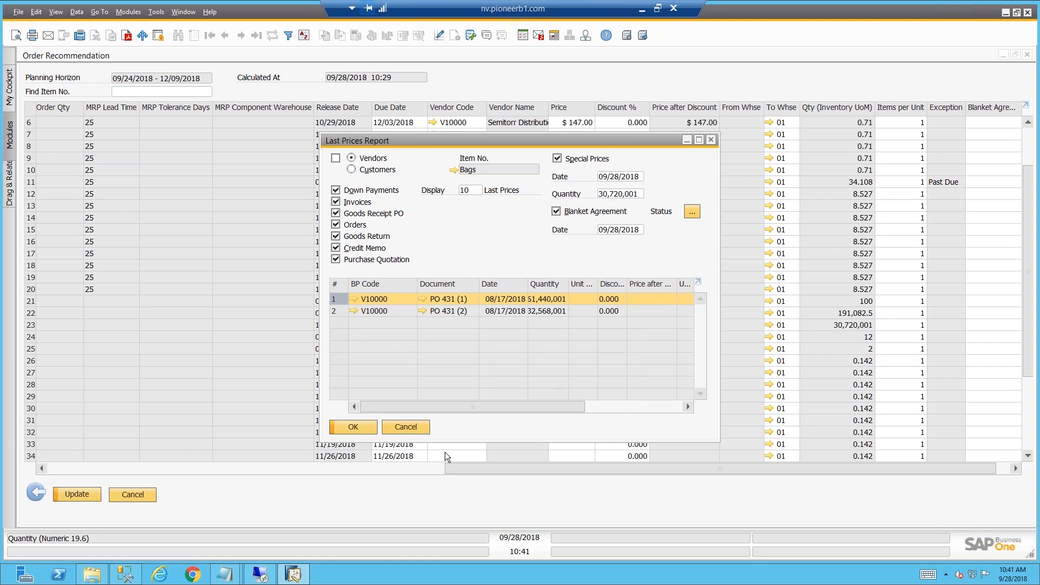
click(362, 430)
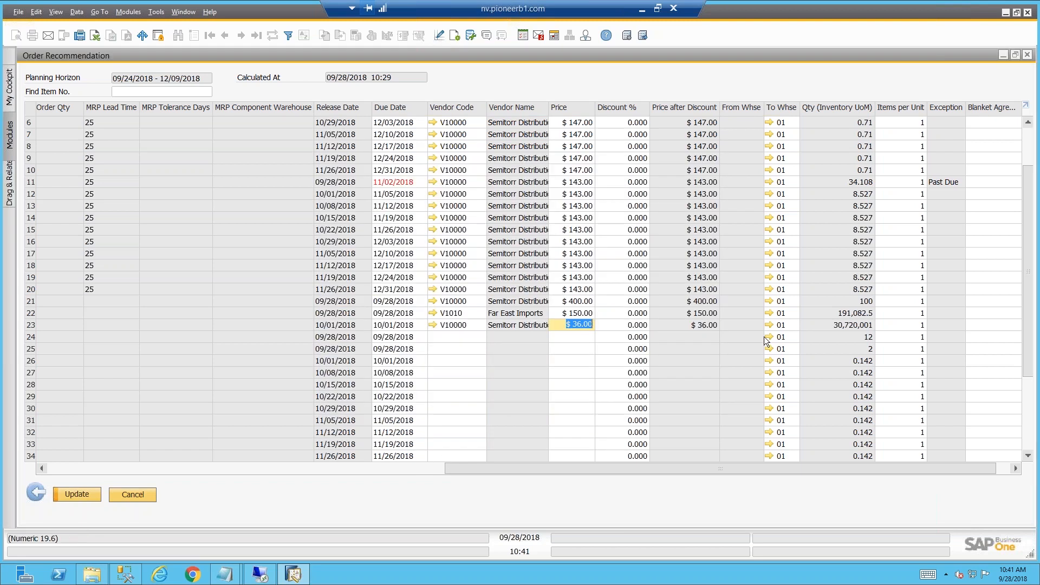
click(786, 326)
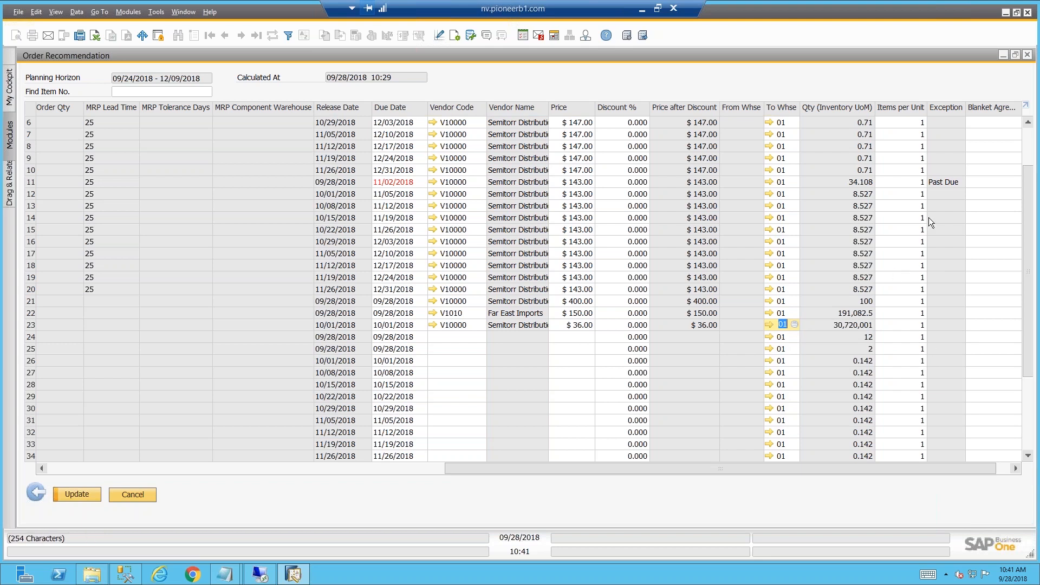
drag(911, 473, 972, 473)
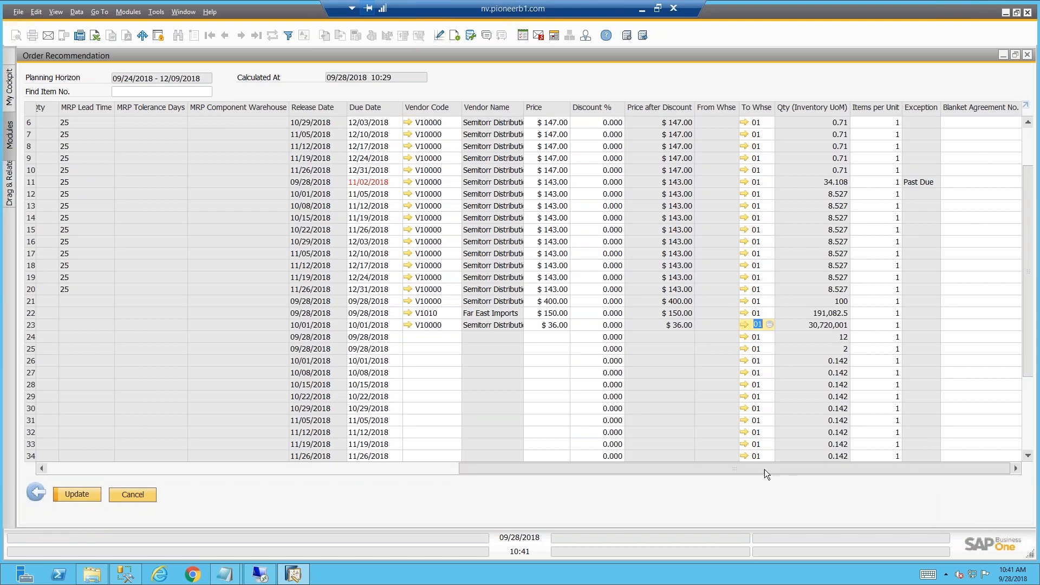
Step: Mark all purchase order recommendations for creation, check their vendor and price columns, and clear all the marks
drag(737, 474, 227, 355)
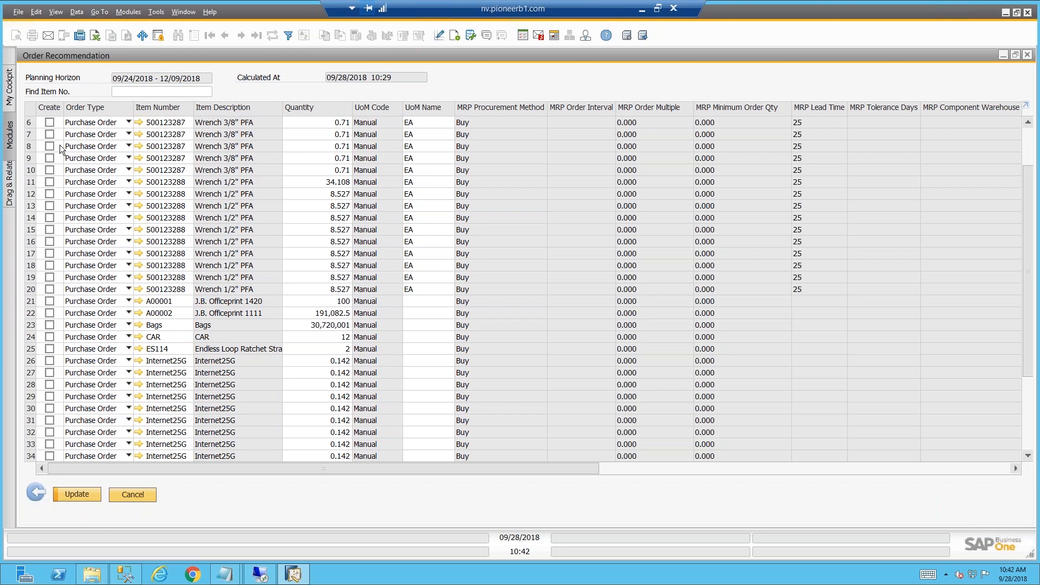
click(50, 122)
click(50, 133)
click(50, 169)
double_click(49, 113)
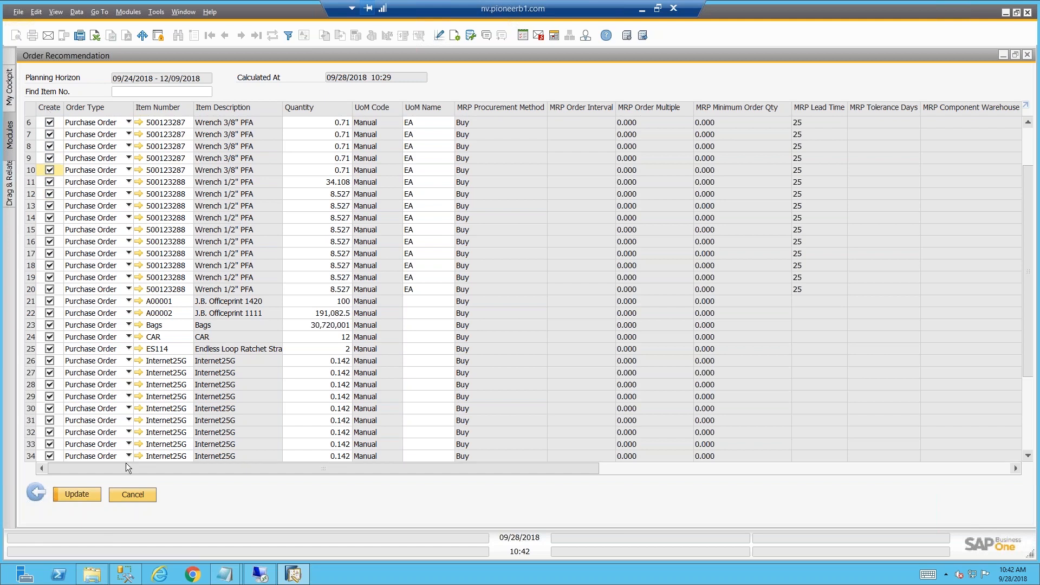
drag(256, 469, 628, 466)
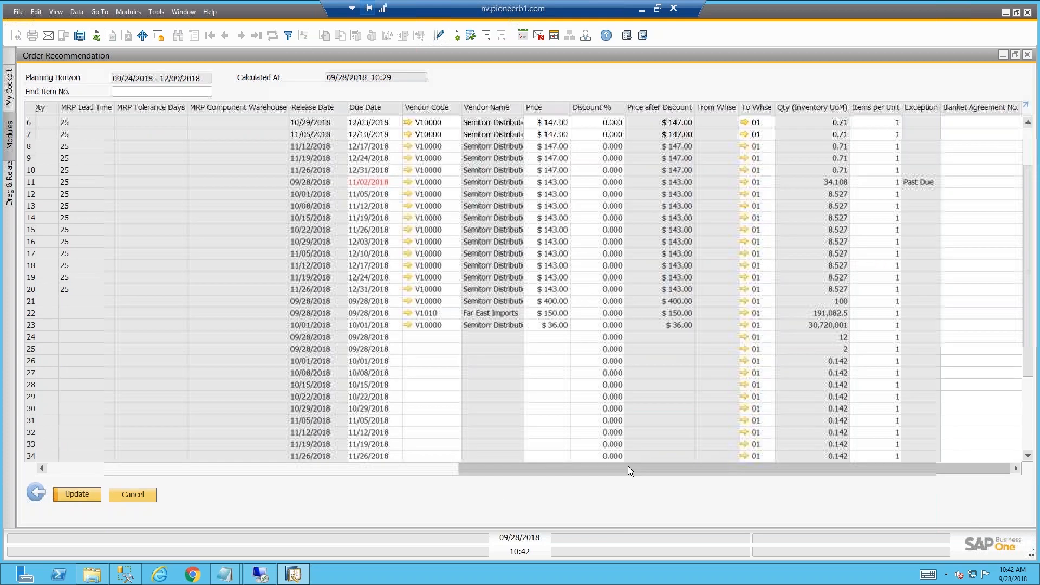
click(169, 468)
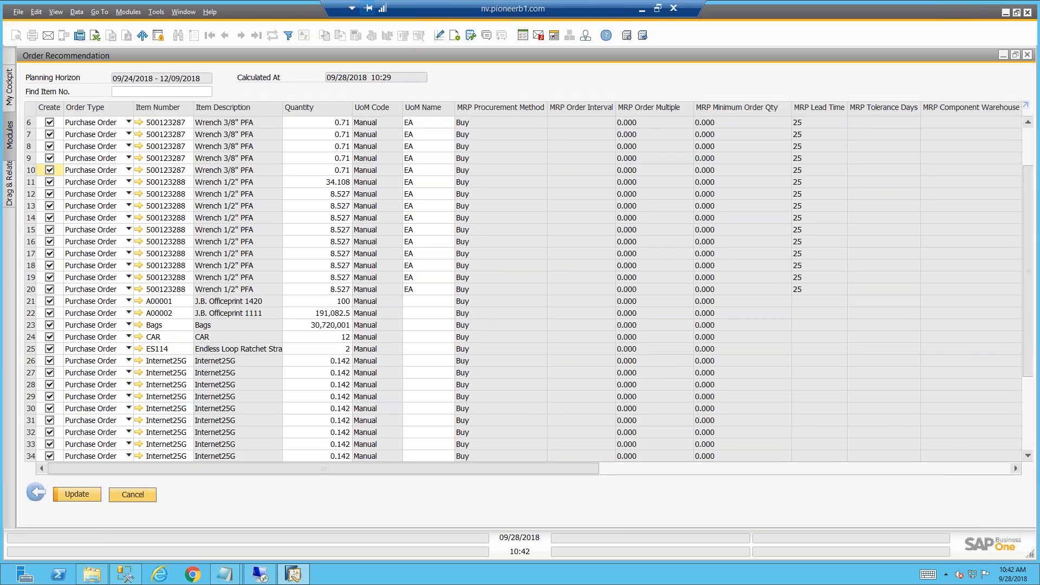
double_click(47, 111)
Step: Mark the first seven Wrench 3/8" PFA recommendations for creation, generate their purchase orders, and return to the selection criteria
click(50, 124)
click(50, 135)
scroll(1018, 302, up, 1)
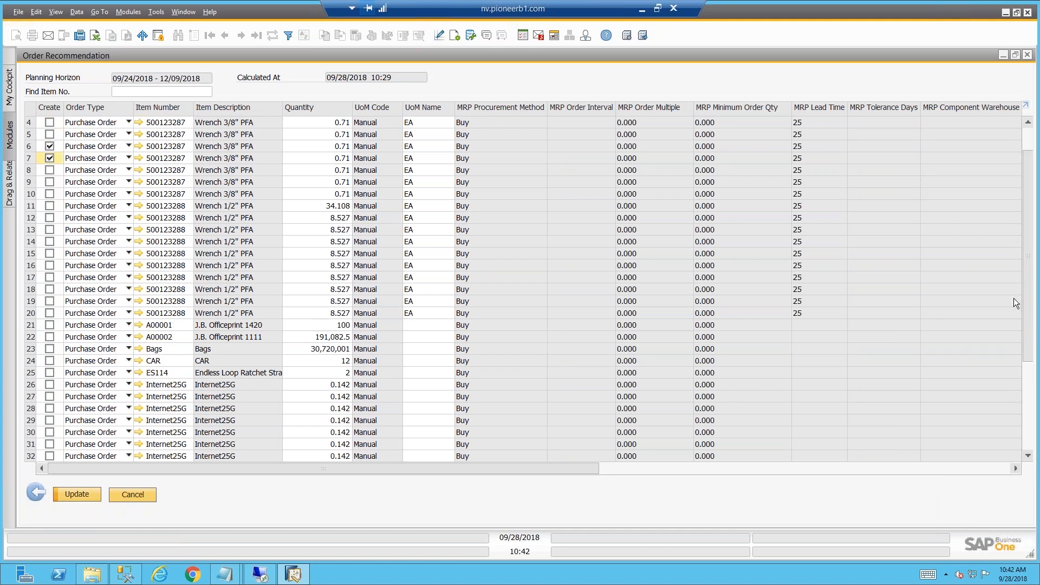
scroll(1018, 301, up, 1)
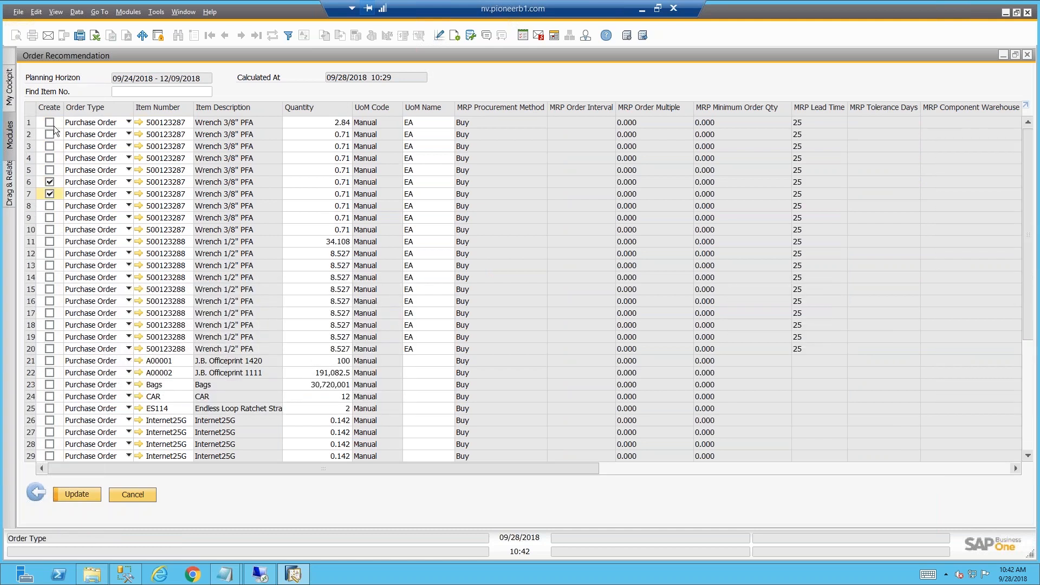
click(50, 123)
click(49, 158)
click(50, 170)
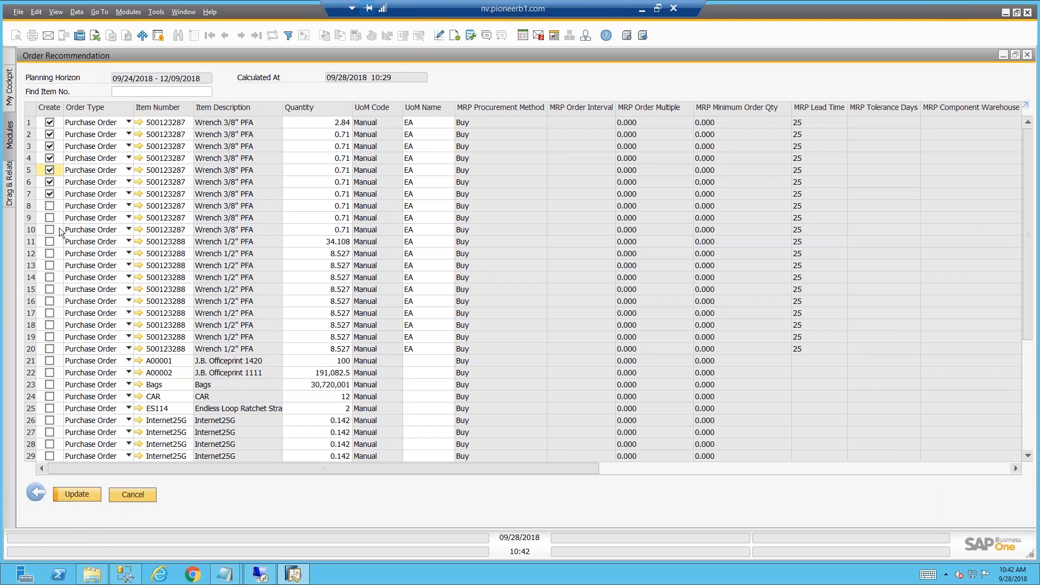
click(82, 494)
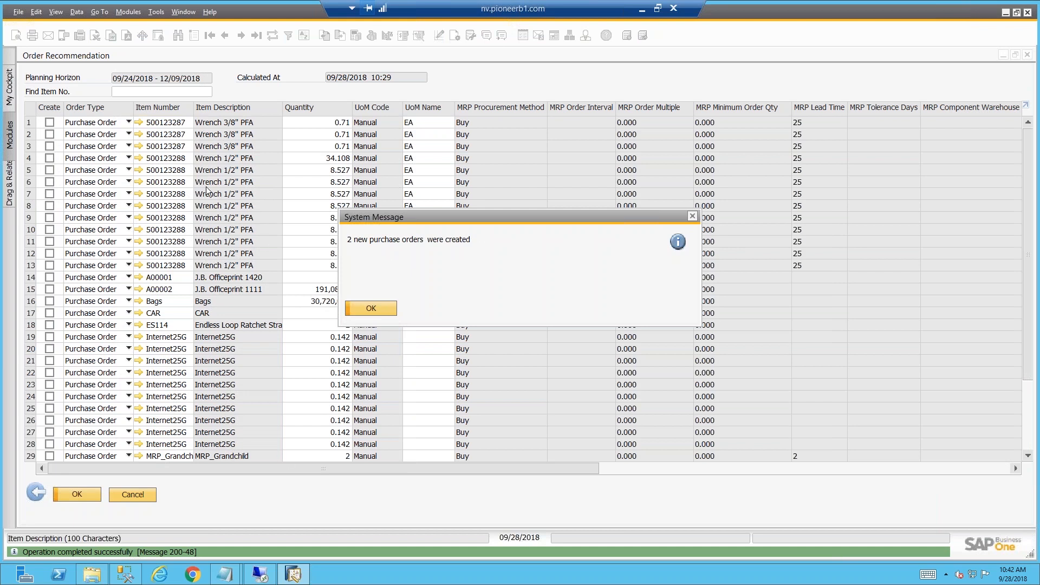
click(364, 312)
click(35, 493)
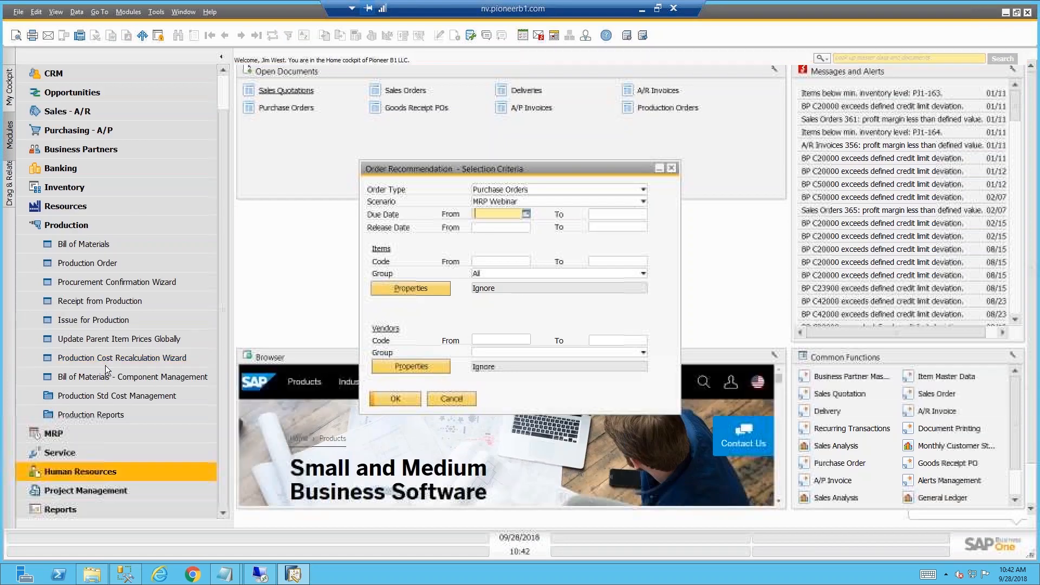
Step: Open the latest purchase order, for vendor V1010, and review its Wrench 3/8" PFA item and quantity
click(96, 130)
click(81, 243)
click(225, 35)
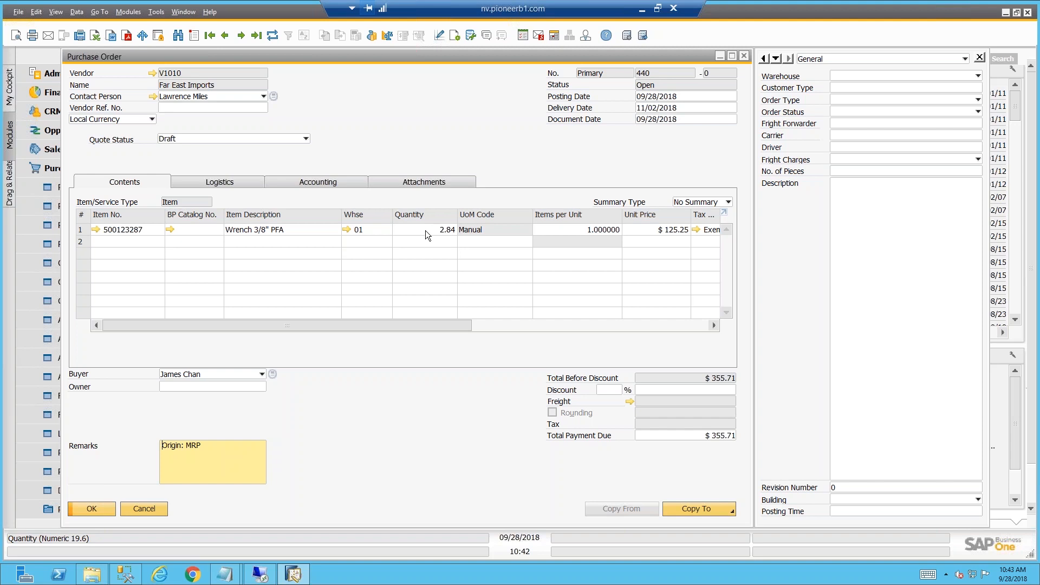
mouse_move(96, 229)
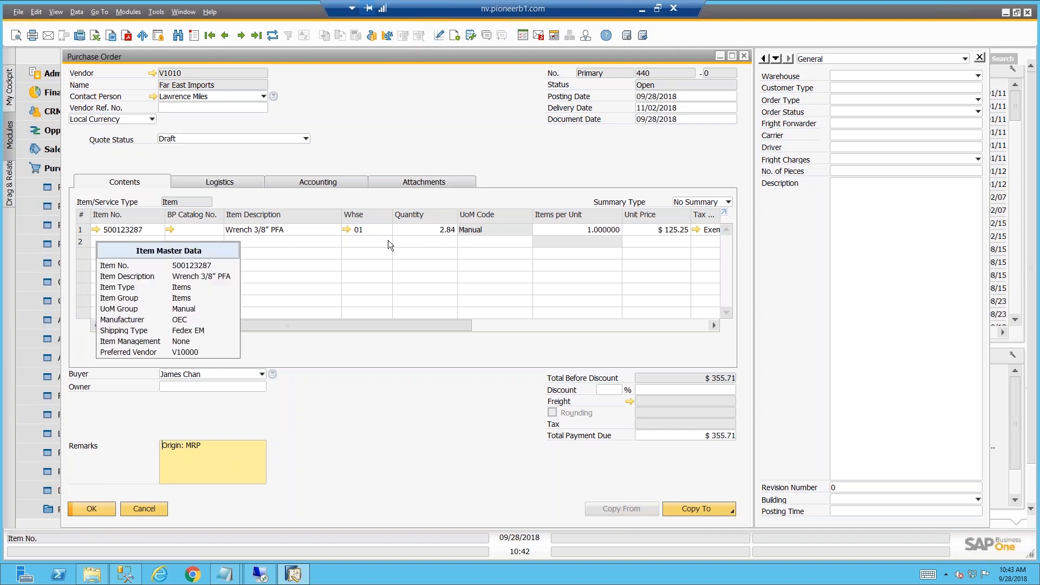
click(428, 231)
key(shift+Tab)
key(shift+Tab)
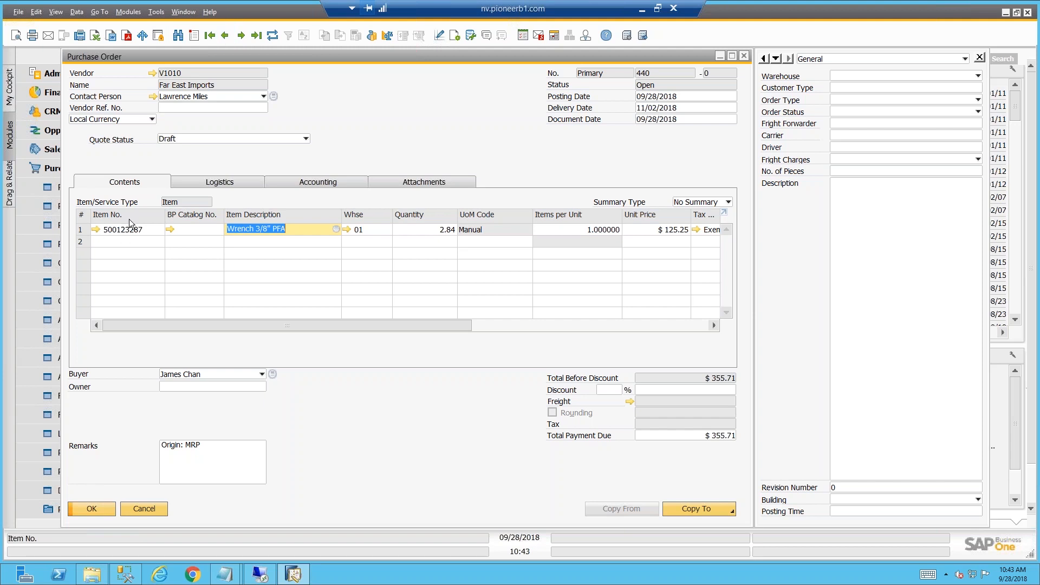
Step: Examine the preceding purchase order for vendor V10000, including the delivery date of each of its six lines
click(225, 36)
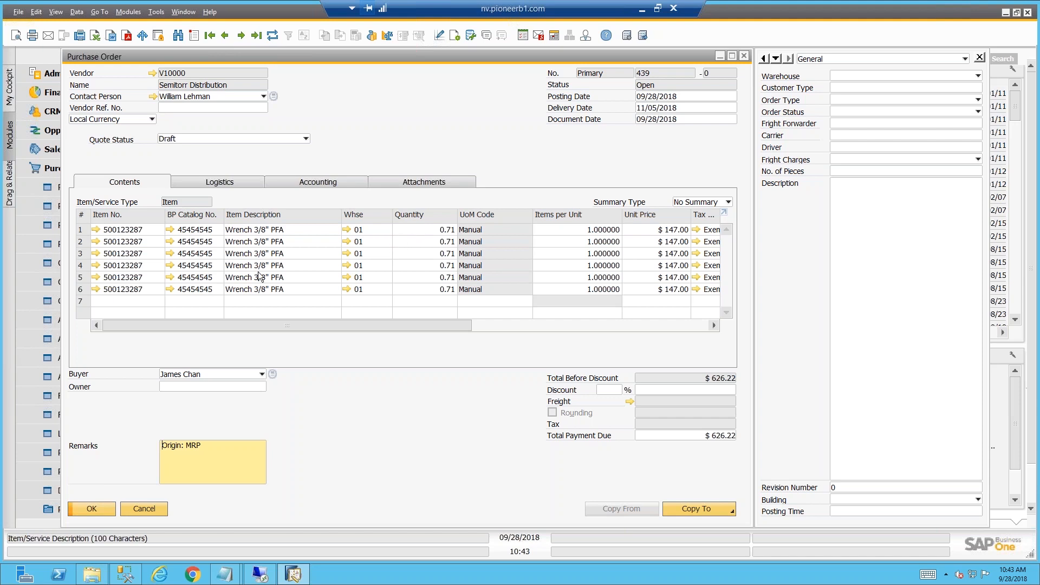
drag(353, 323, 539, 327)
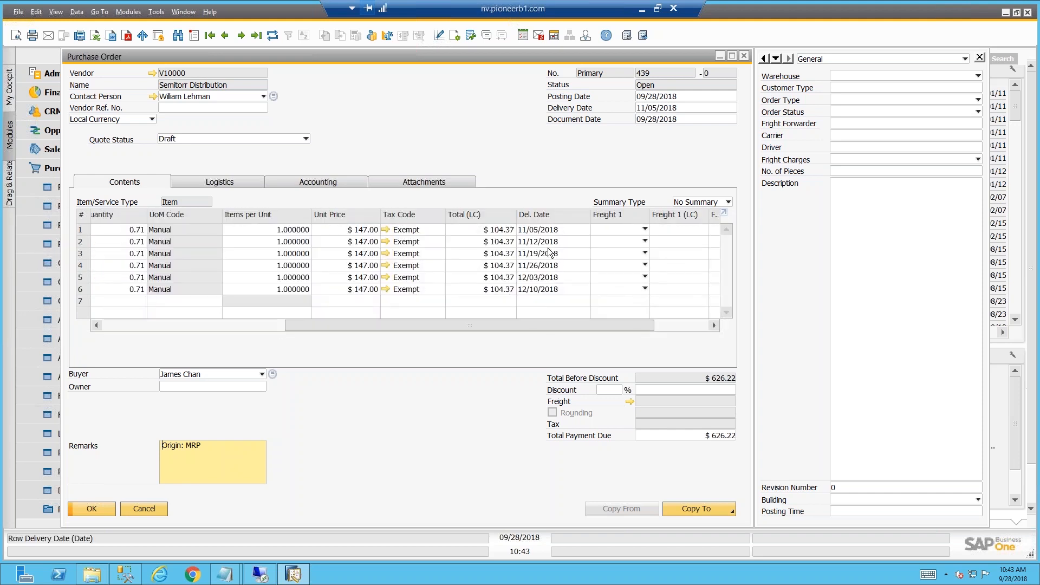
click(555, 229)
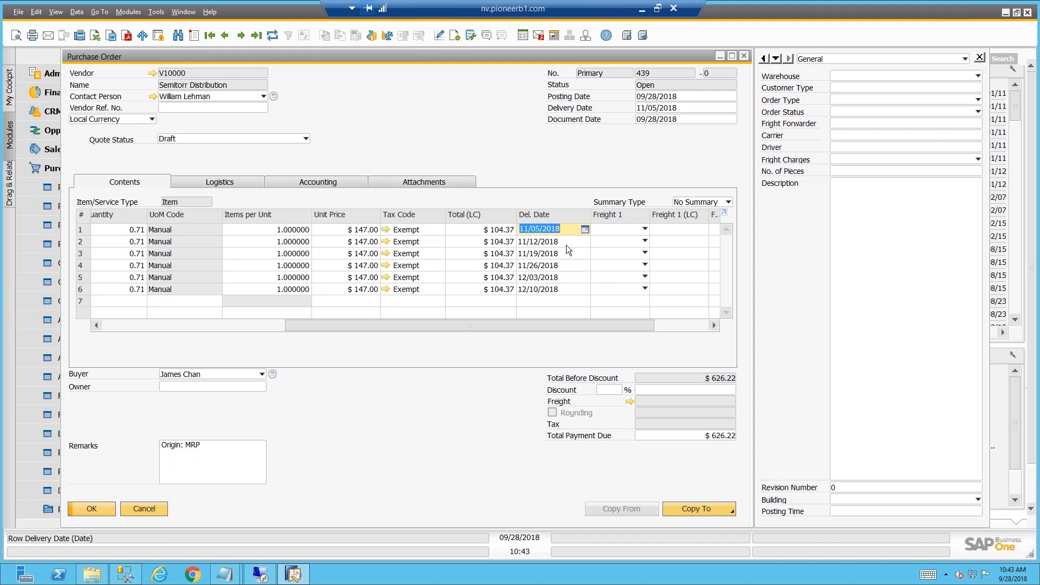
click(542, 243)
click(542, 254)
click(541, 266)
click(540, 277)
click(541, 291)
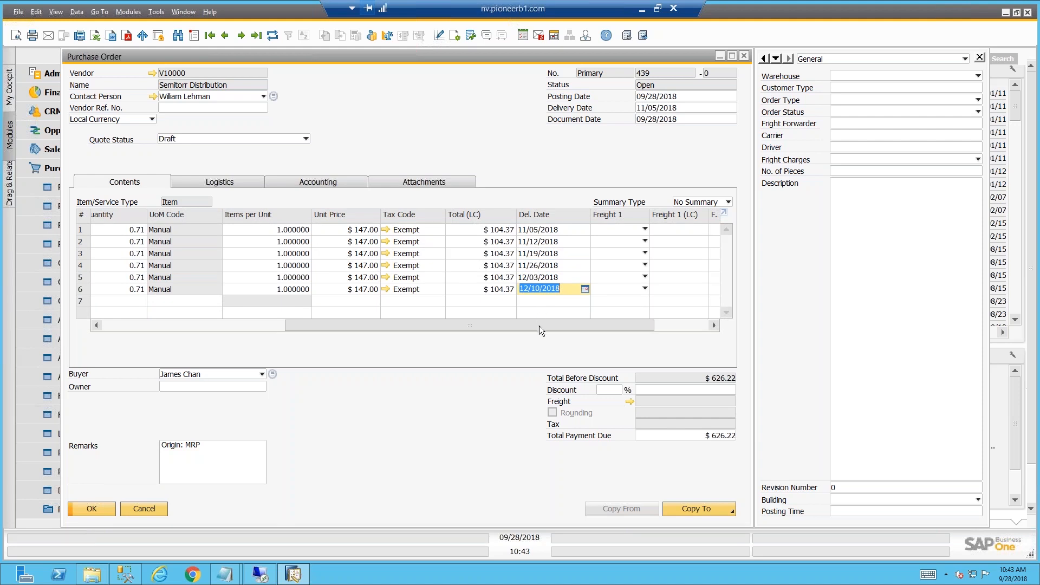
drag(534, 328, 241, 321)
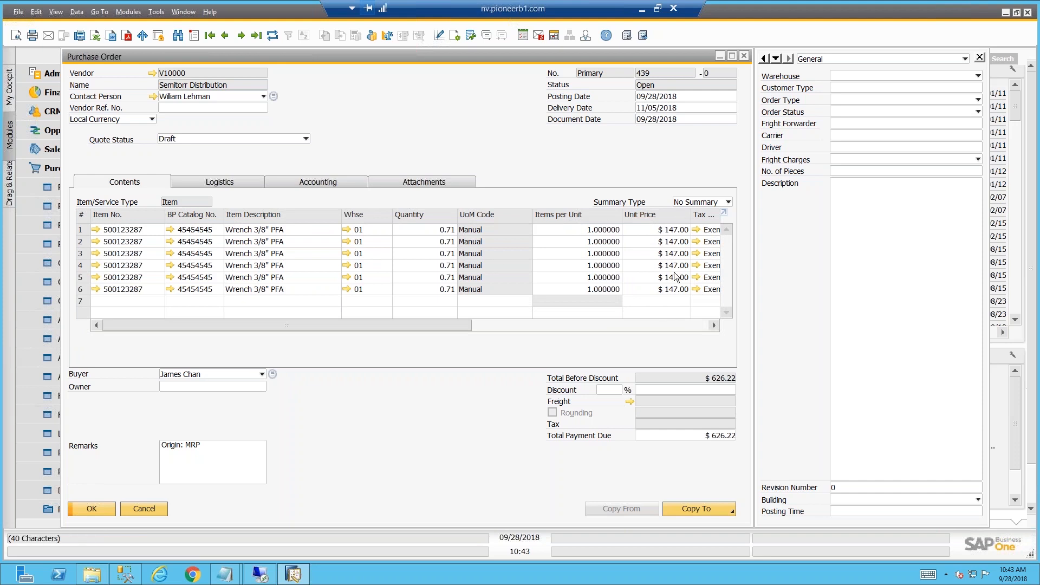
Step: Set the V10000 purchase order's line quantities to 30, 20, 40, 10, 50 and 20, and save the order
click(431, 232)
text(30)
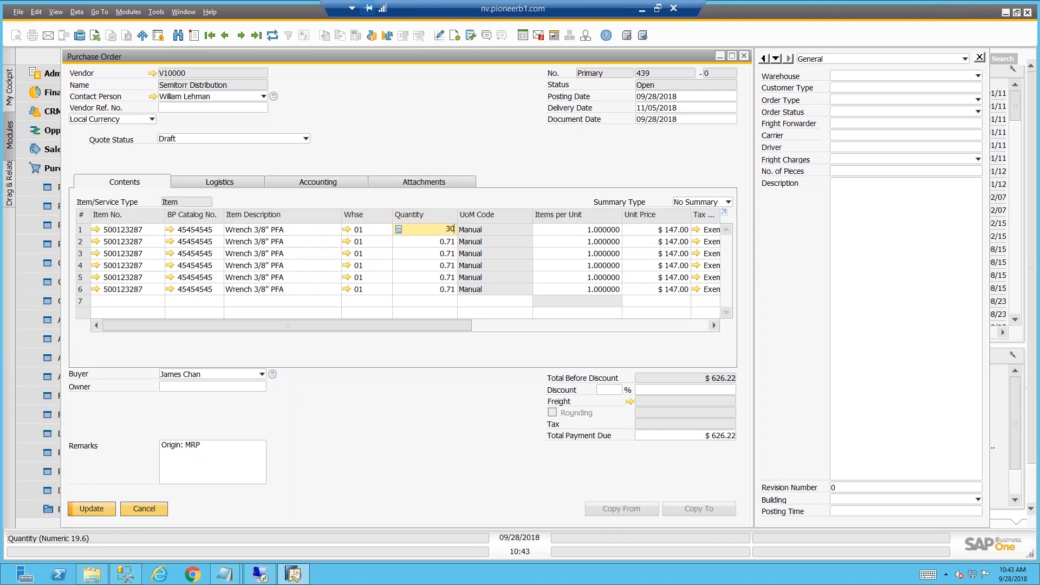
key(Down)
text(20)
key(Down)
text(40)
key(Down)
text(10)
key(Down)
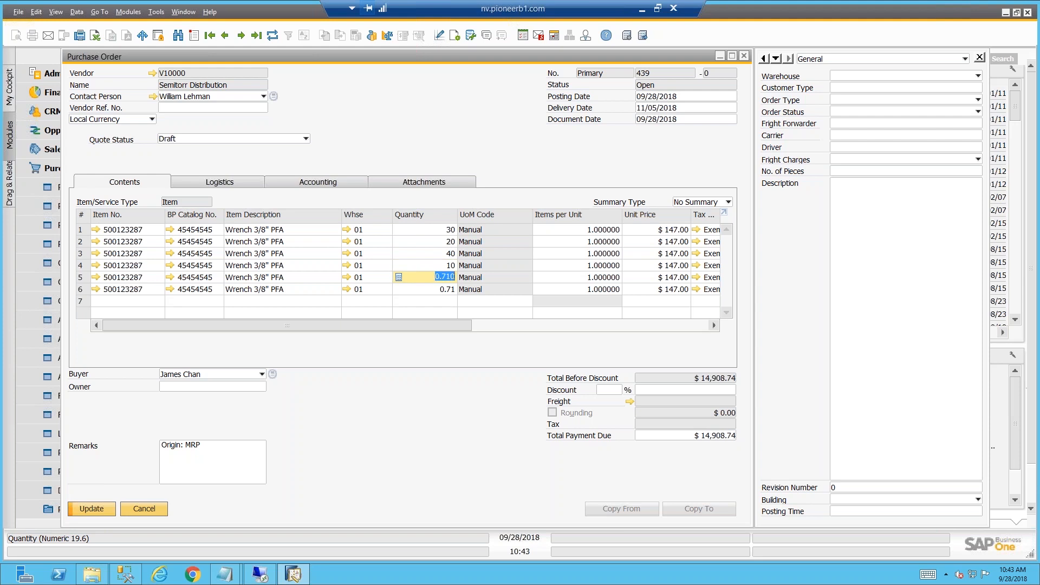
text(50)
key(Down)
text(20)
key(Tab)
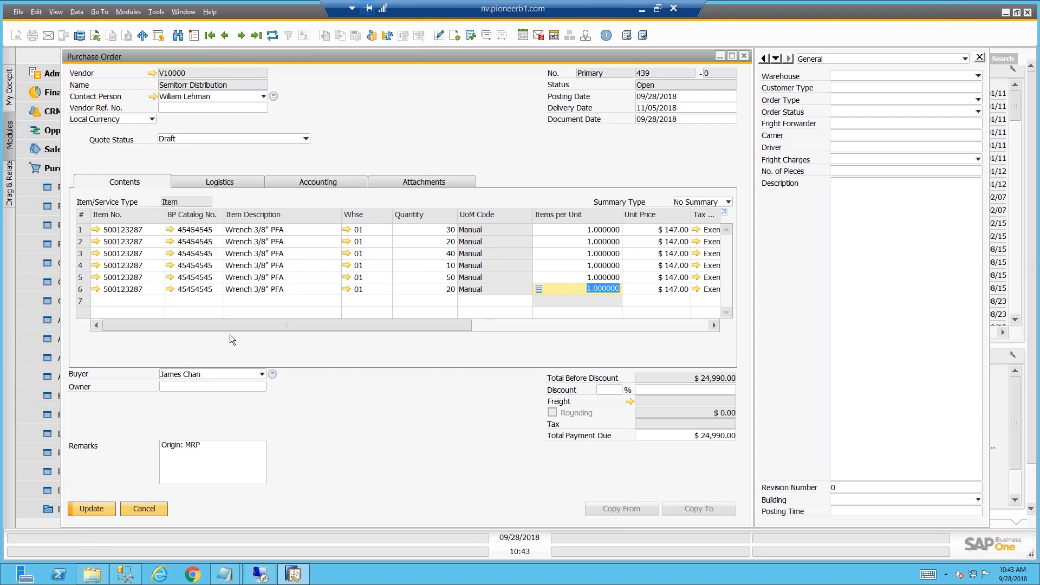
click(91, 509)
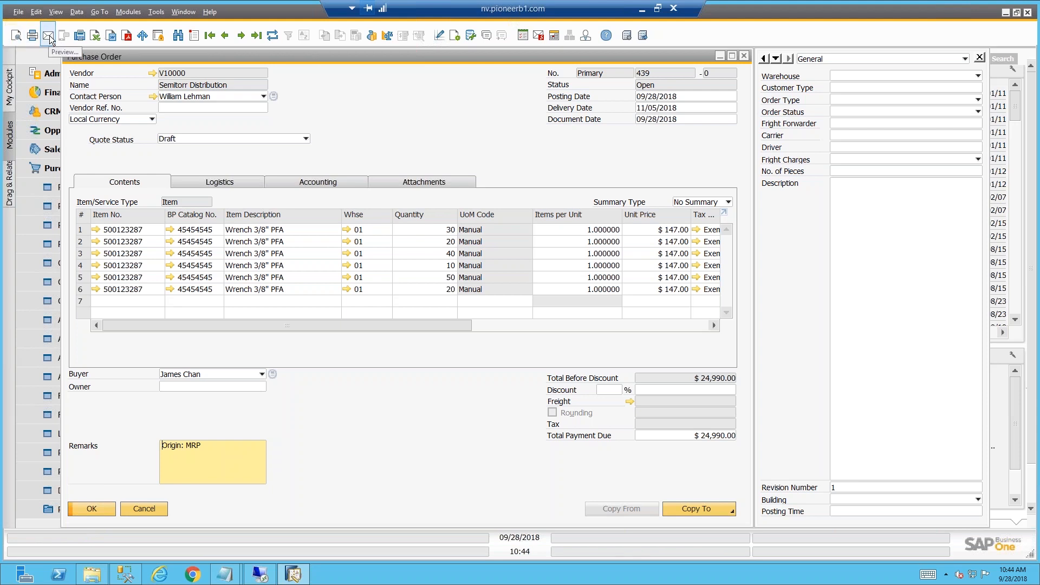
Step: Preview the V10000 purchase order's print layout, compare it with the lines' delivery dates, and close both windows
click(17, 36)
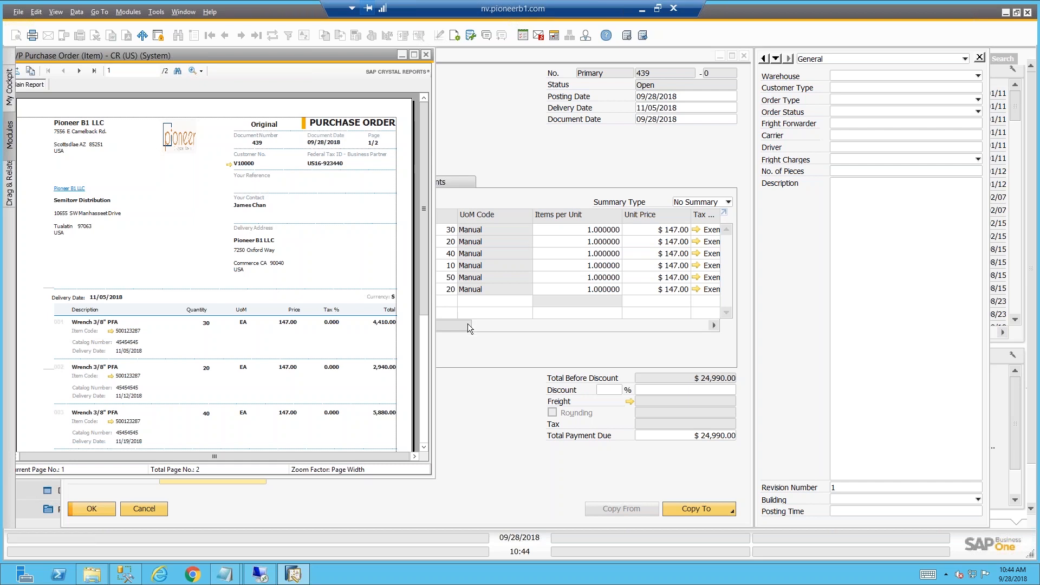
drag(464, 324, 624, 311)
drag(476, 57, 565, 85)
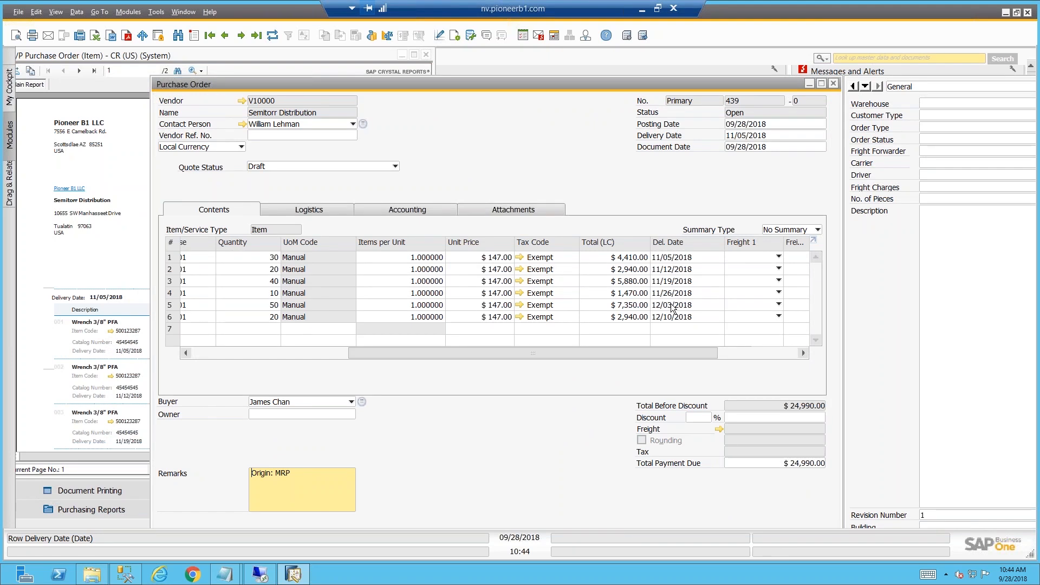
click(834, 85)
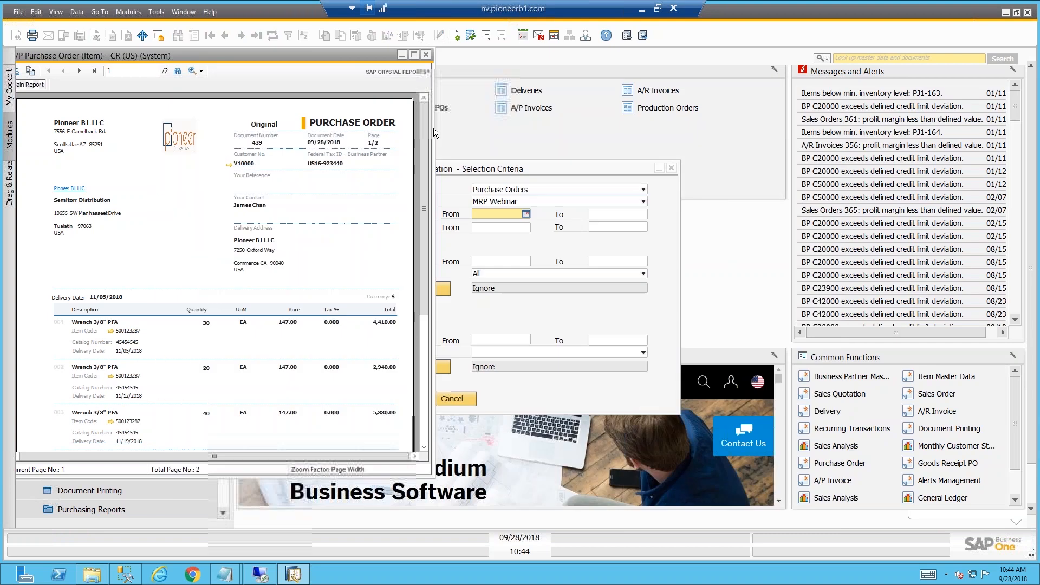
click(430, 54)
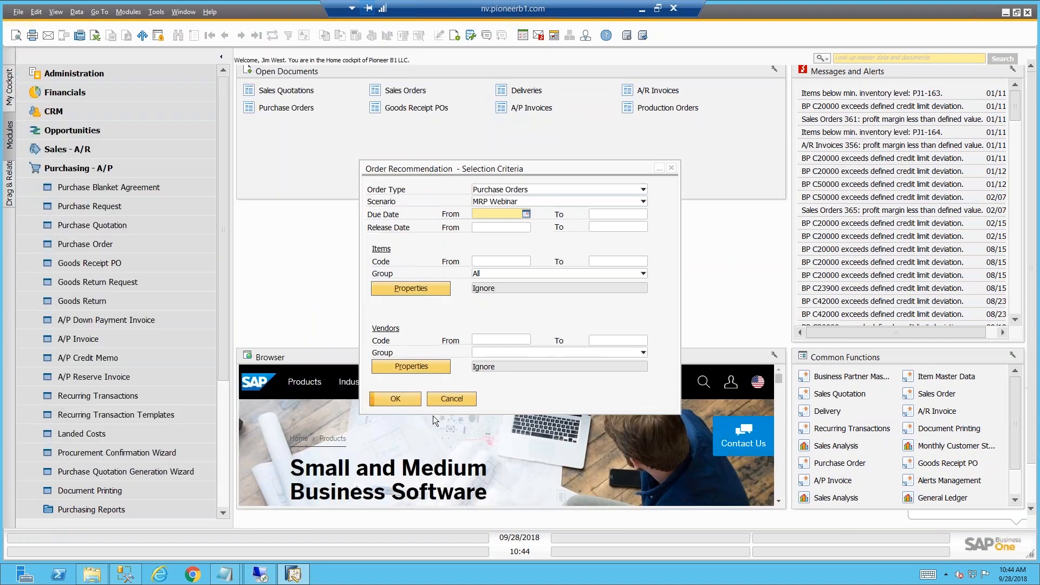
Step: Cancel the order recommendation selection criteria and display the functions of the MRP module
click(452, 399)
click(131, 169)
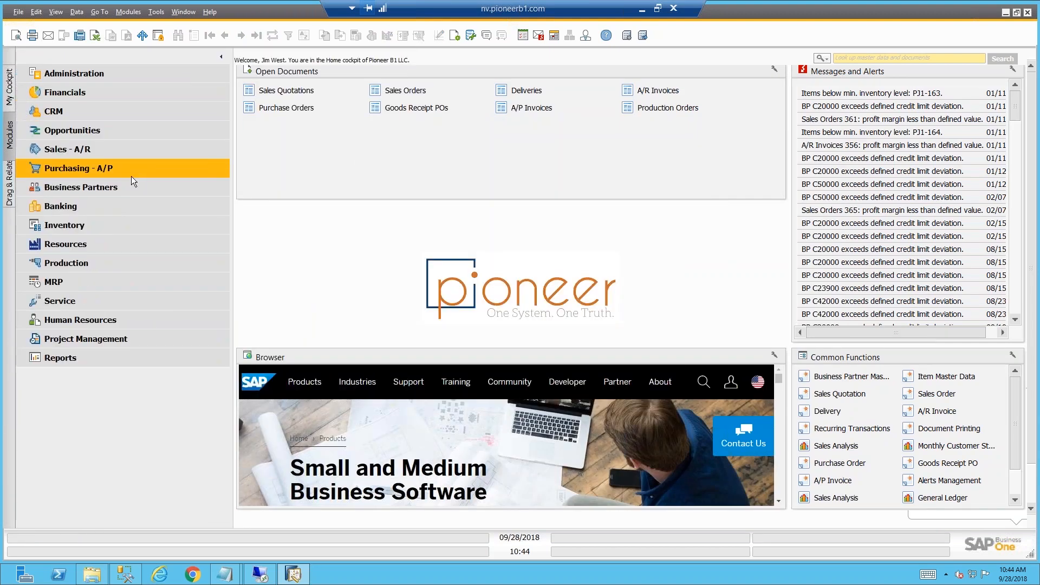
click(104, 284)
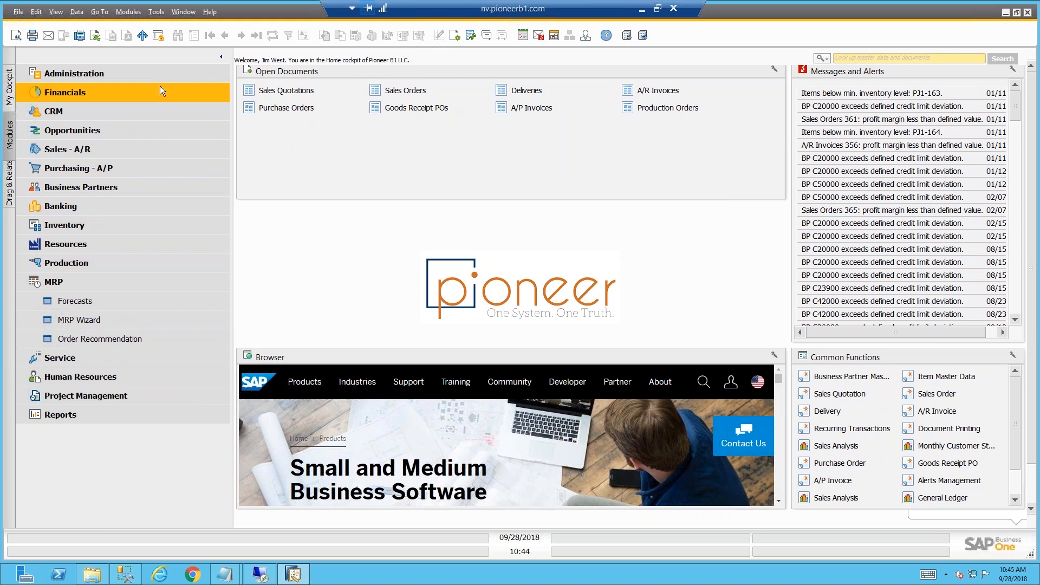
Step: Review the forecast consumption method and its days backward and forward in the inventory planning General Settings, and close them without changes
click(170, 74)
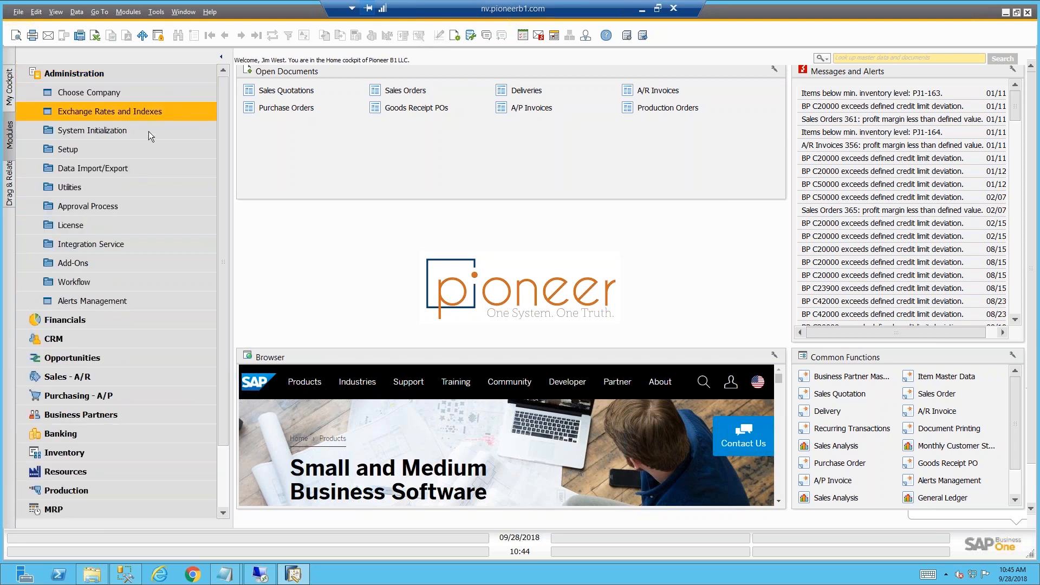
click(144, 146)
click(148, 130)
click(141, 165)
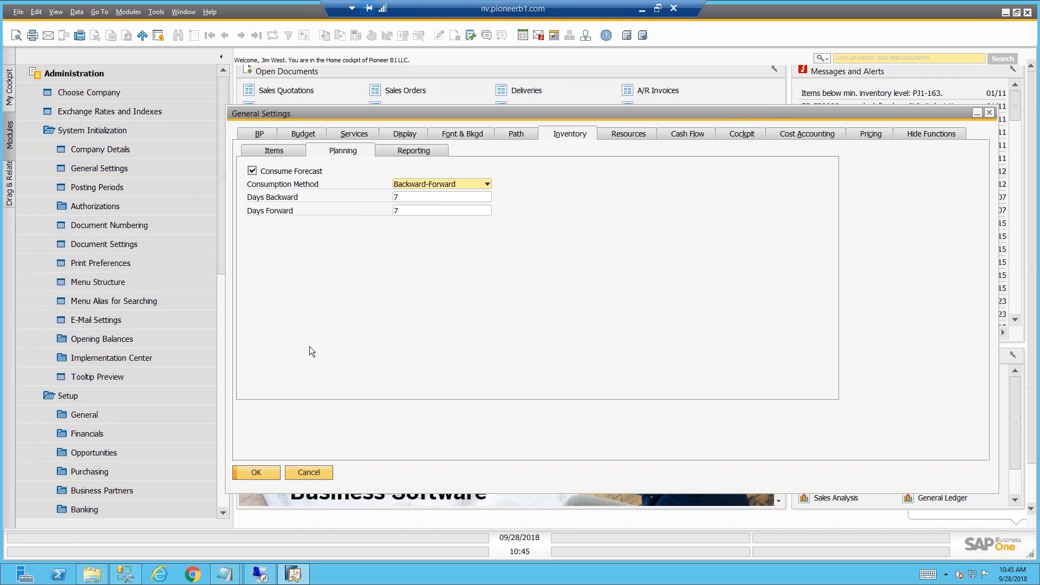
click(306, 472)
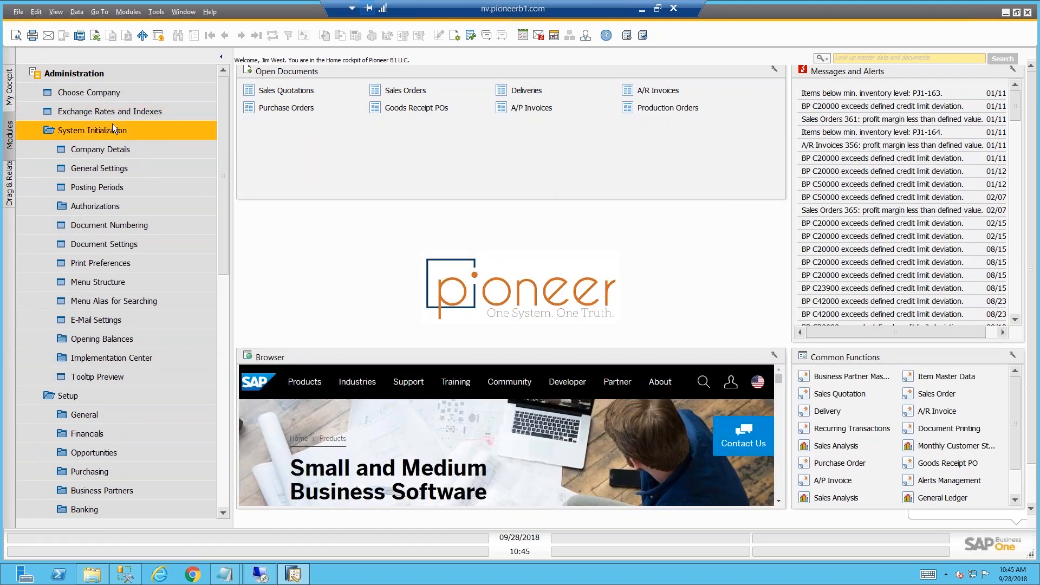
Step: Review the planning defaults of the last item group in the inventory setup, and close it without changes
click(111, 133)
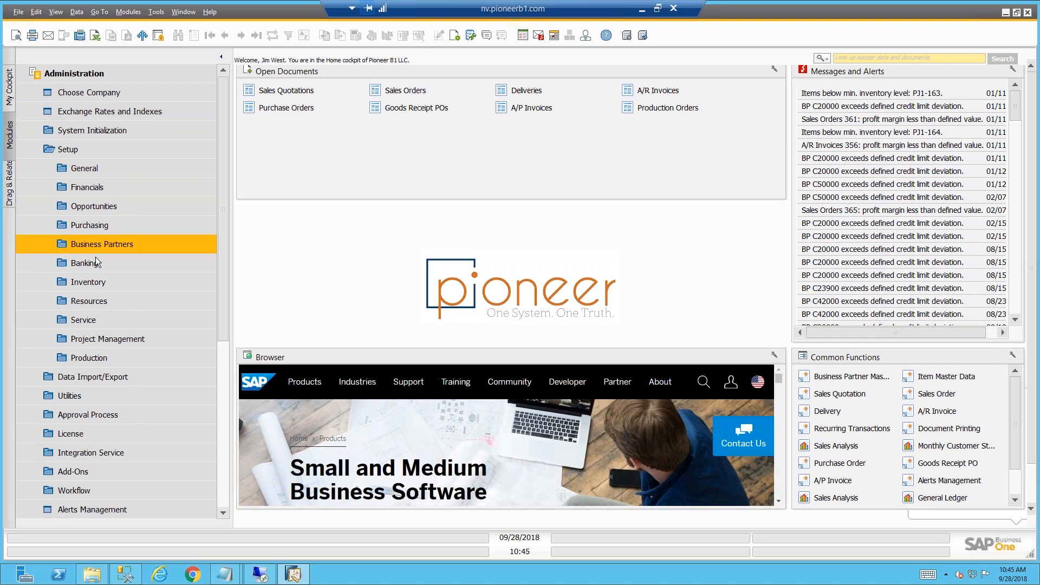
click(102, 283)
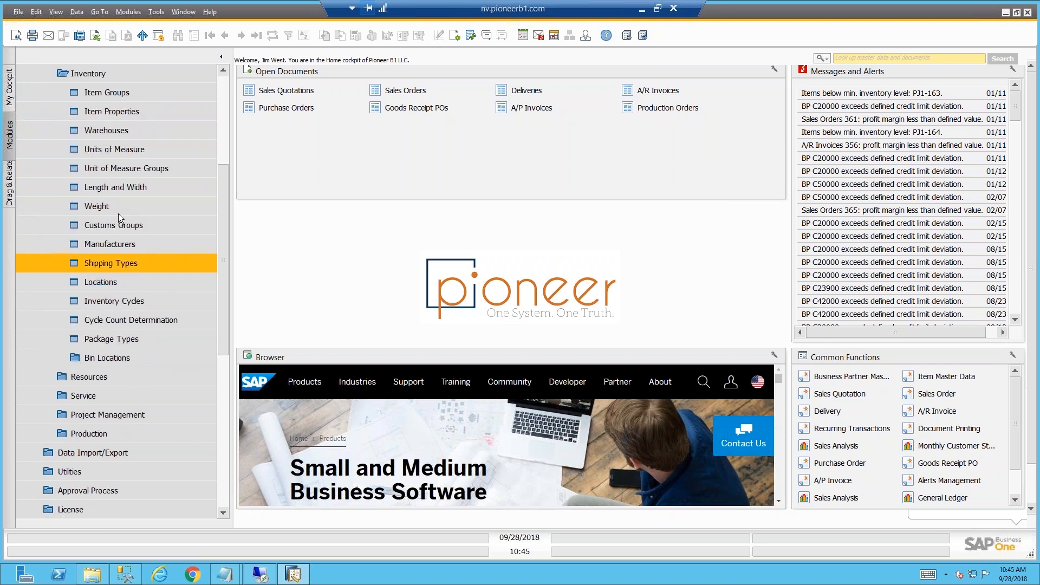
click(125, 92)
click(224, 35)
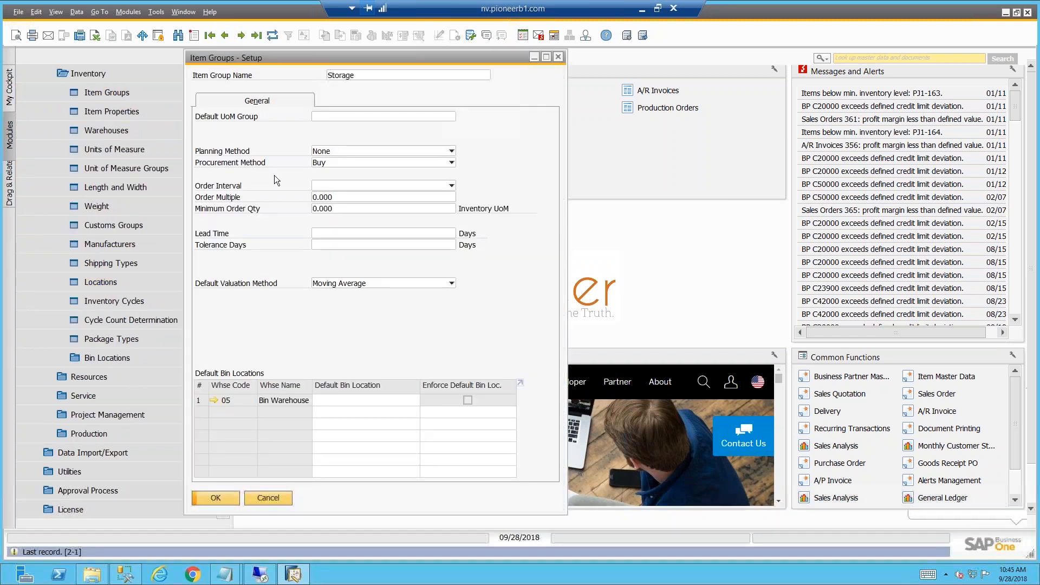
click(275, 496)
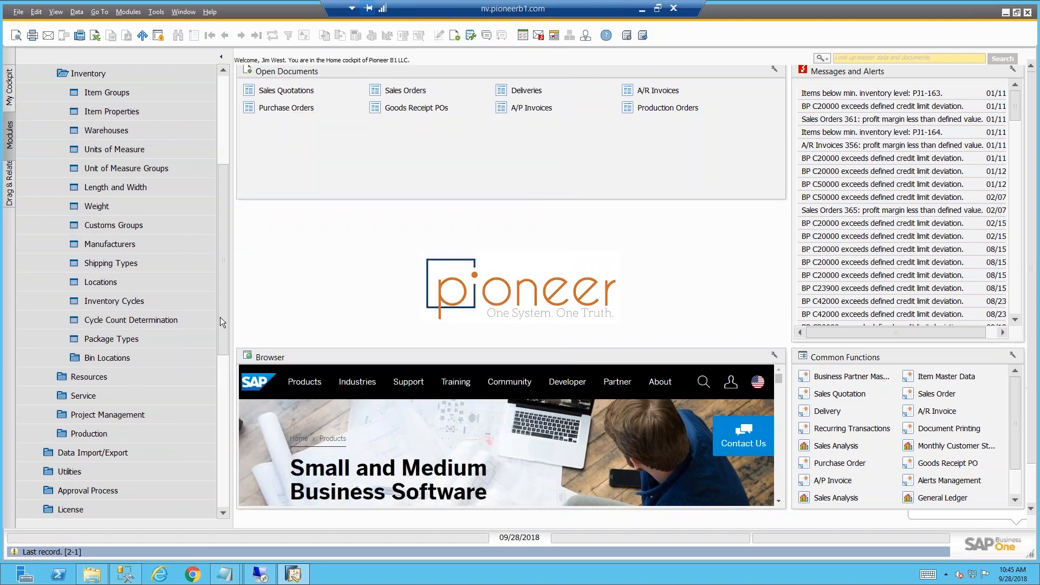
Step: Review the planning, purchasing and inventory data fields of a blank Item Master Data record, and close it
scroll(207, 412, down, 5)
click(192, 437)
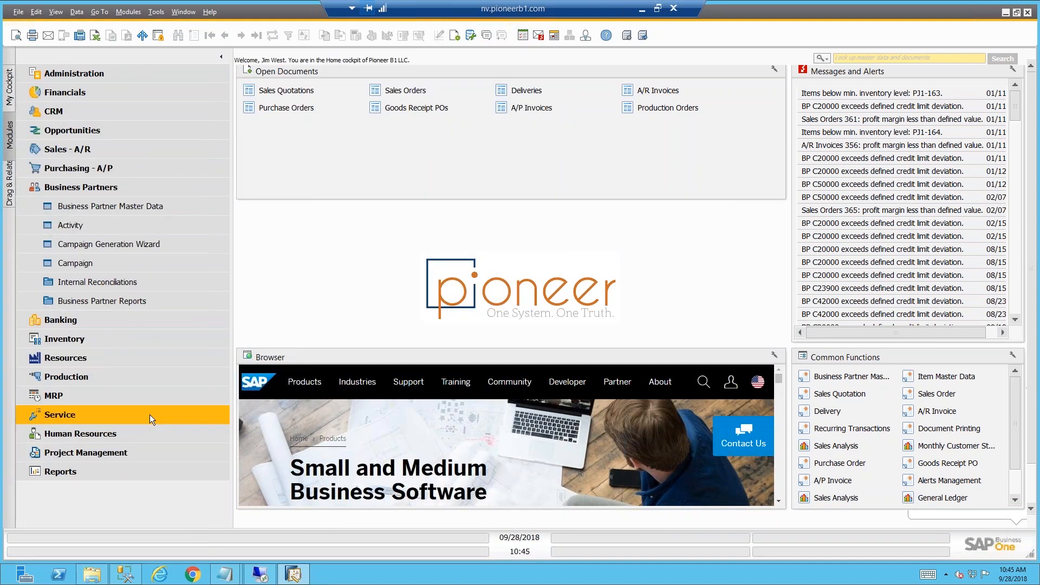
click(120, 184)
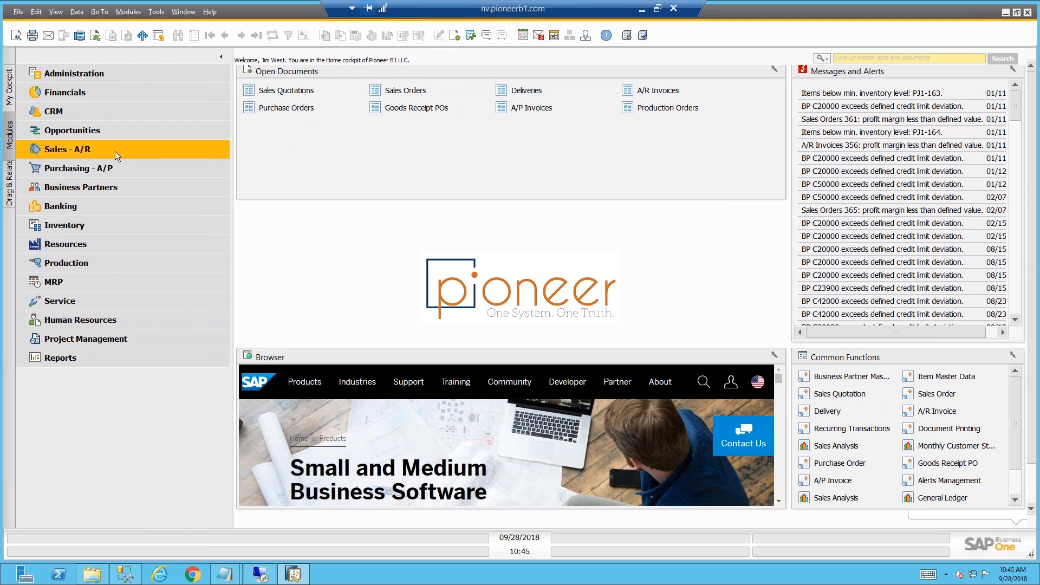
click(115, 151)
click(122, 81)
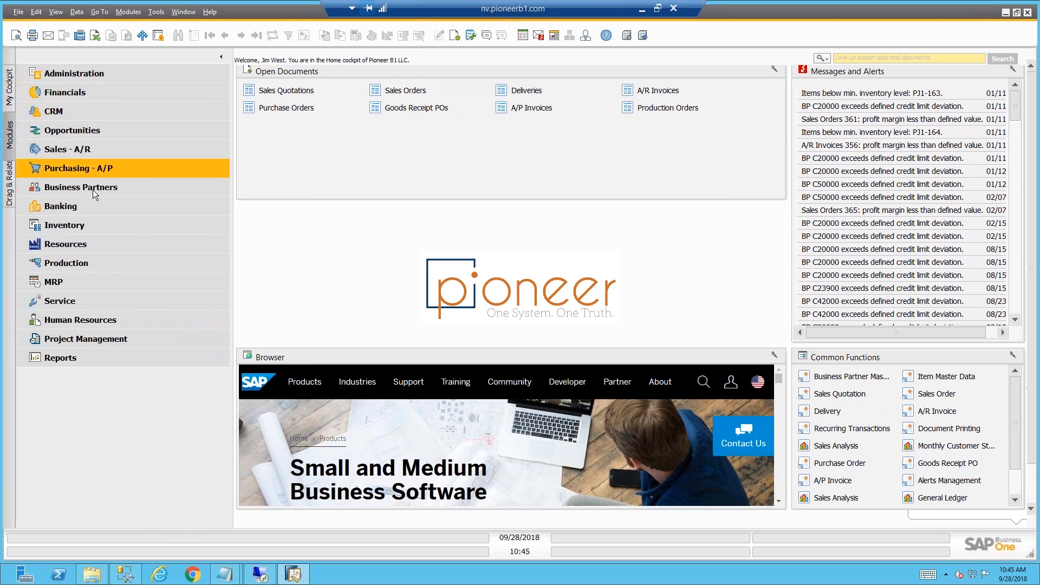
click(92, 226)
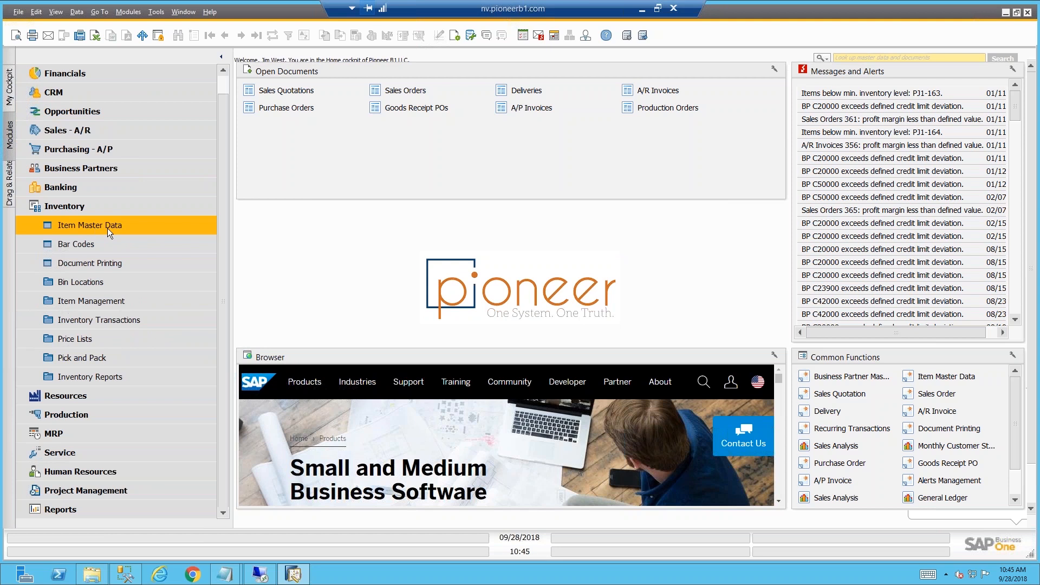
click(557, 172)
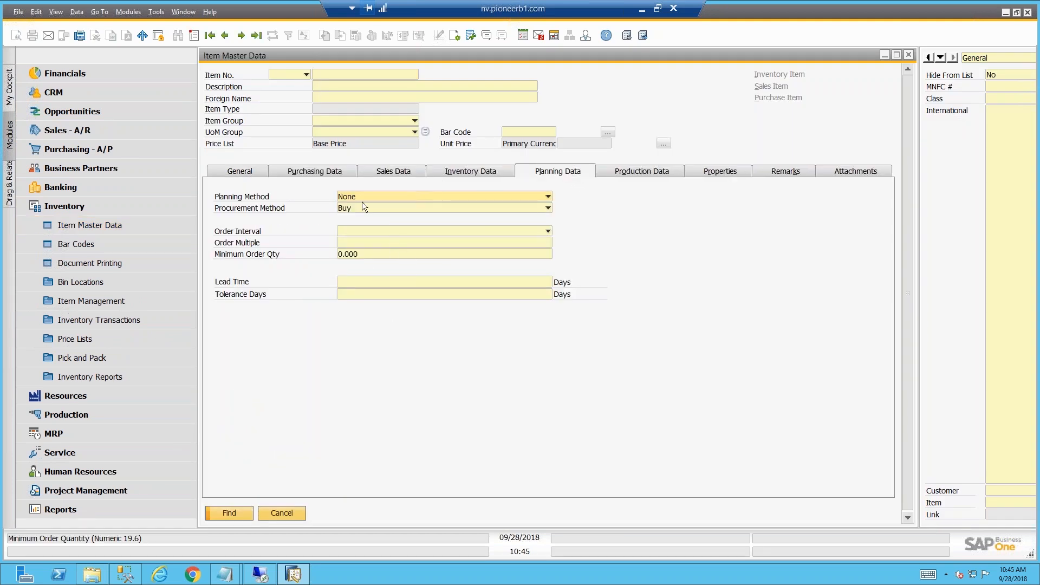
click(329, 169)
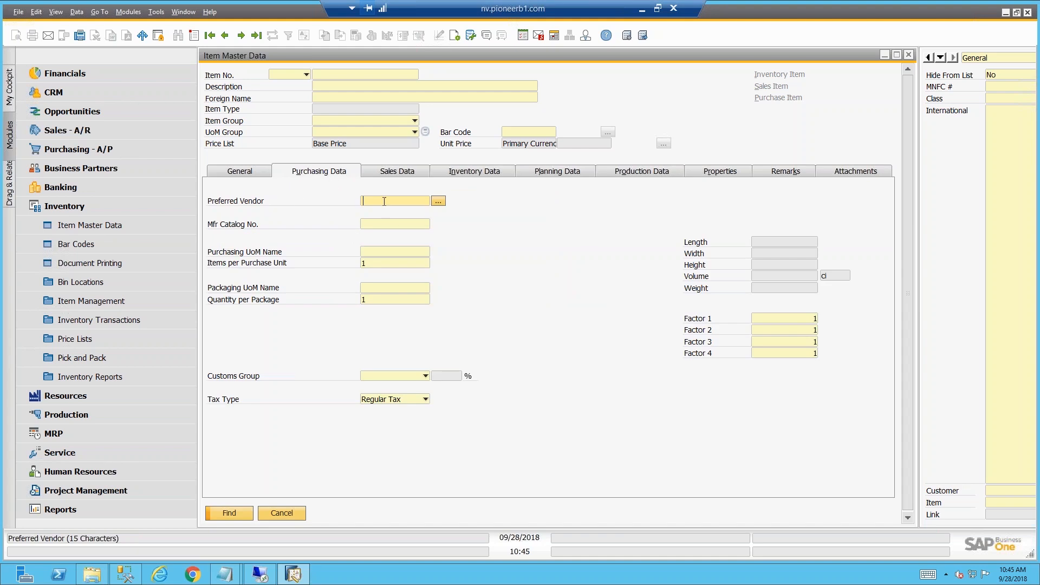
click(460, 172)
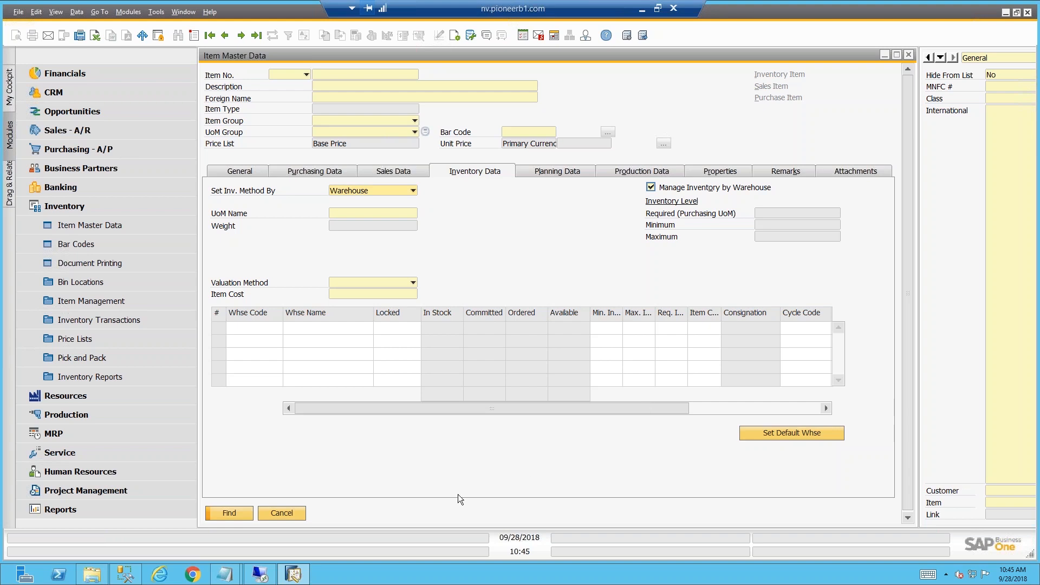
click(291, 515)
Step: Return to the MRP module and list its forecast, wizard and order recommendation functions
click(152, 199)
click(117, 284)
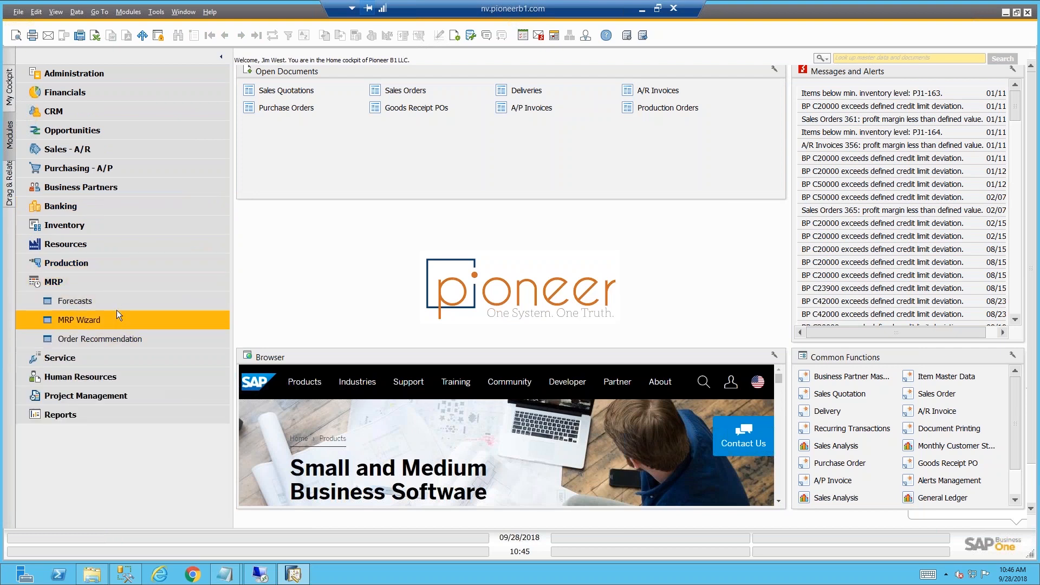